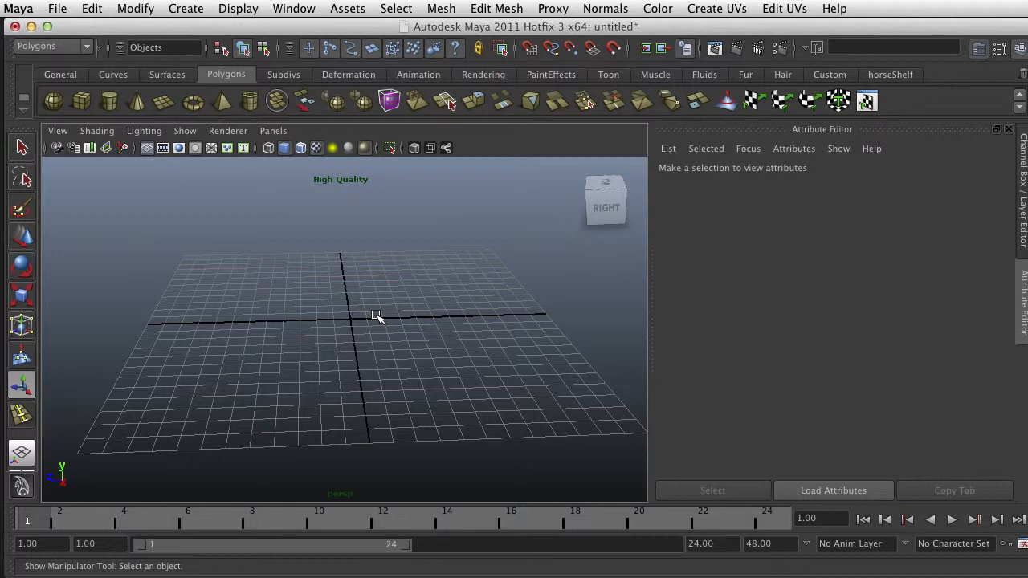
Create a polygon cube at the center of the grid
scroll(377, 317, up, 3)
scroll(378, 317, down, 3)
mouse_move(342, 329)
alt+mouse_down()
mouse_move(381, 348)
mouse_move(349, 357)
mouse_move(355, 337)
alt+mouse_up()
alt+right_drag(356, 337, 402, 335)
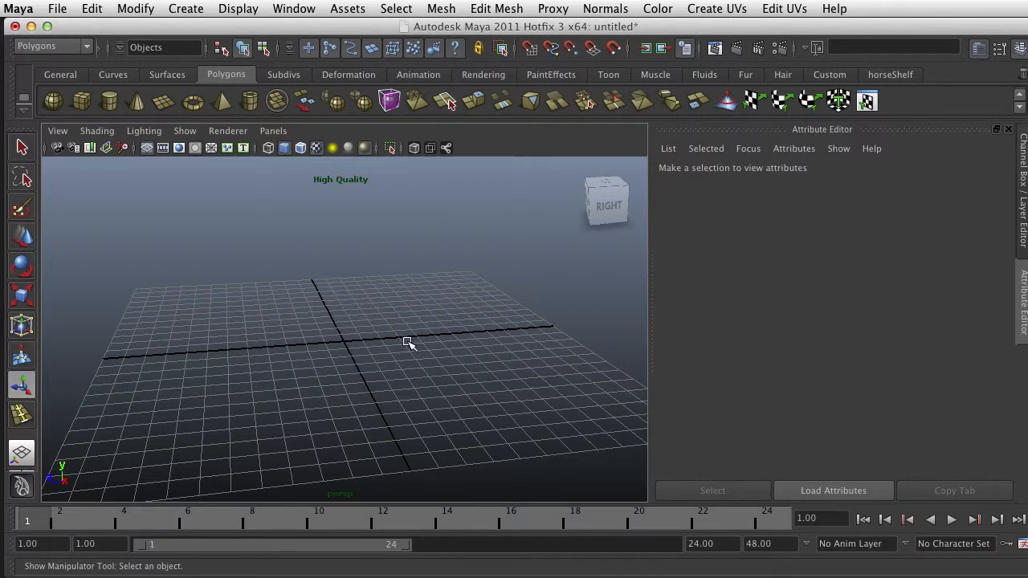
click(81, 100)
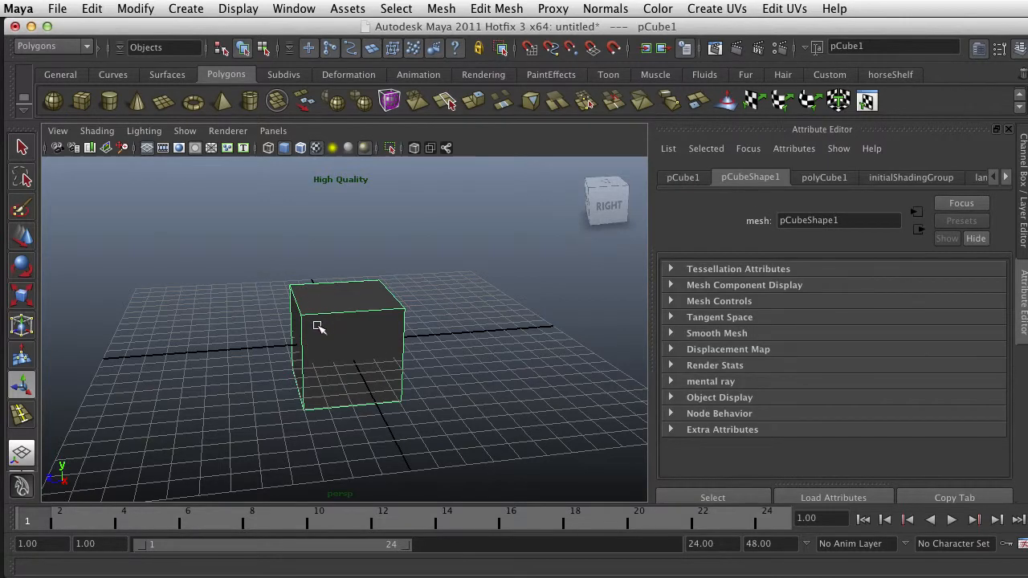
Switch the cube to vertex mode and select the top corner vertex shared by its front and right faces
alt+drag(316, 326, 350, 333)
right_drag(346, 297, 283, 293)
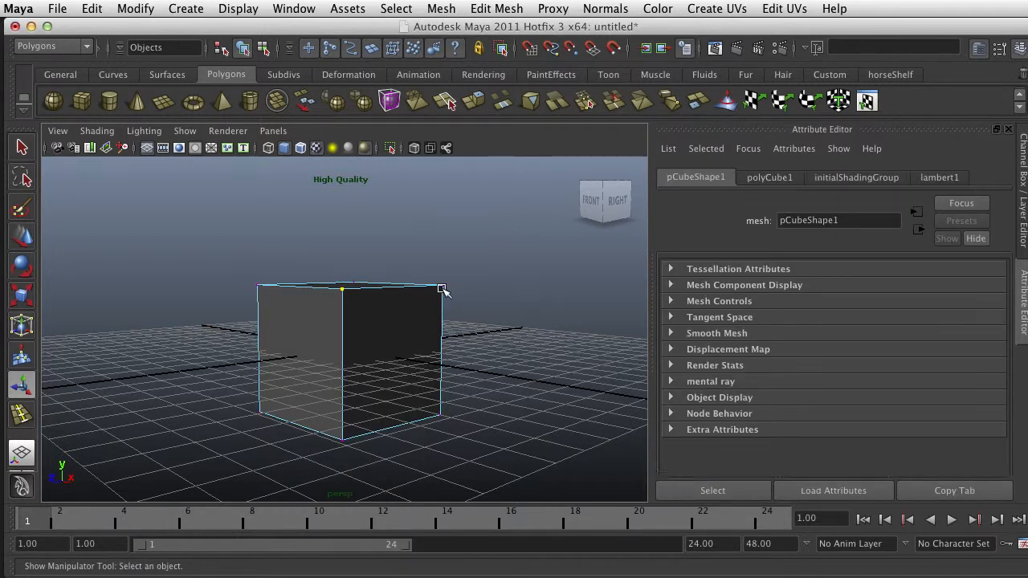
click(443, 287)
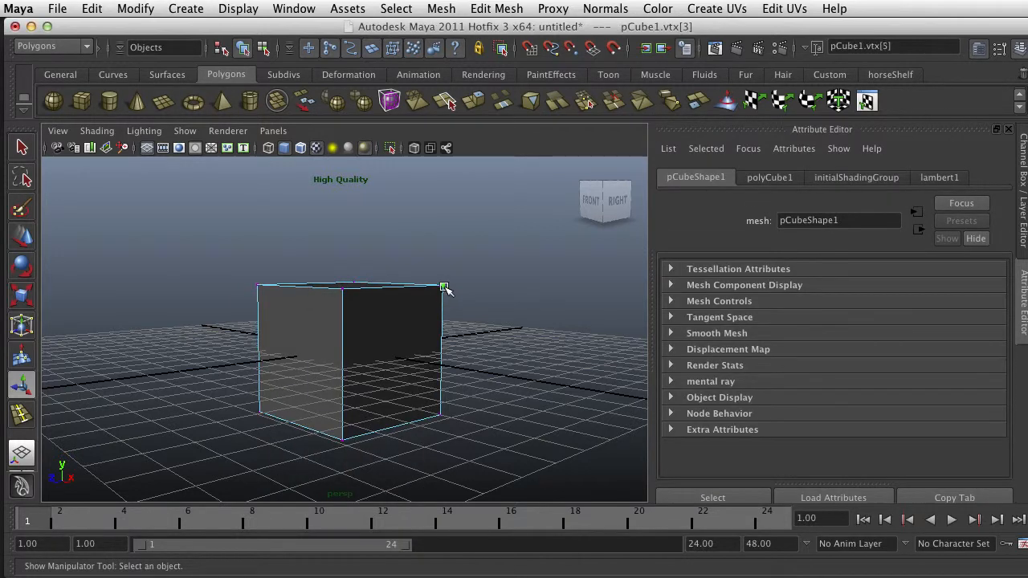
click(344, 290)
scroll(411, 301, up, 2)
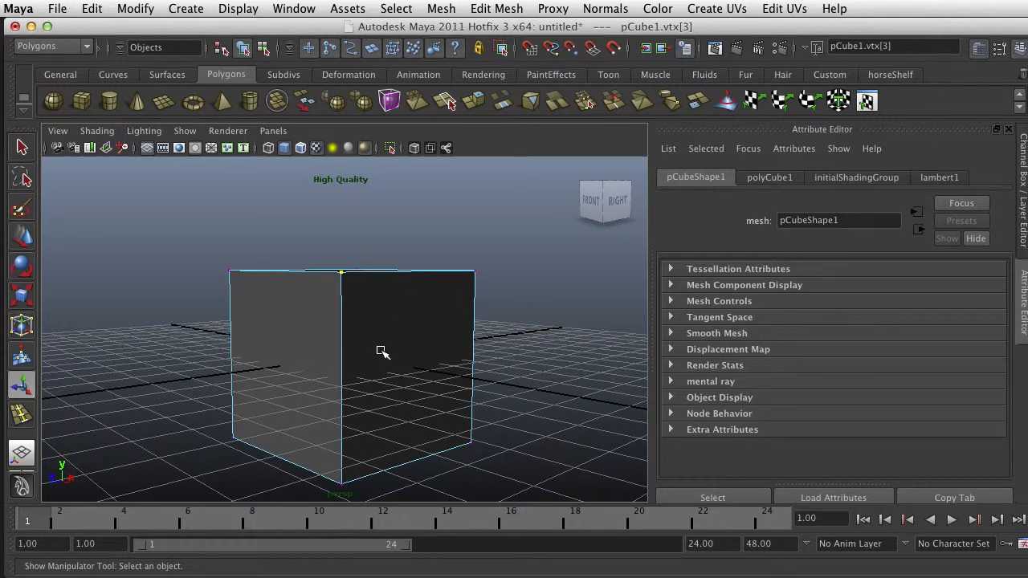
mouse_move(381, 352)
alt+mouse_down()
mouse_move(271, 369)
mouse_move(362, 348)
alt+mouse_up()
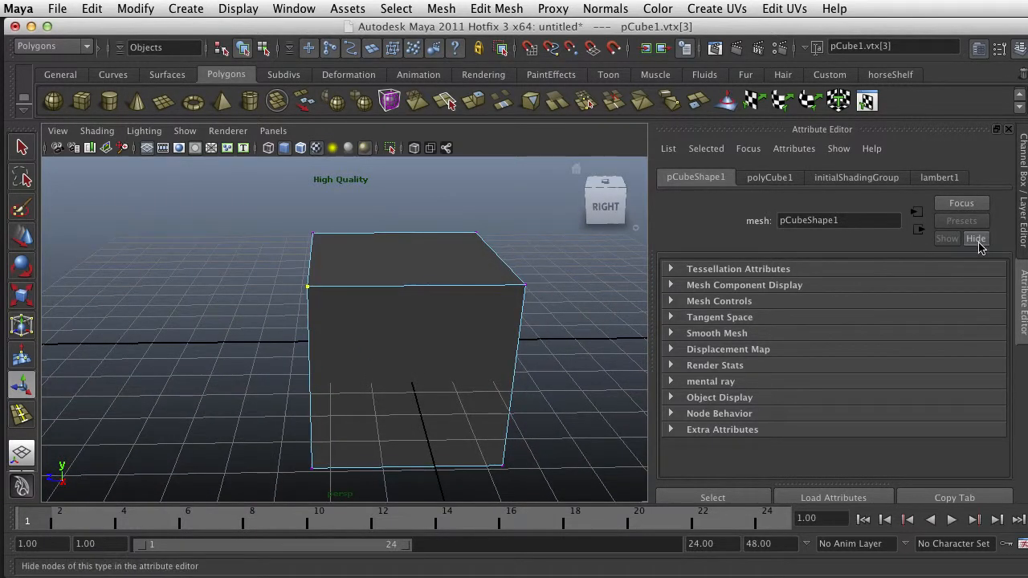
Check the cube's polyCube1 creation settings for dimensions and subdivisions, then return to the shape attributes
click(1023, 228)
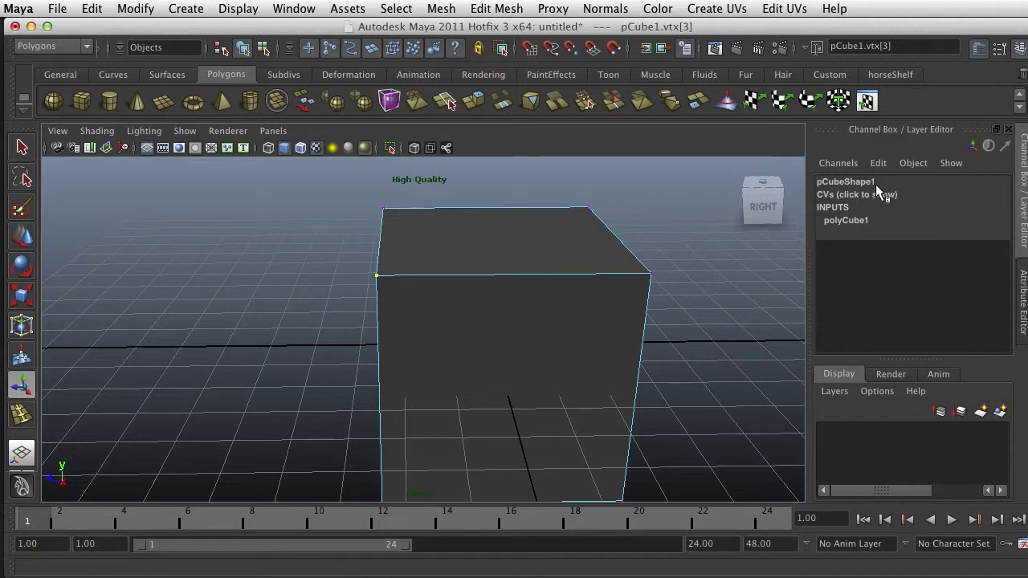
click(840, 221)
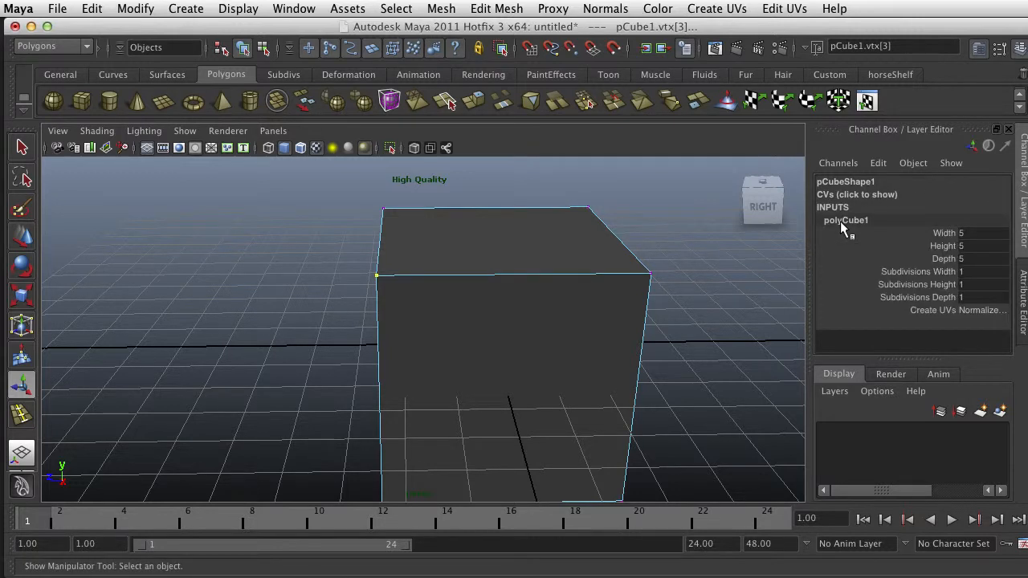
click(1021, 277)
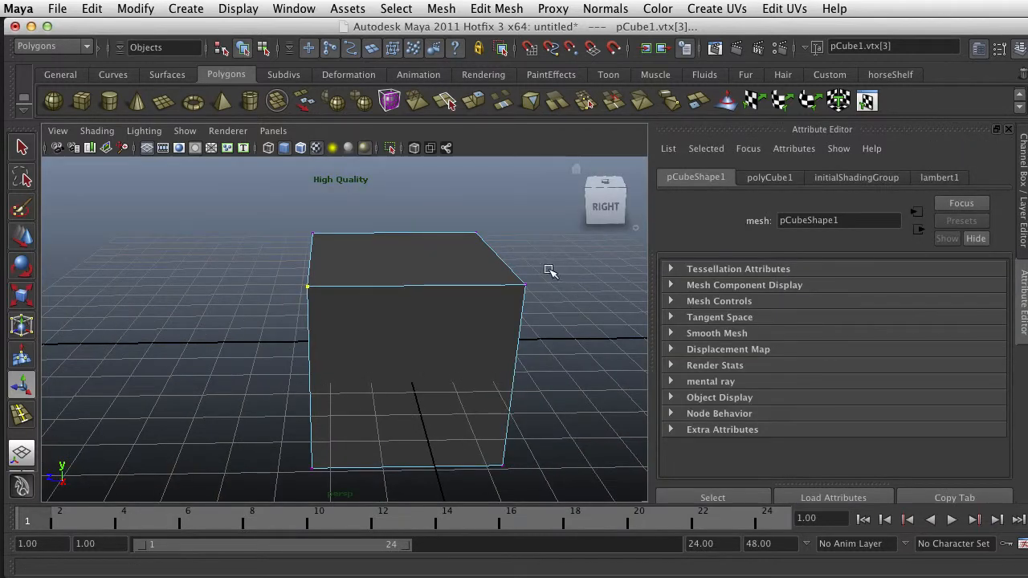
Show the X, Y and Z coordinates of the selected vertex under the cube shape's CVs
scroll(479, 273, up, 3)
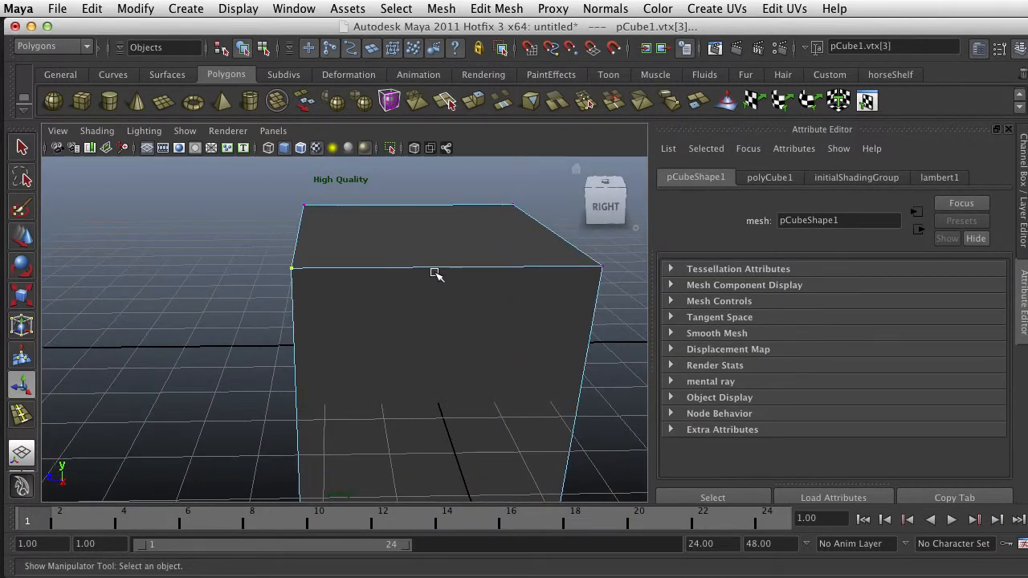
scroll(401, 269, down, 5)
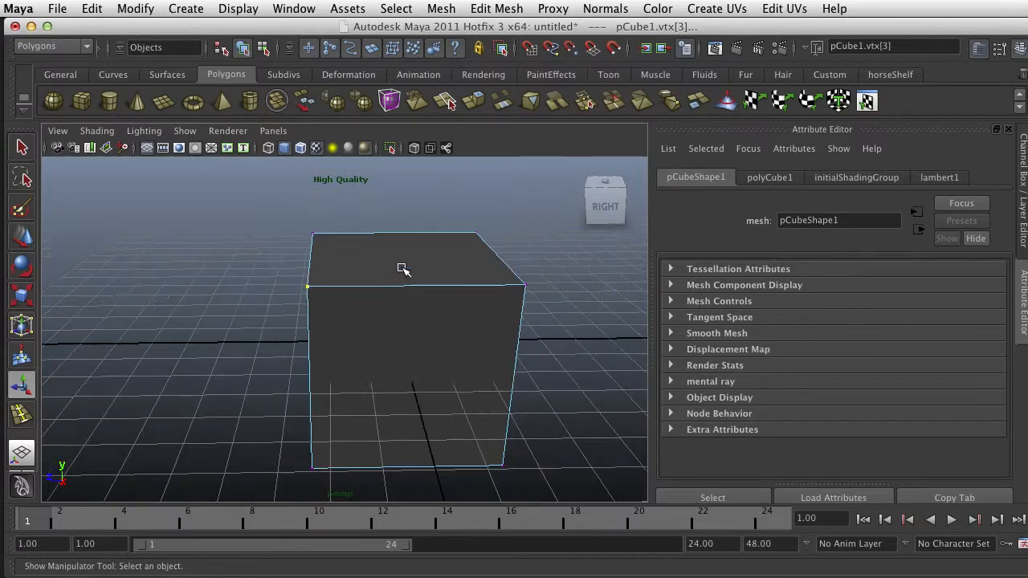
drag(360, 288, 270, 305)
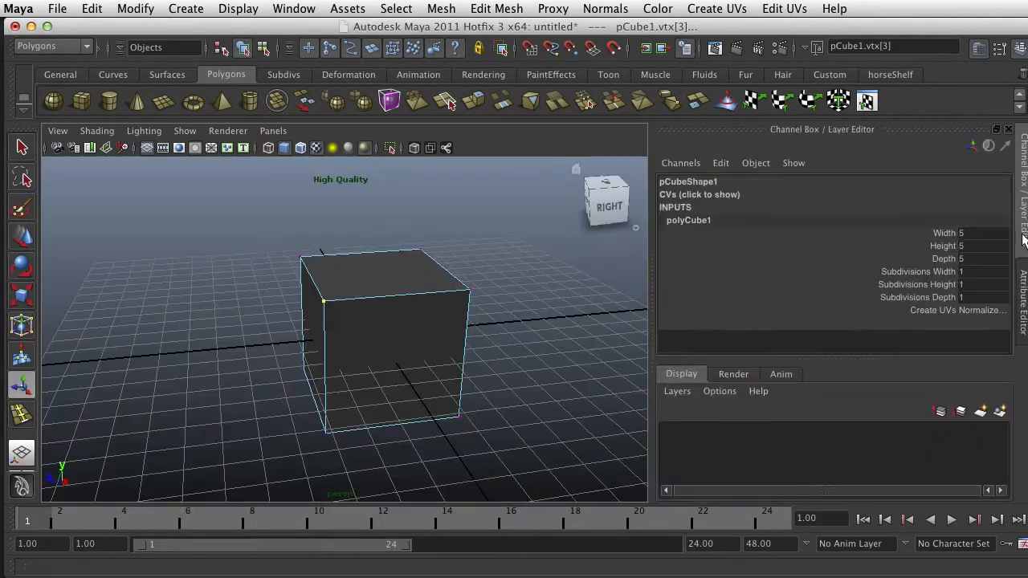
click(1025, 241)
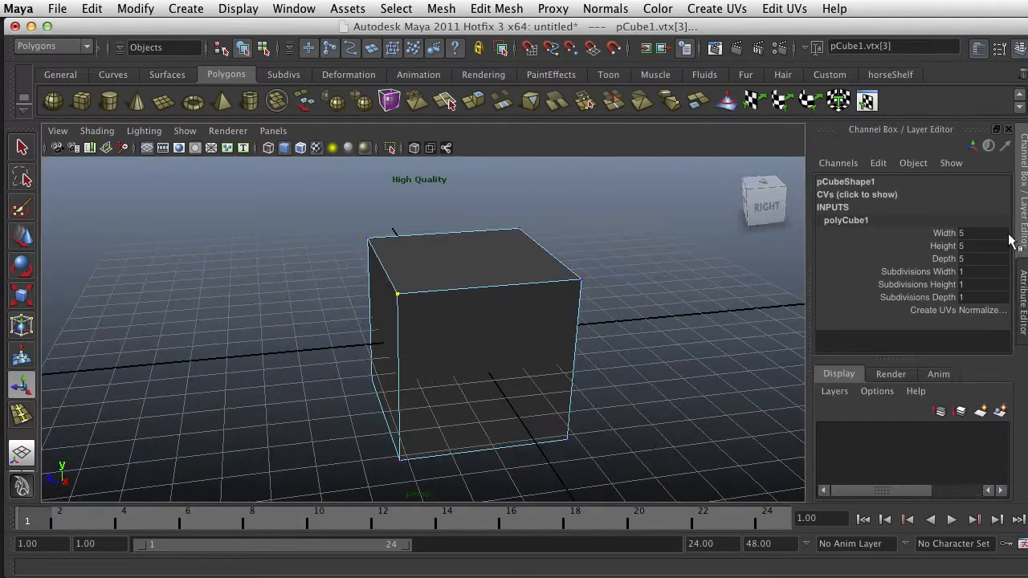
click(835, 181)
click(831, 194)
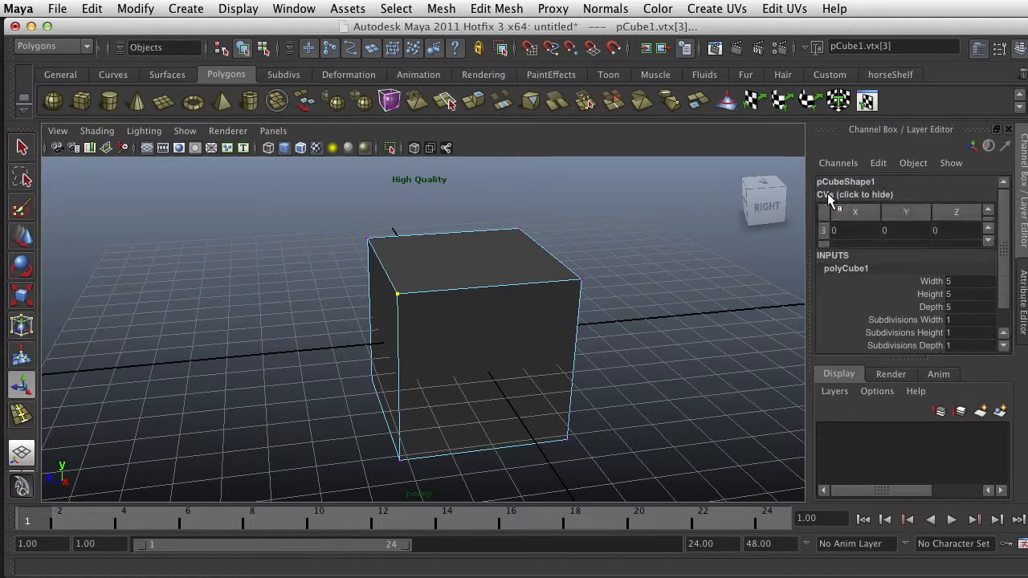
Try moving the selected corner vertex back and forth along the Z axis, and undo the moves
click(847, 231)
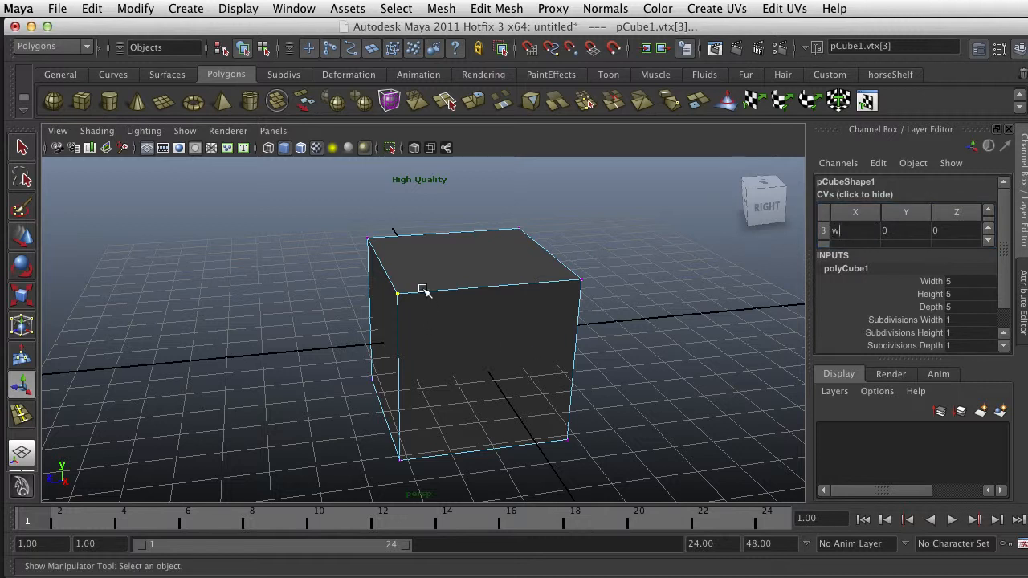
drag(424, 285, 402, 315)
key(w)
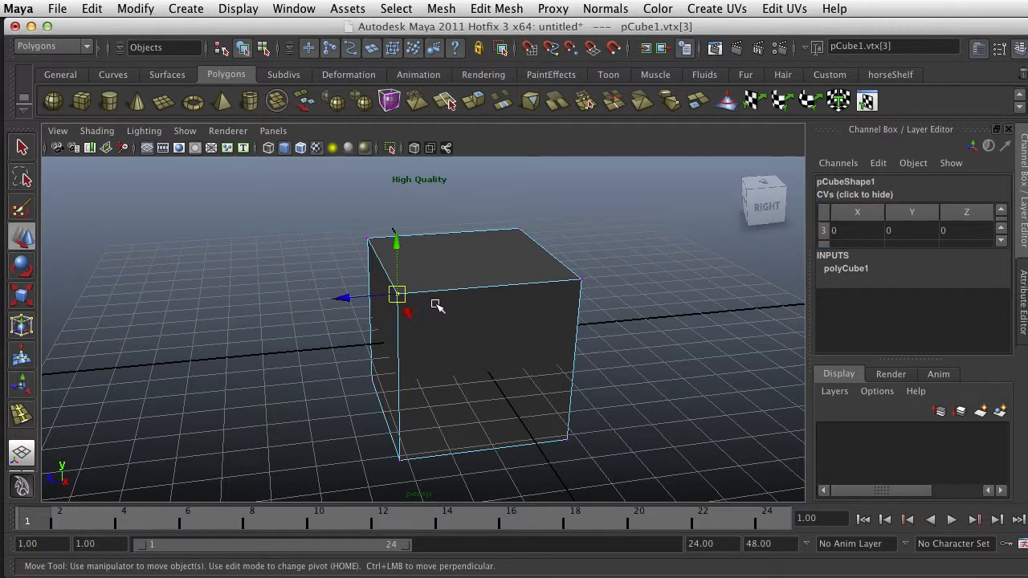
drag(348, 293, 336, 313)
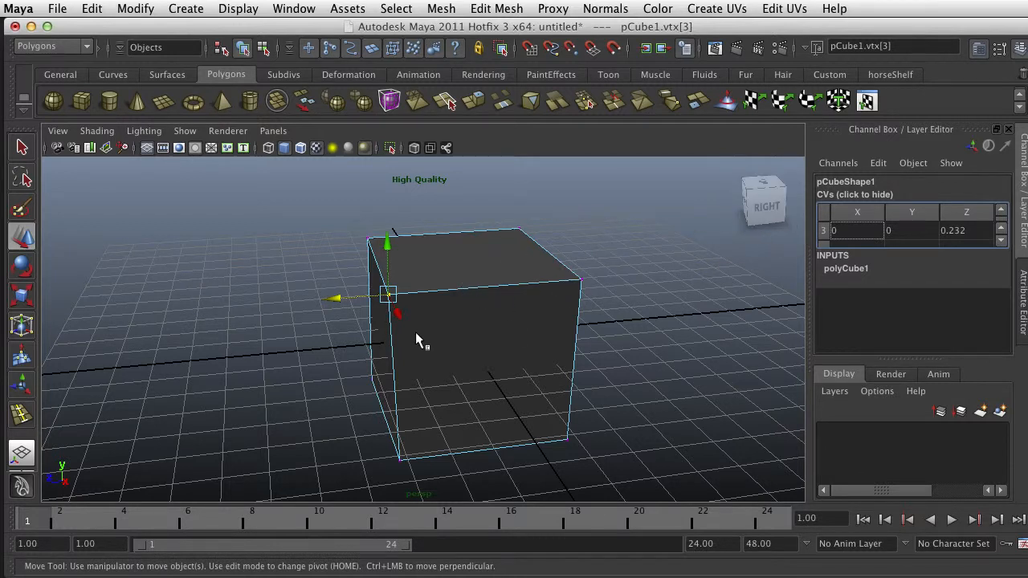
drag(336, 301, 435, 301)
key(ctrl+z)
key(ctrl+z)
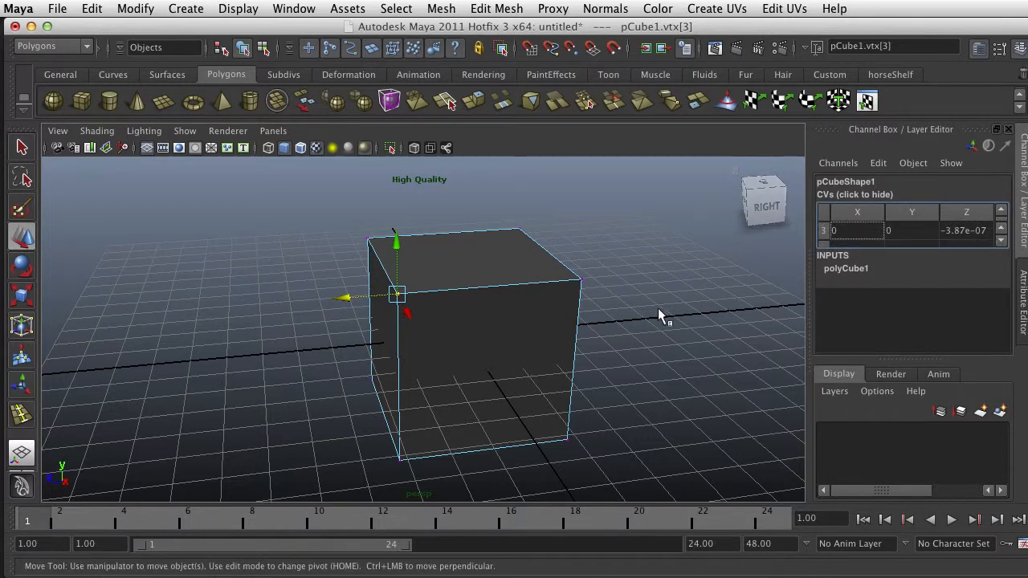
Deselect the vertex, return the cube to object mode and select the whole cube
click(614, 297)
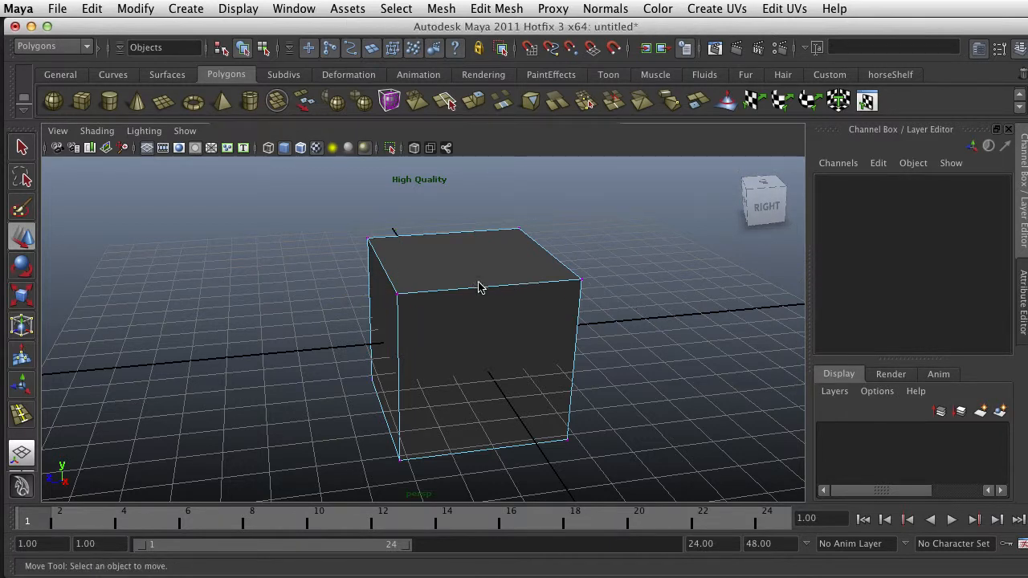
right_drag(478, 283, 591, 265)
click(441, 287)
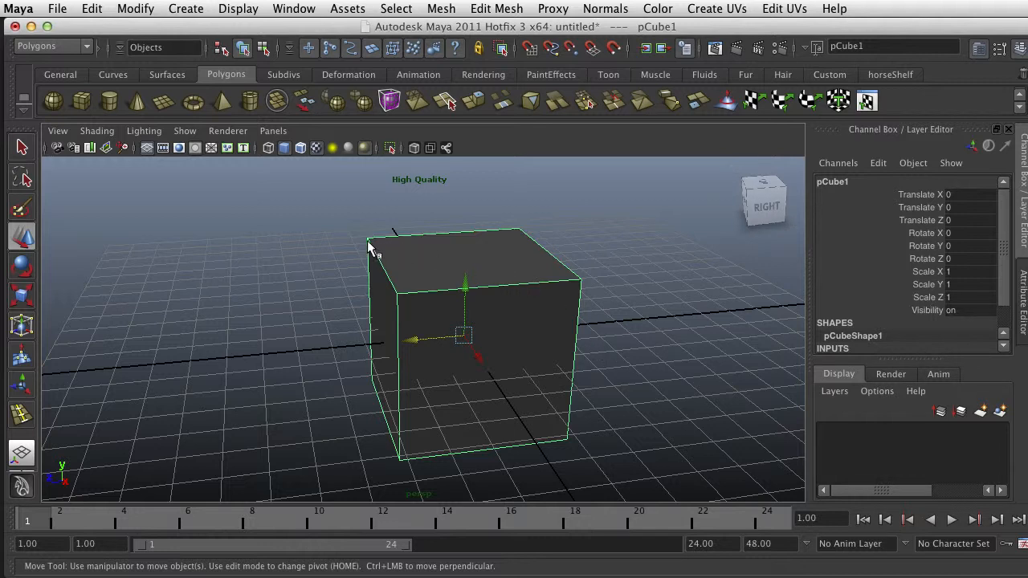
Examine the cube on the grid and its axes from several angles and distances
alt+drag(393, 316, 447, 300)
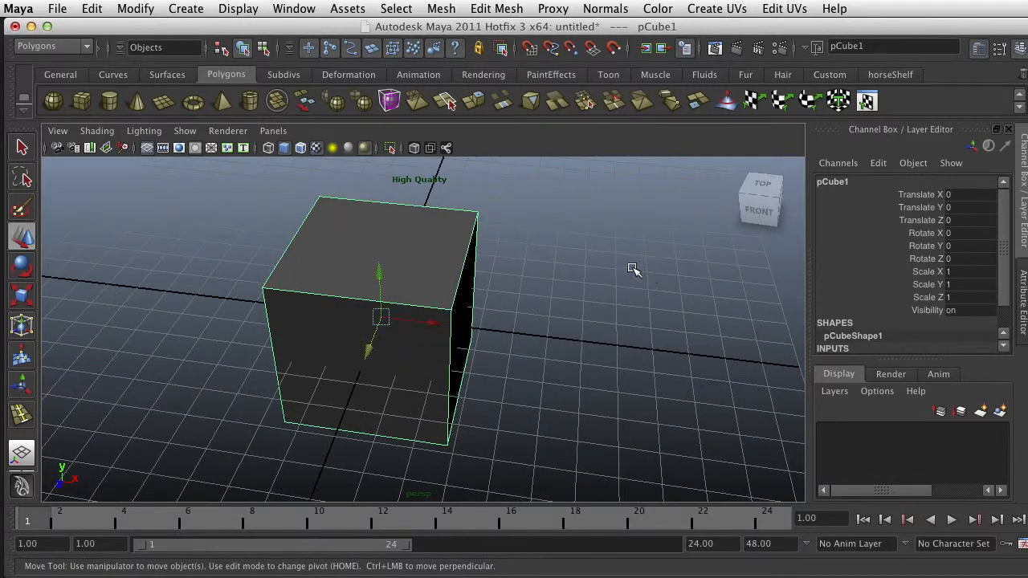
scroll(659, 394, down, 2)
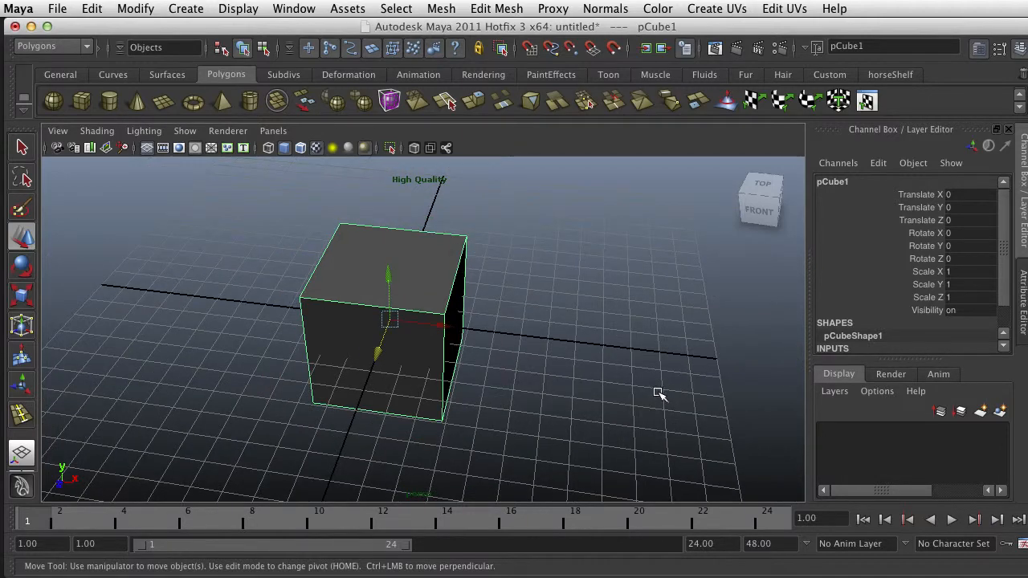
scroll(559, 351, down, 4)
scroll(561, 351, up, 5)
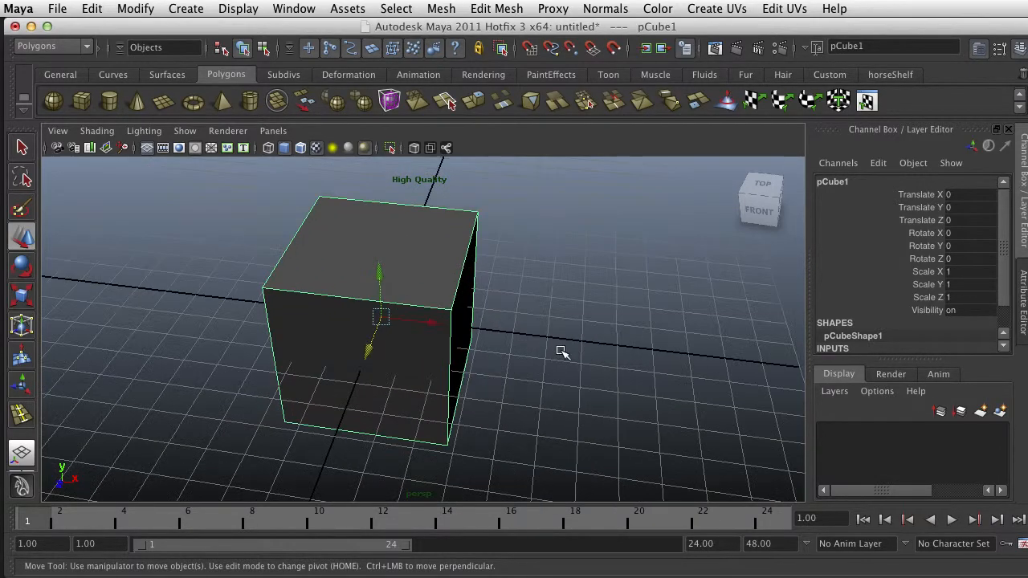
alt+drag(378, 365, 407, 348)
scroll(412, 346, down, 2)
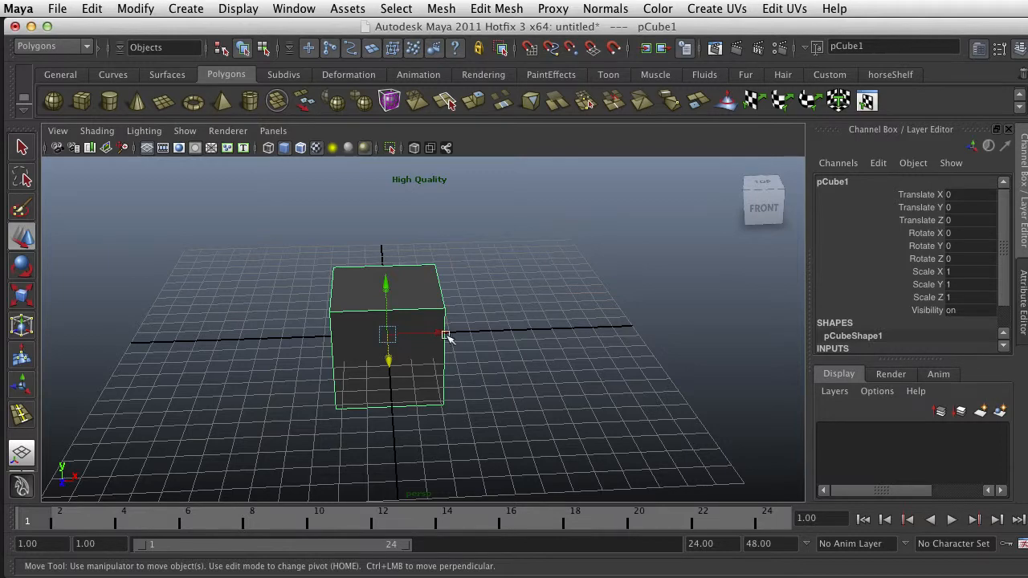
scroll(448, 337, up, 3)
scroll(448, 337, down, 3)
alt+drag(436, 340, 367, 340)
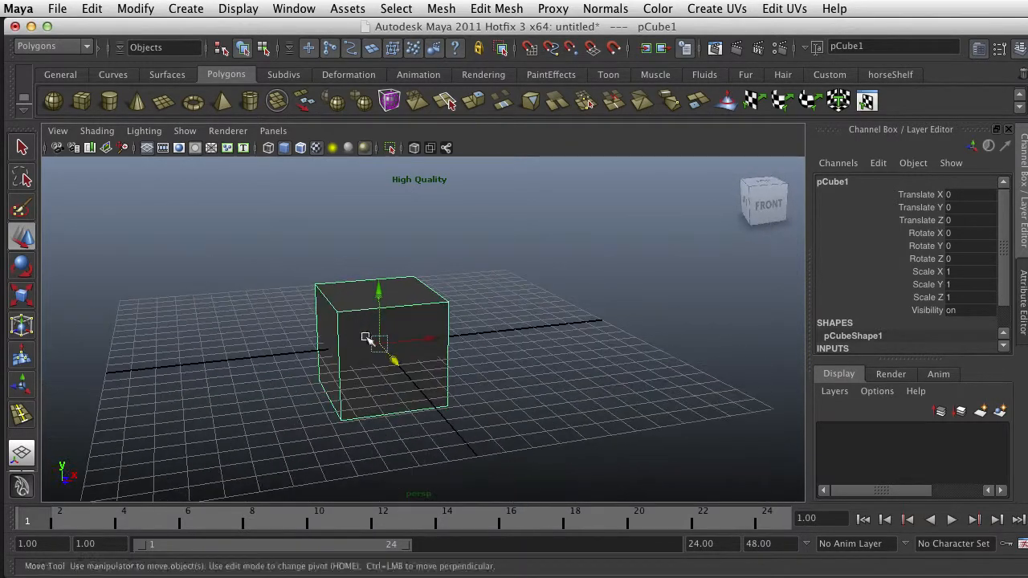
Open the UV Texture Editor and place it so that the cube and its UV layout are both visible
click(281, 9)
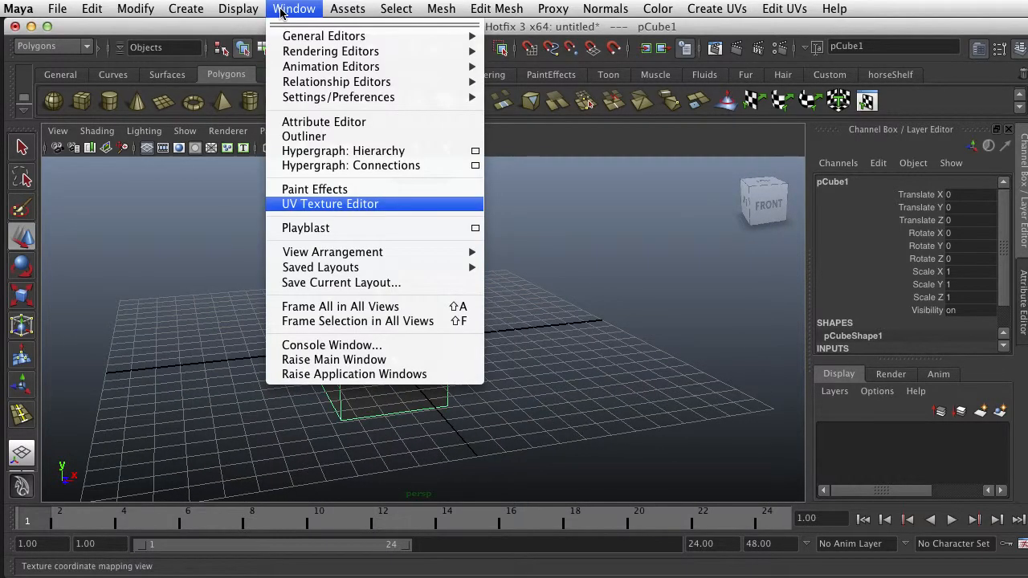
click(318, 205)
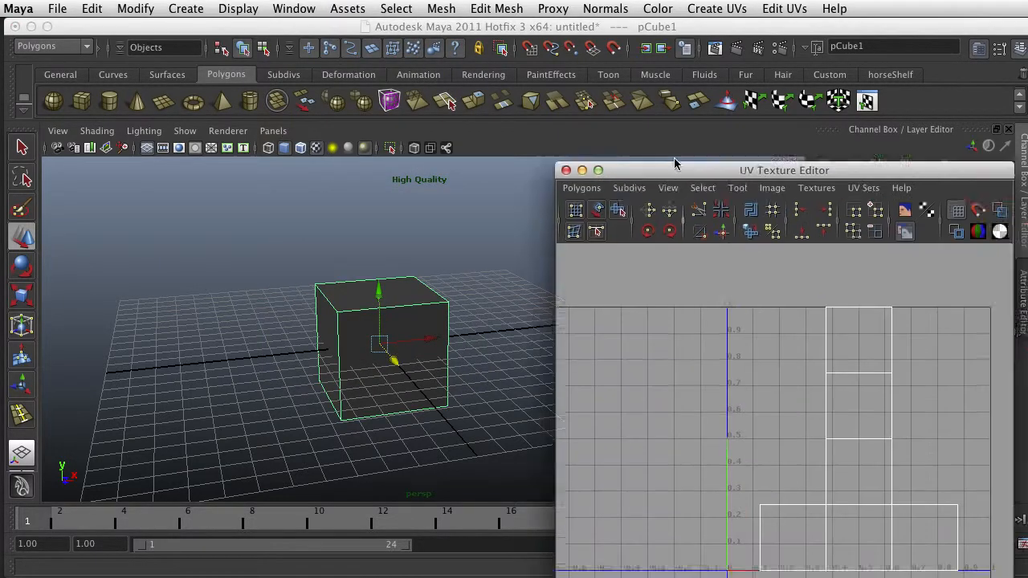
drag(677, 167, 605, 55)
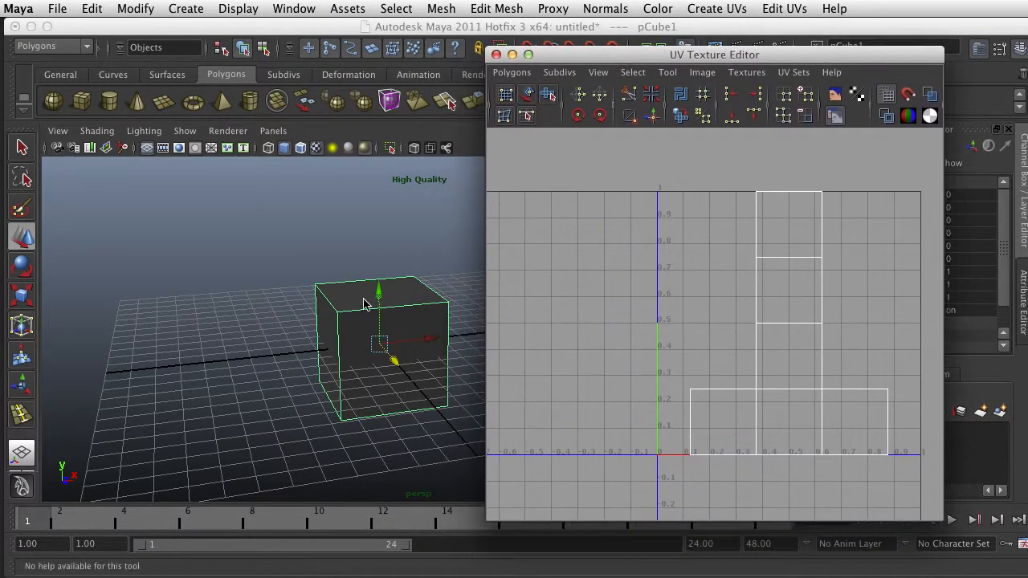
alt+middle_drag(395, 321, 313, 307)
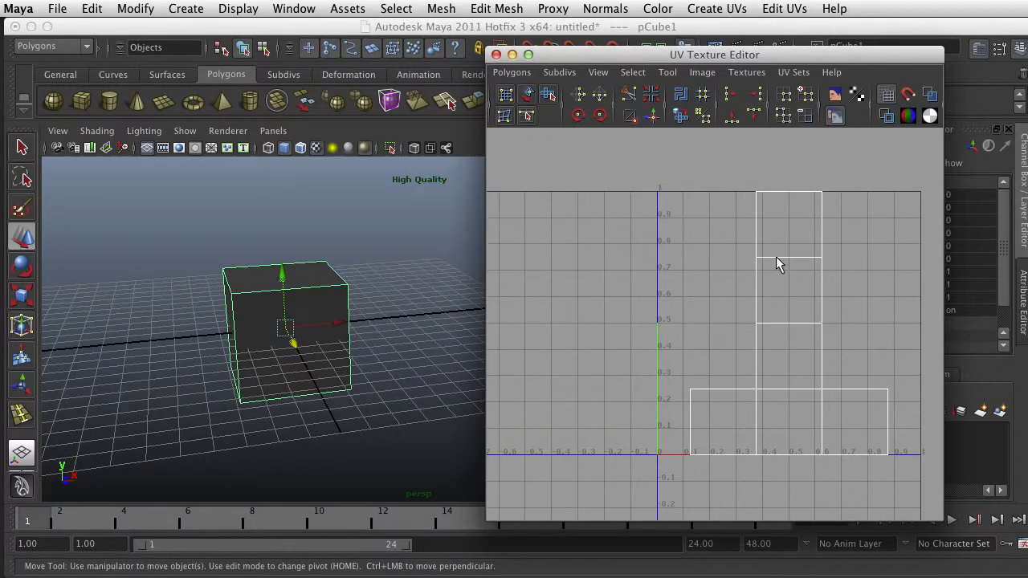
drag(643, 53, 579, 27)
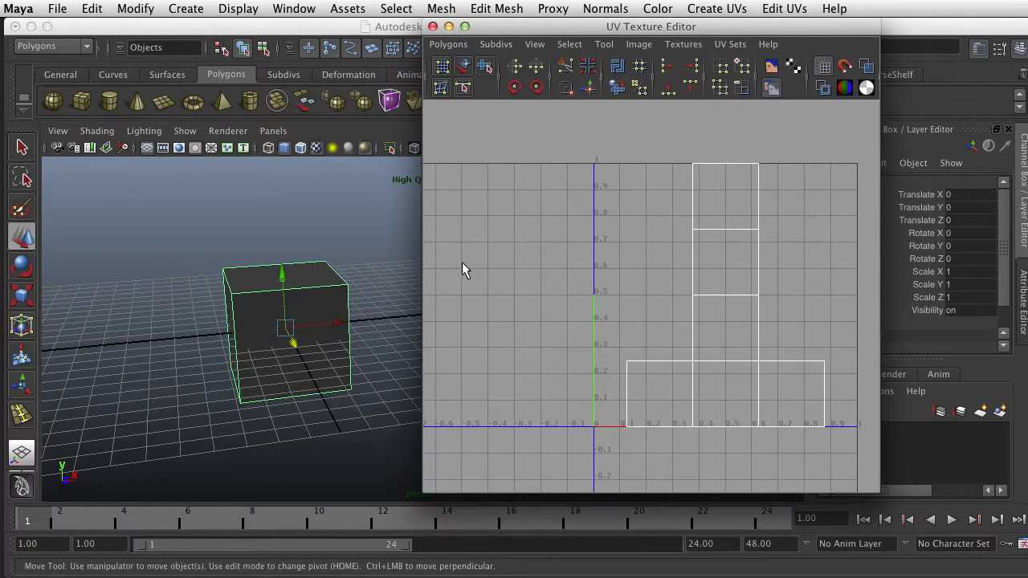
Switch the cube to face mode and select its front face together with the adjoining side face to inspect their UVs
right_drag(333, 362, 333, 401)
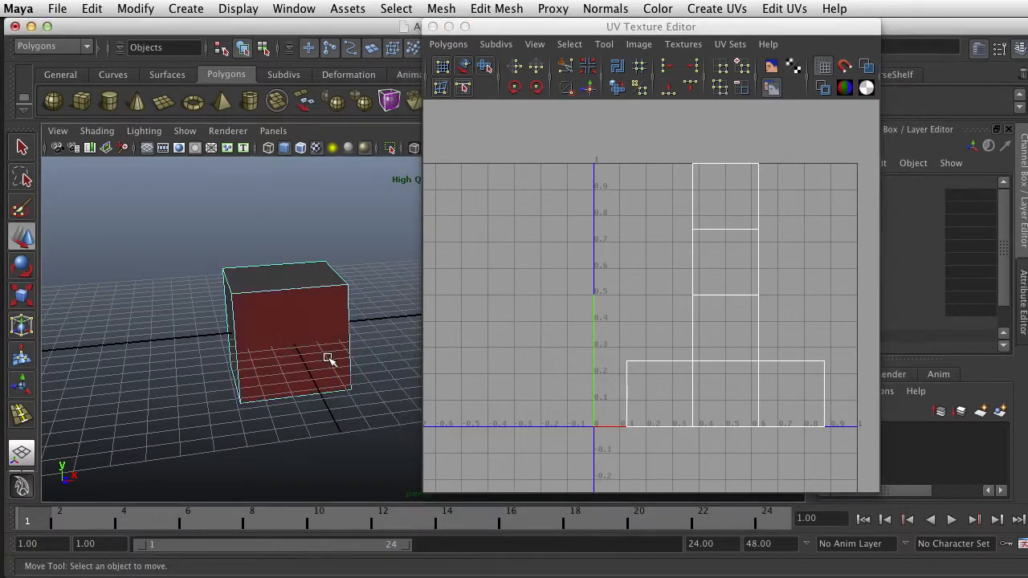
click(334, 361)
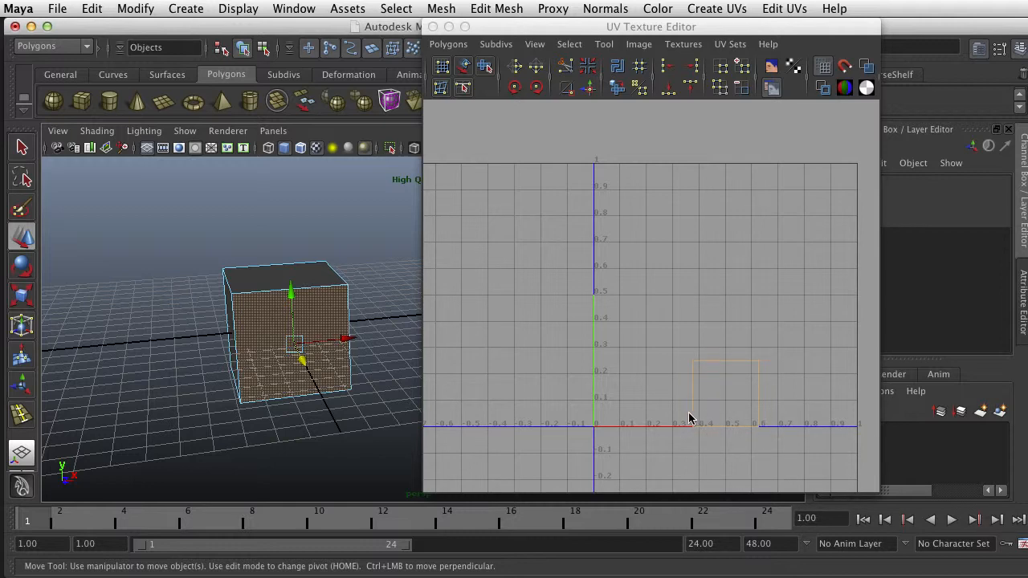
mouse_move(238, 345)
alt+mouse_down()
mouse_move(298, 338)
mouse_move(243, 362)
alt+mouse_up()
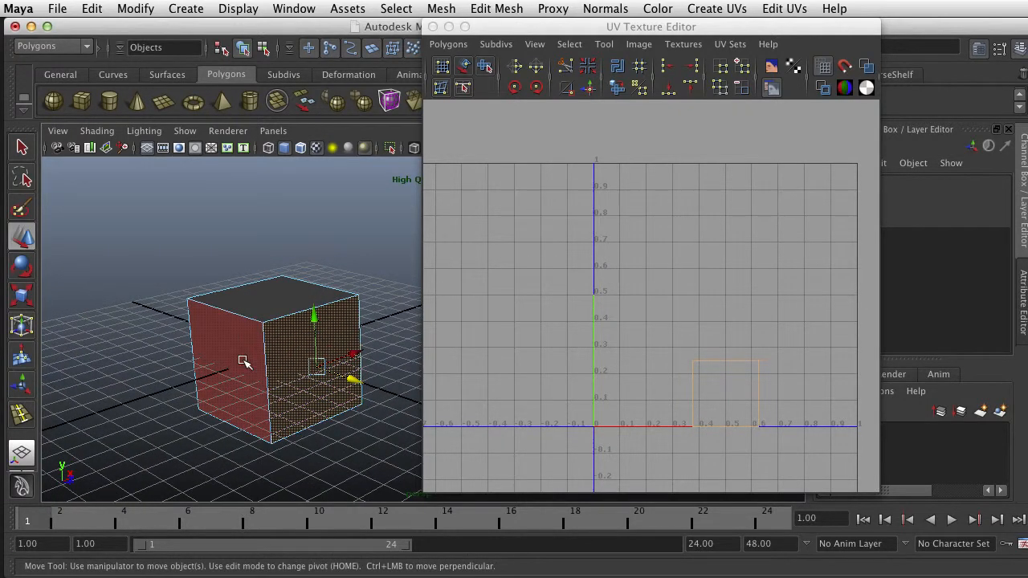
click(244, 361)
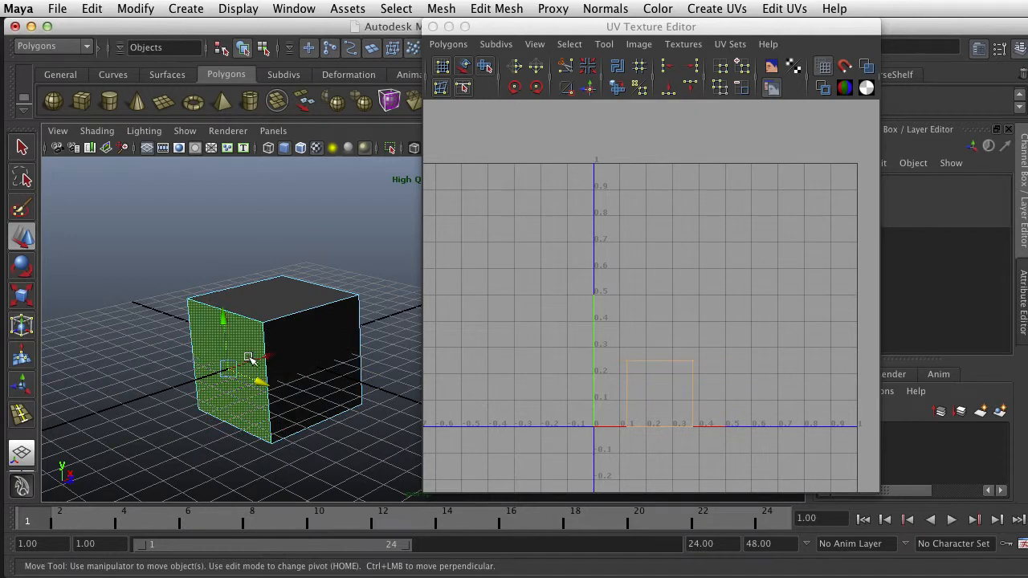
shift+click(331, 355)
scroll(687, 386, up, 3)
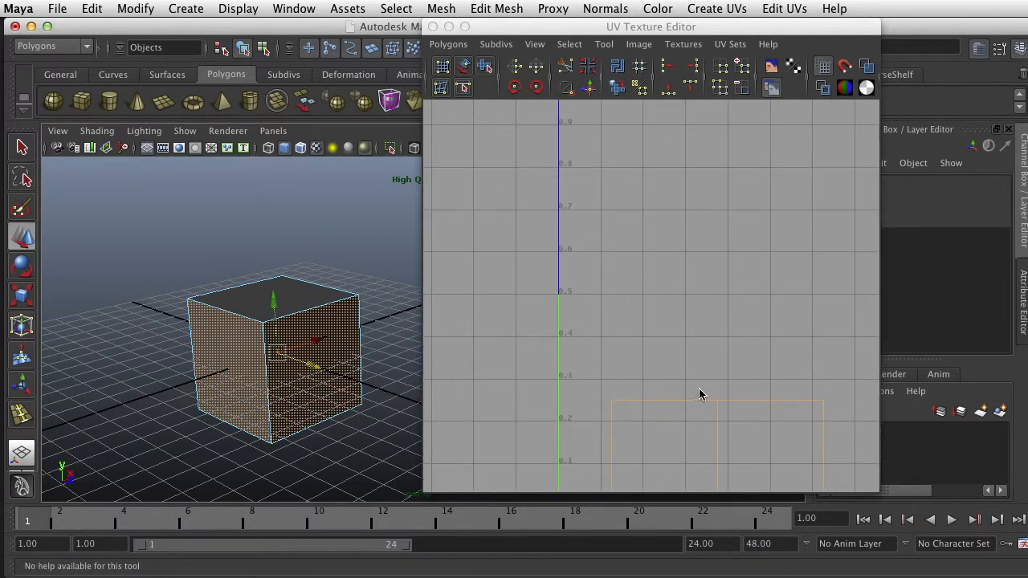
Add the third side face of the cube to the face selection and inspect its UVs beside the first two
alt+middle_drag(700, 390, 649, 277)
scroll(649, 281, up, 1)
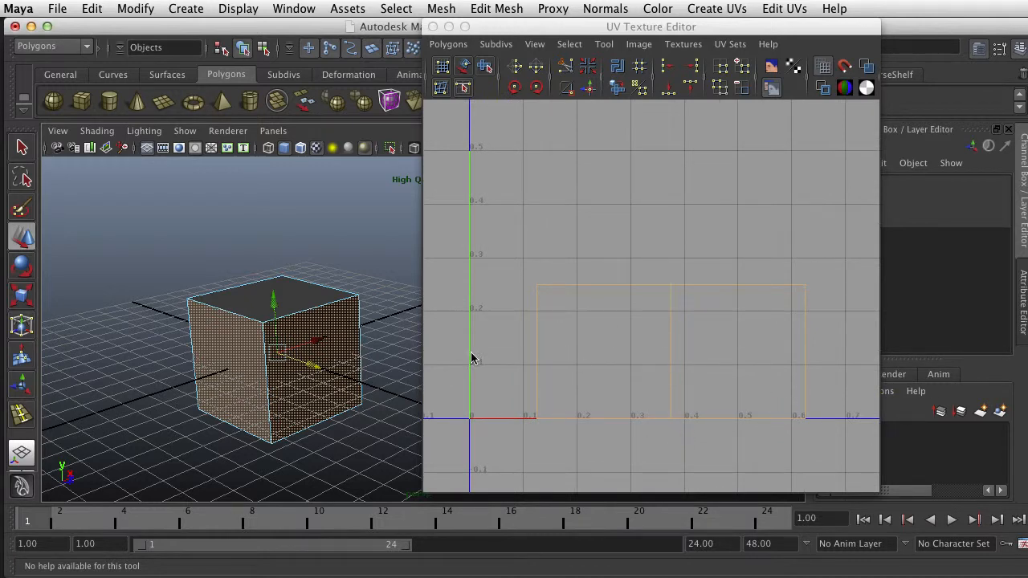
alt+drag(346, 370, 209, 352)
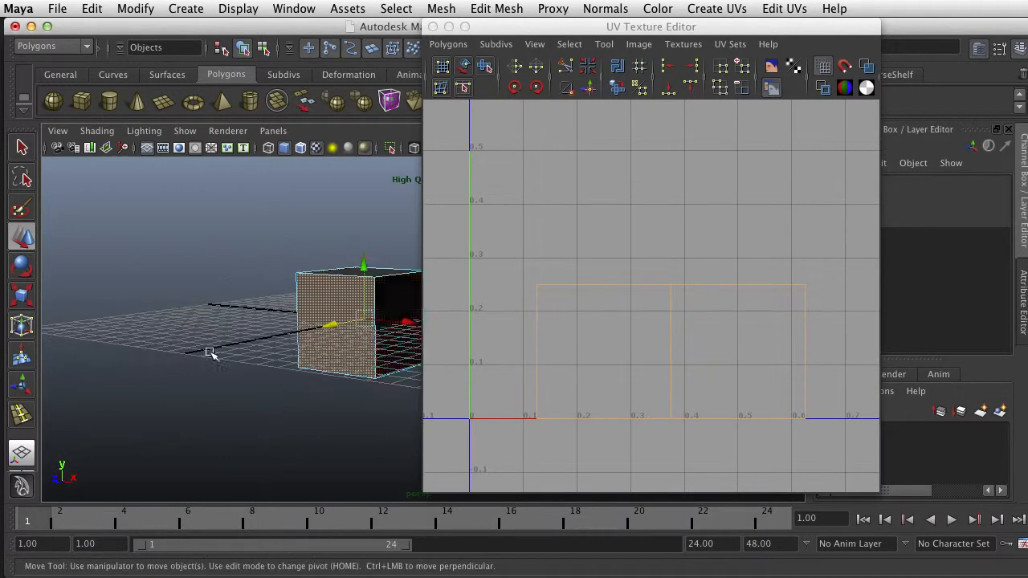
shift+click(399, 344)
scroll(667, 358, down, 1)
scroll(699, 361, down, 1)
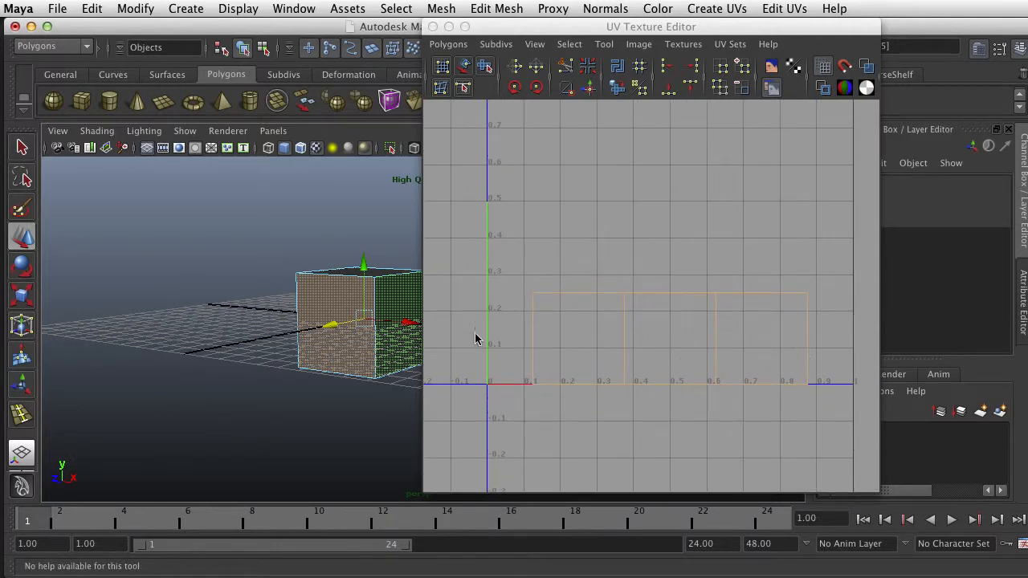
Add the cube's remaining faces to the selection until all six are selected and the entire UV layout is shown
mouse_move(363, 341)
alt+mouse_down()
mouse_move(372, 393)
mouse_move(298, 291)
mouse_move(345, 315)
mouse_move(527, 251)
mouse_move(340, 317)
mouse_move(172, 281)
mouse_move(357, 352)
alt+mouse_up()
shift+click(308, 282)
scroll(337, 304, down, 3)
shift+click(344, 358)
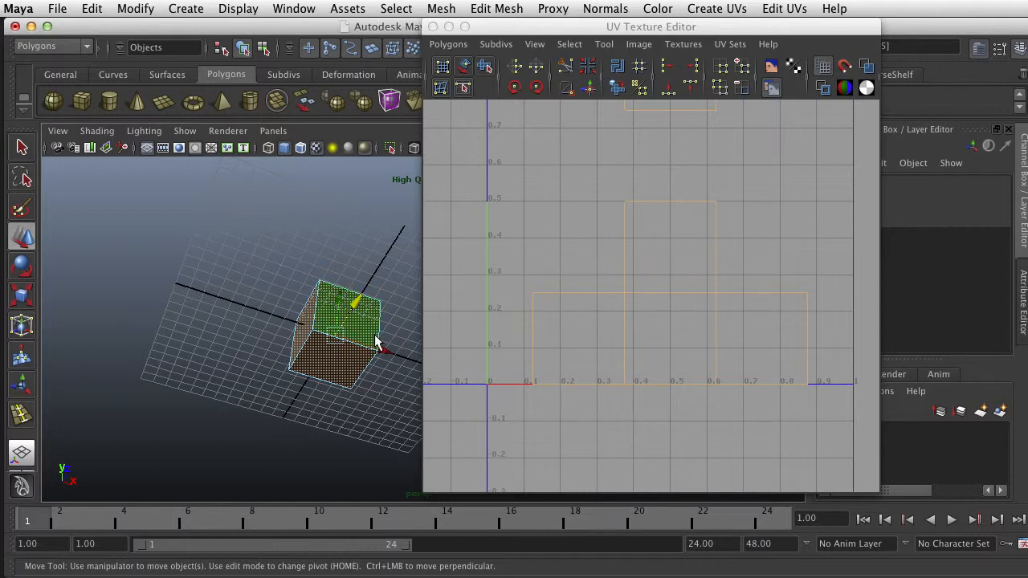
alt+drag(391, 310, 367, 394)
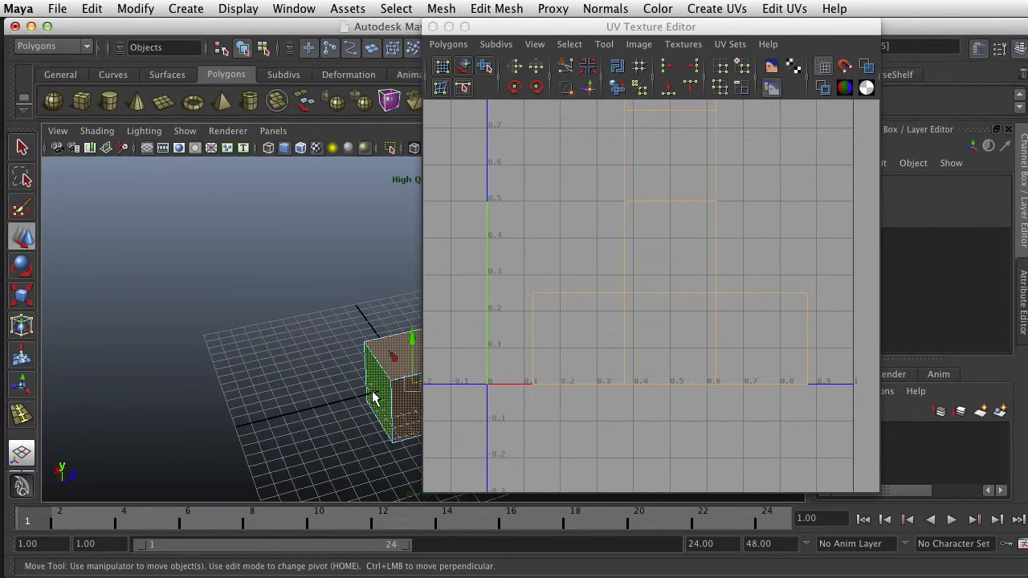
scroll(651, 273, down, 3)
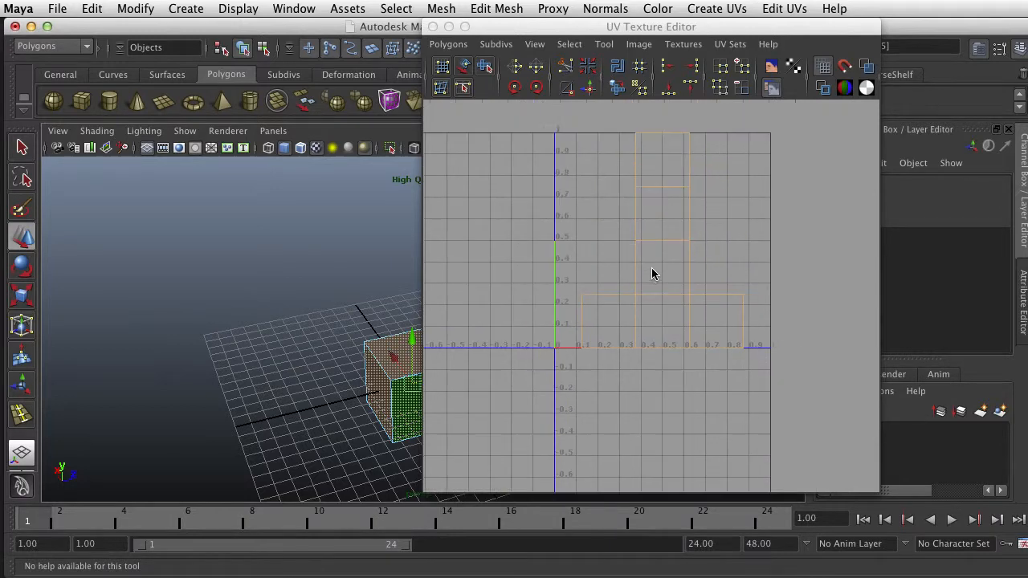
key(f)
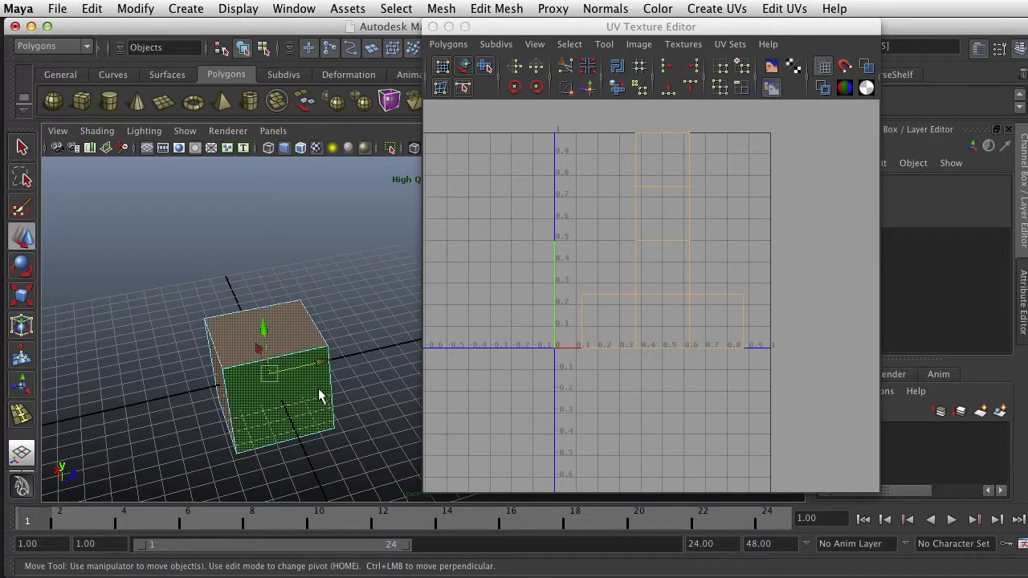
Examine the fully selected cube from several angles and compare its faces with the unfolded UV layout
alt+drag(320, 391, 301, 348)
scroll(299, 347, up, 3)
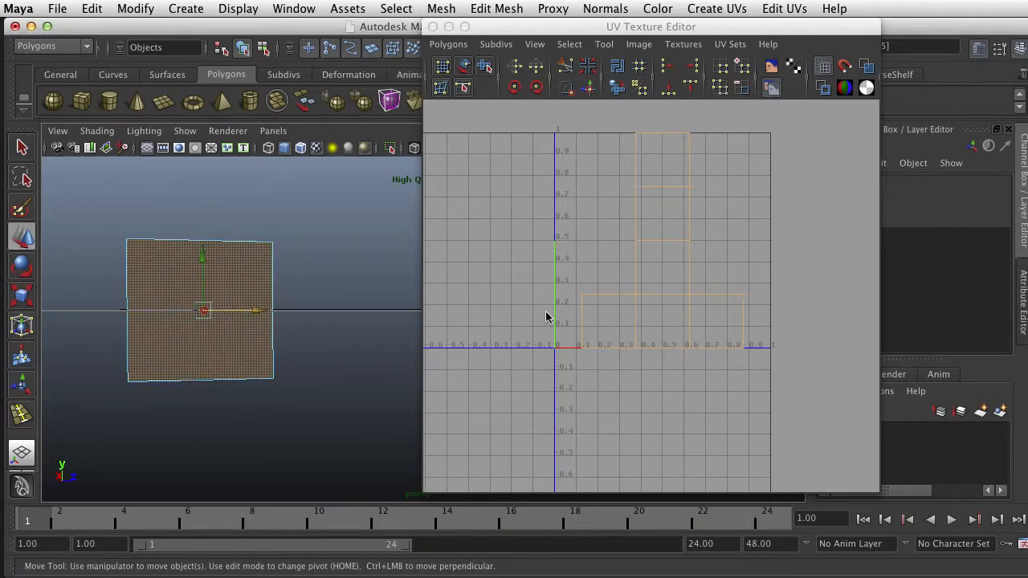
alt+middle_drag(269, 338, 300, 317)
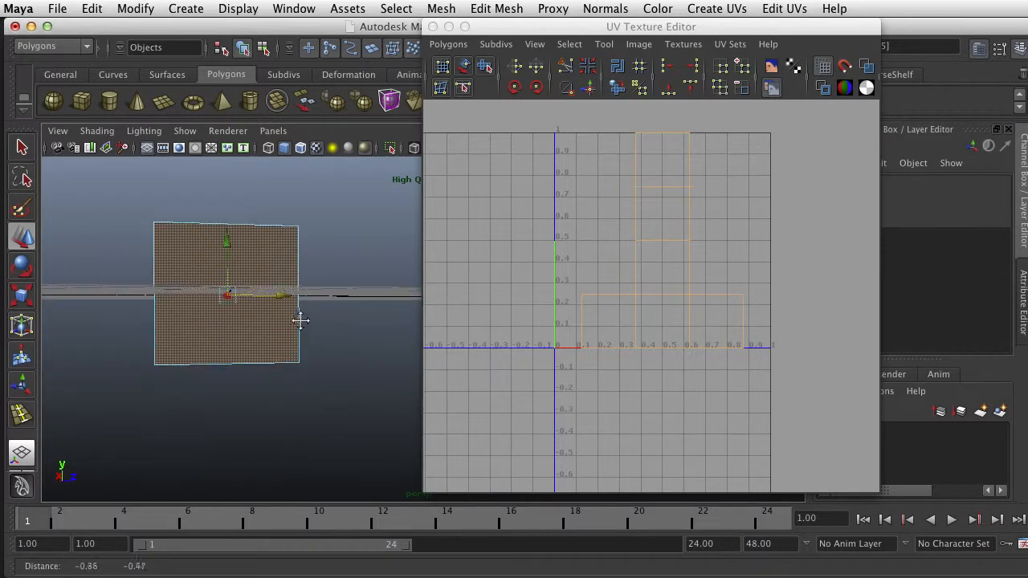
alt+drag(300, 317, 177, 329)
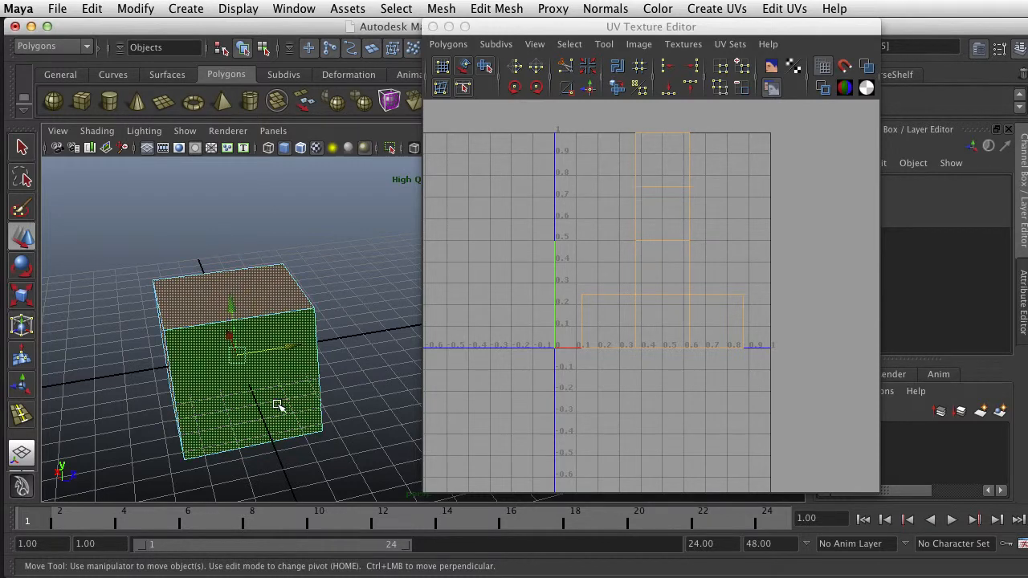
scroll(269, 364, up, 3)
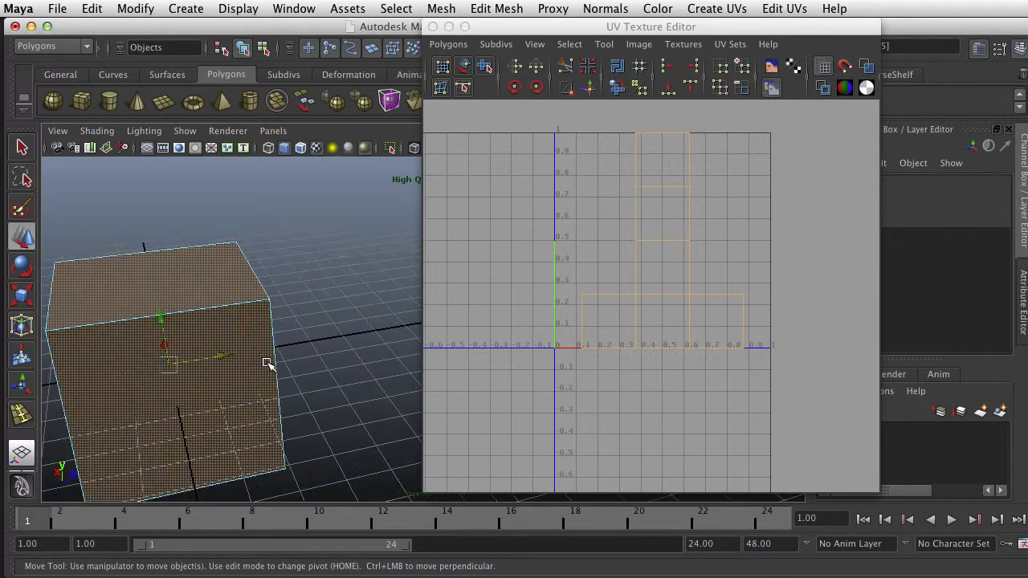
alt+middle_drag(211, 355, 295, 352)
mouse_move(250, 378)
alt+mouse_down()
mouse_move(280, 394)
mouse_move(275, 385)
mouse_move(190, 385)
mouse_move(255, 363)
alt+mouse_up()
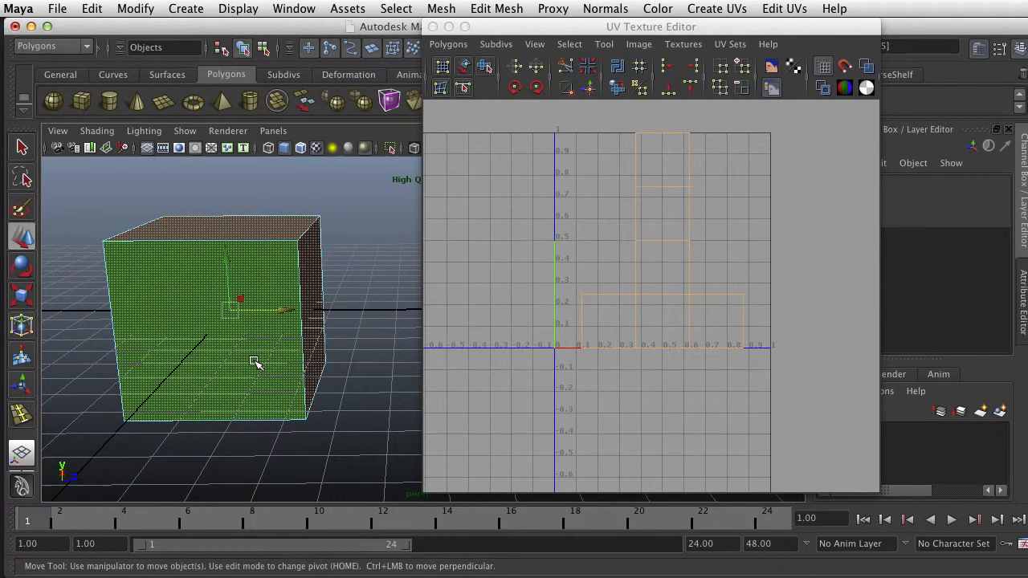
click(298, 333)
click(280, 326)
alt+drag(210, 332, 356, 298)
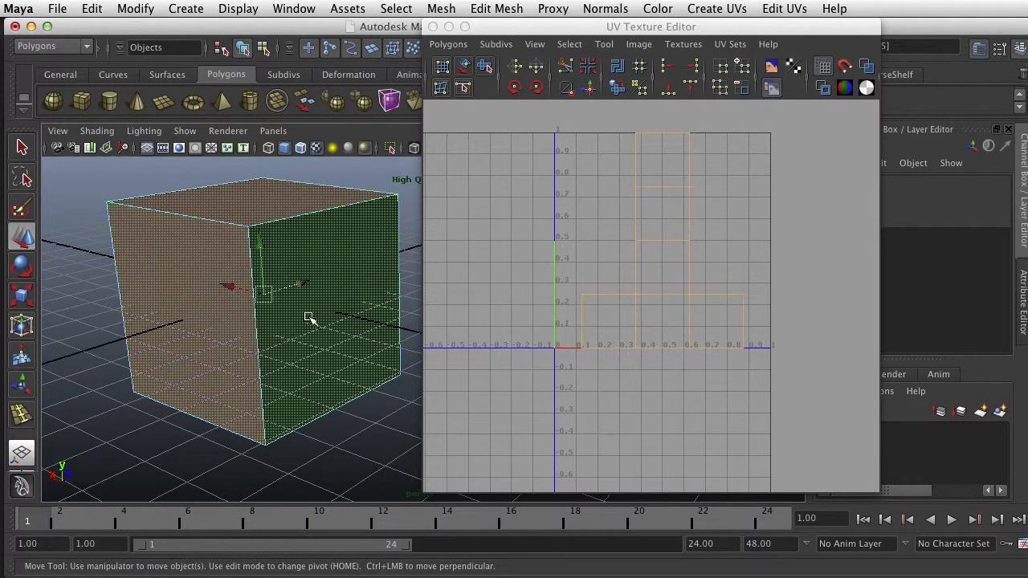
alt+drag(340, 344, 209, 355)
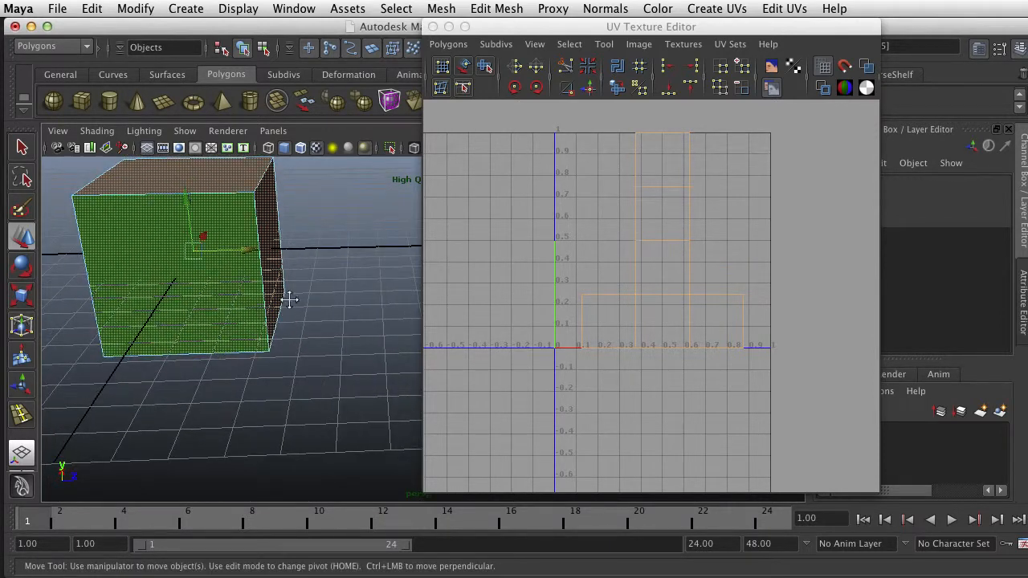
alt+drag(290, 298, 321, 317)
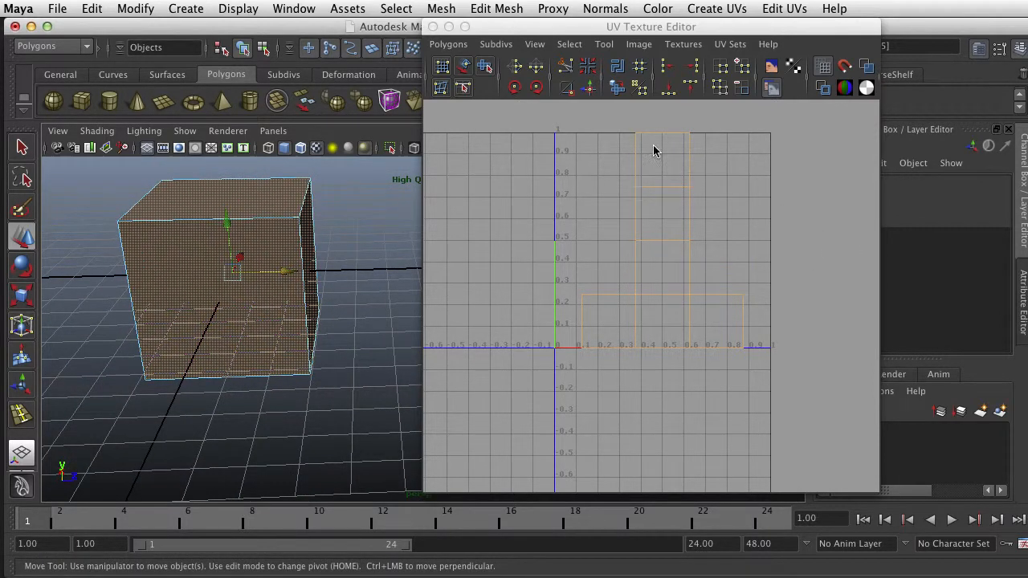
mouse_move(1026, 128)
mouse_down()
mouse_move(582, 75)
mouse_move(1027, 134)
mouse_up()
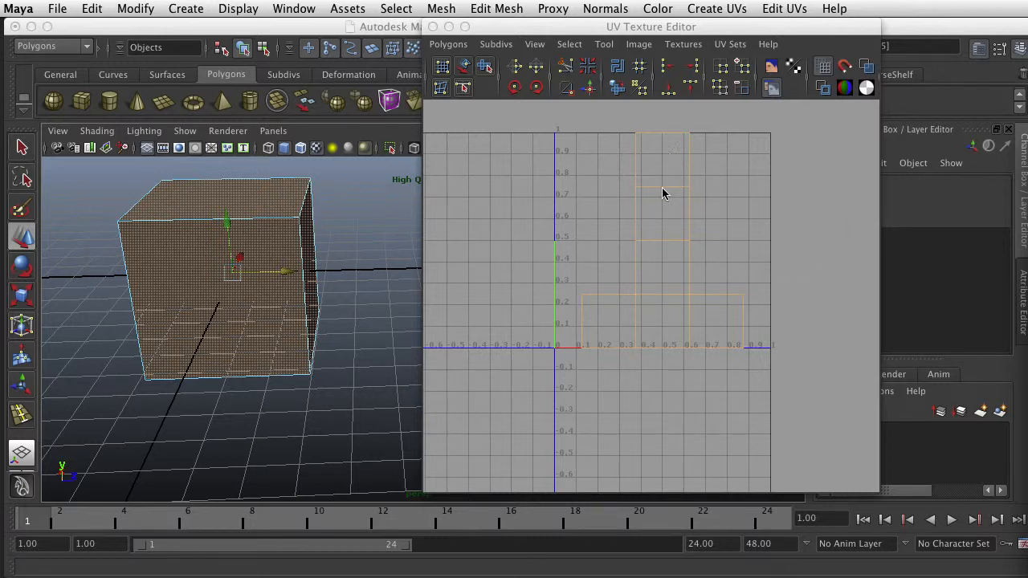
Open the UV Snapshot options, review the outUV file name and path, and close them without exporting
click(448, 44)
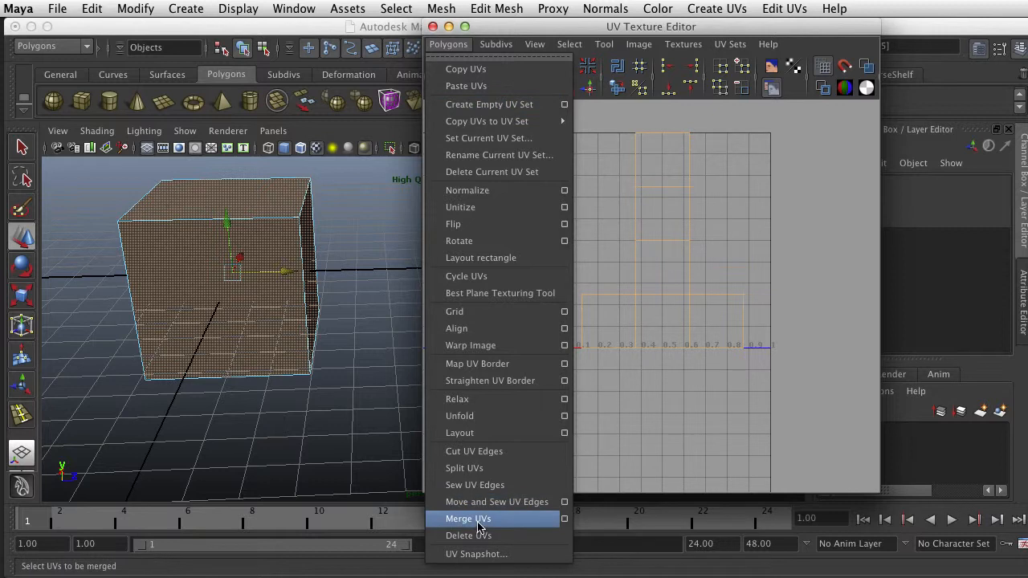
click(481, 553)
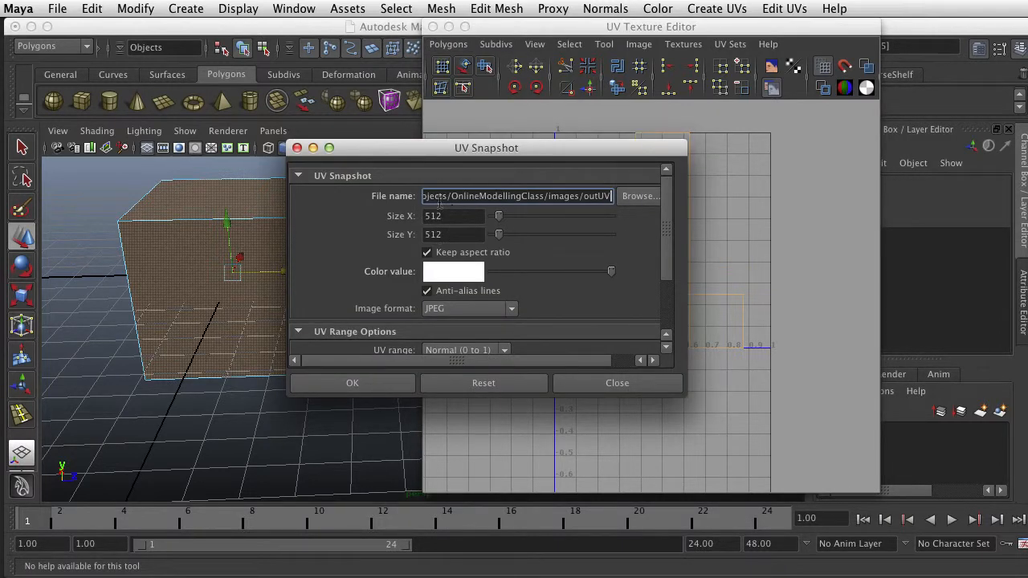
drag(468, 197, 622, 221)
drag(520, 207, 637, 208)
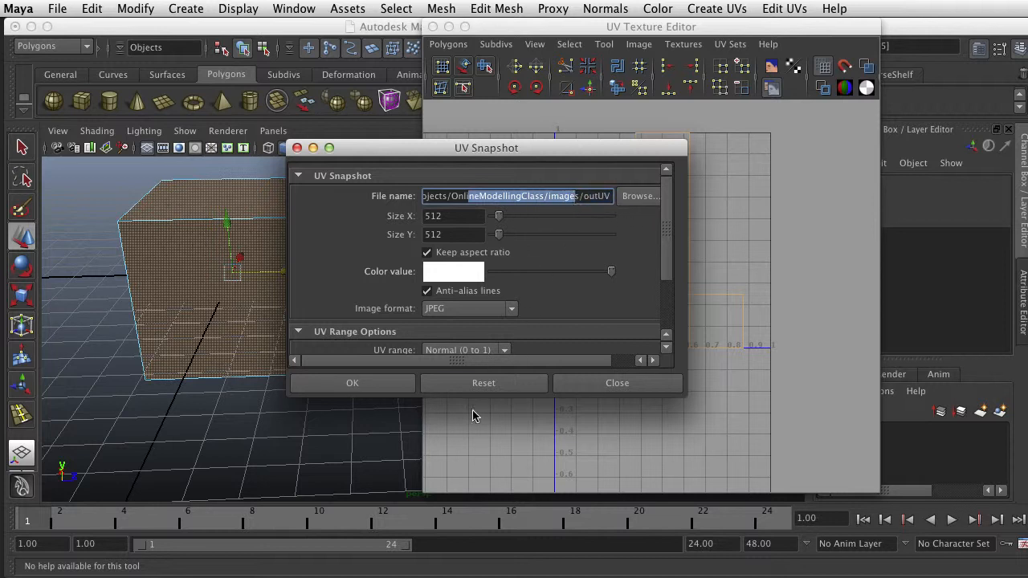
click(594, 383)
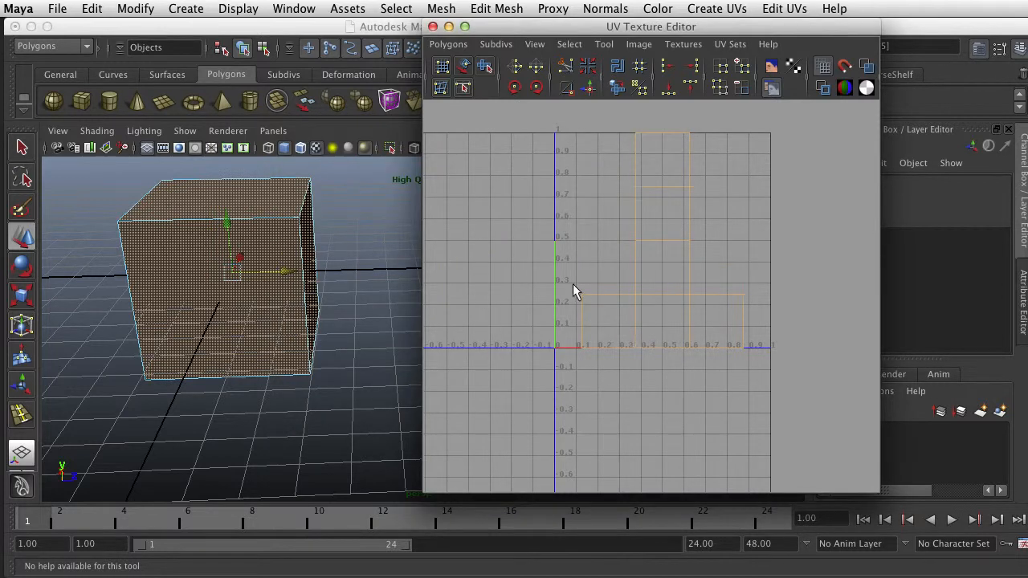
Switch to Finder, open a new window and preview outUV.jpg, placing the preview so the whole image is visible
drag(262, 27, 254, 40)
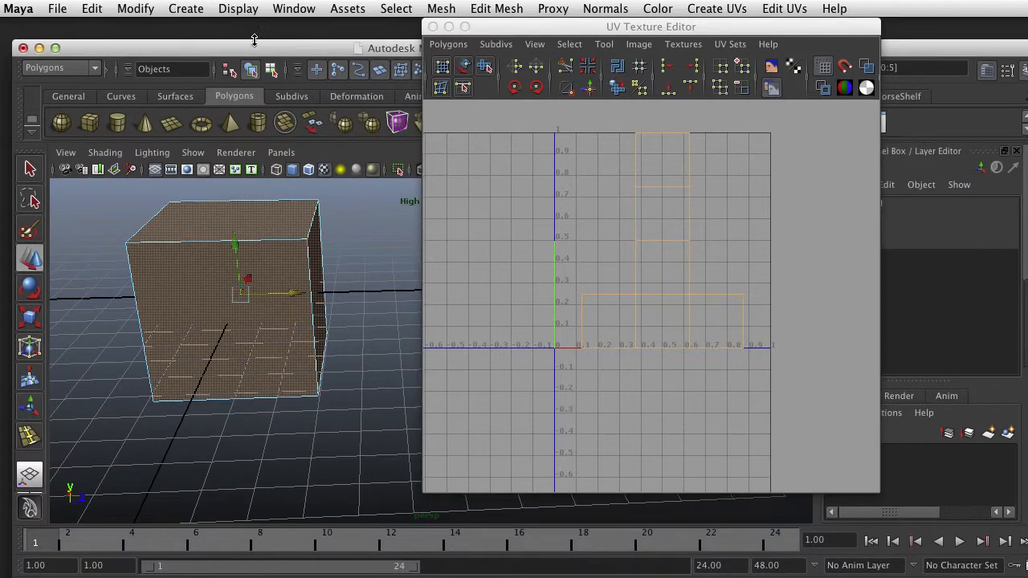
click(74, 28)
click(62, 9)
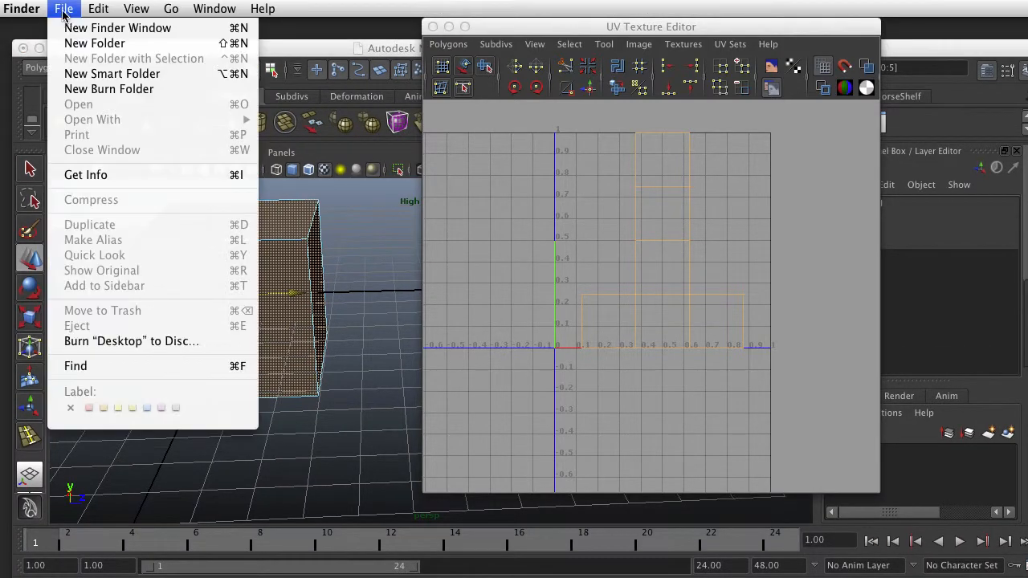
click(72, 28)
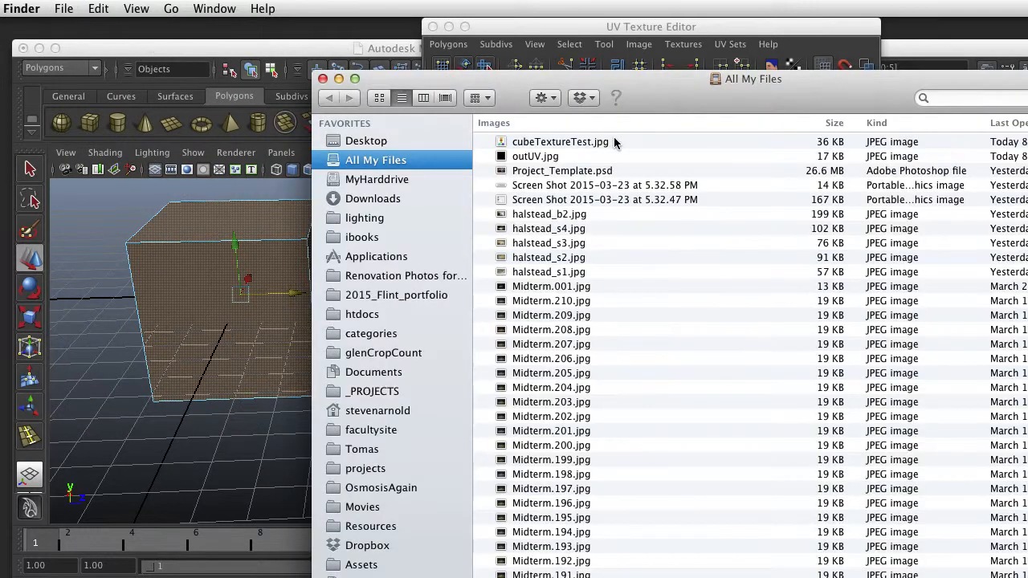
click(550, 160)
key(space)
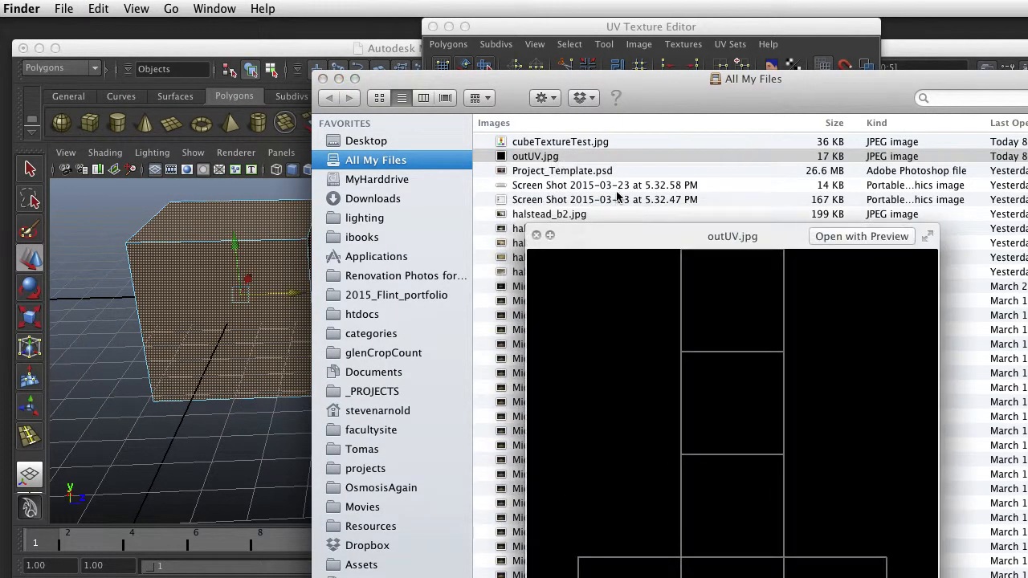
drag(679, 242, 438, 125)
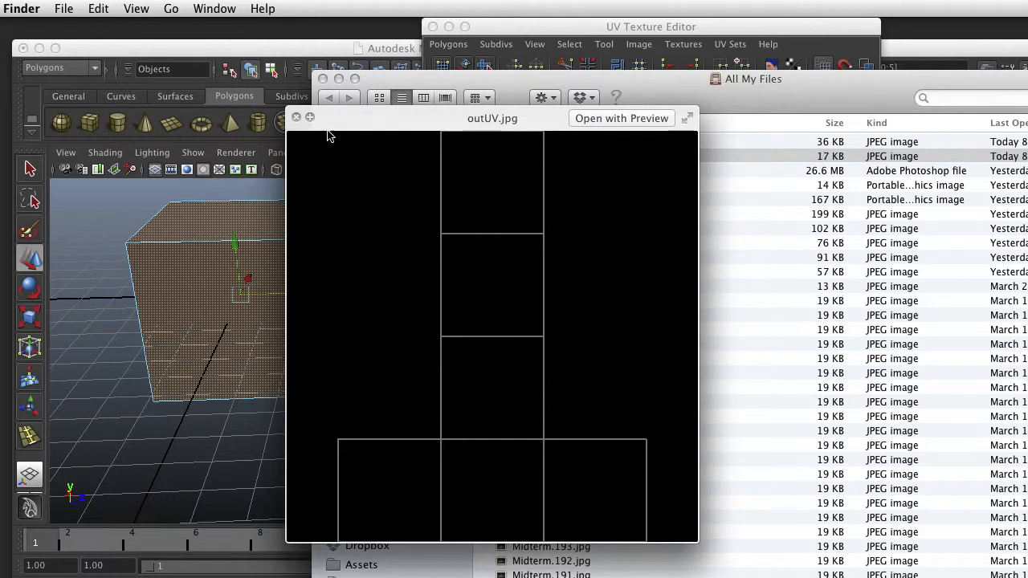
Close the outUV.jpg preview and preview the painted texture cubeTextureTest.jpg
click(296, 117)
click(521, 142)
key(space)
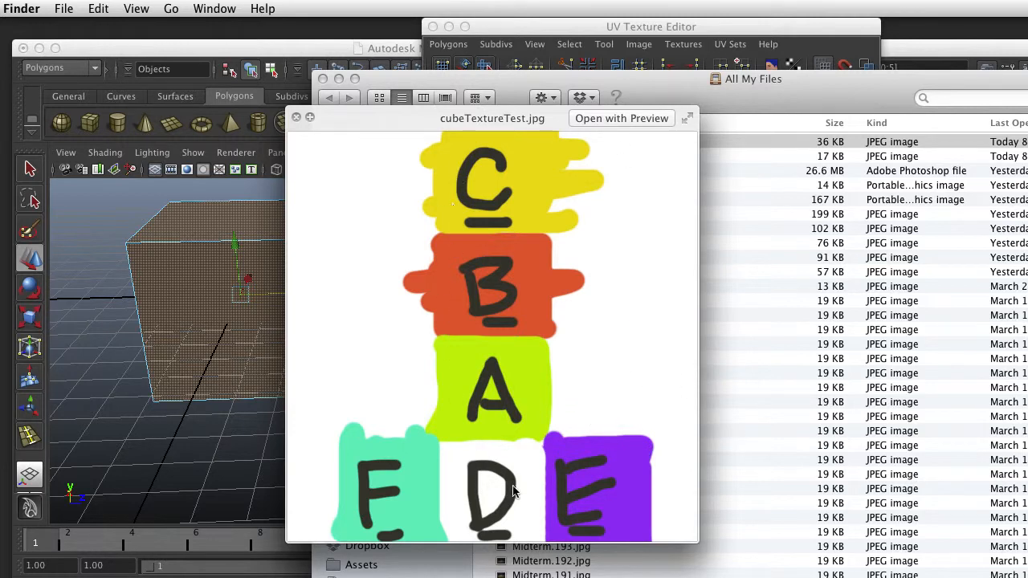
key(space)
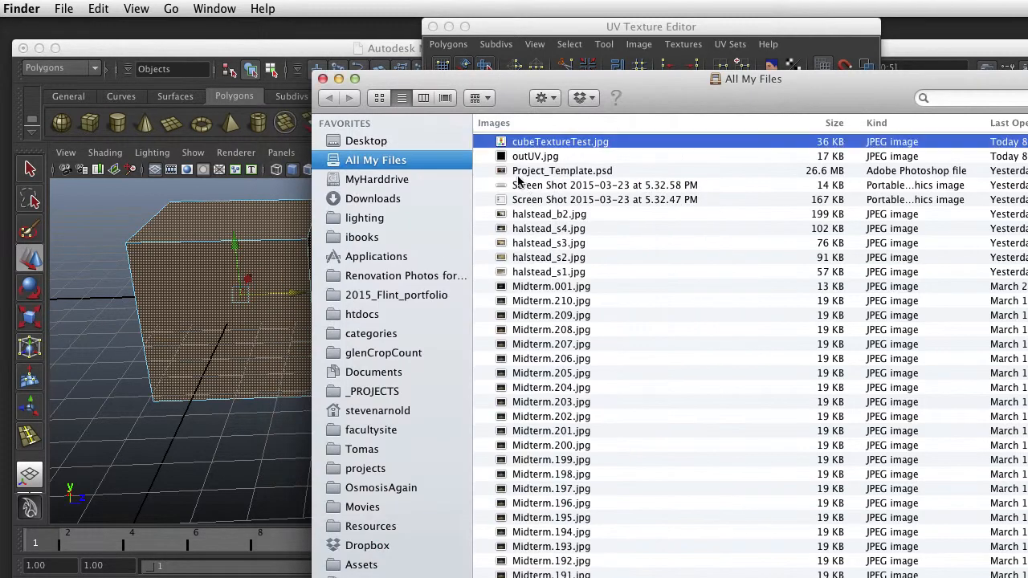
Preview outUV.jpg again and alternate it with cubeTextureTest.jpg to compare the UV outlines with the painted letters
click(517, 157)
key(space)
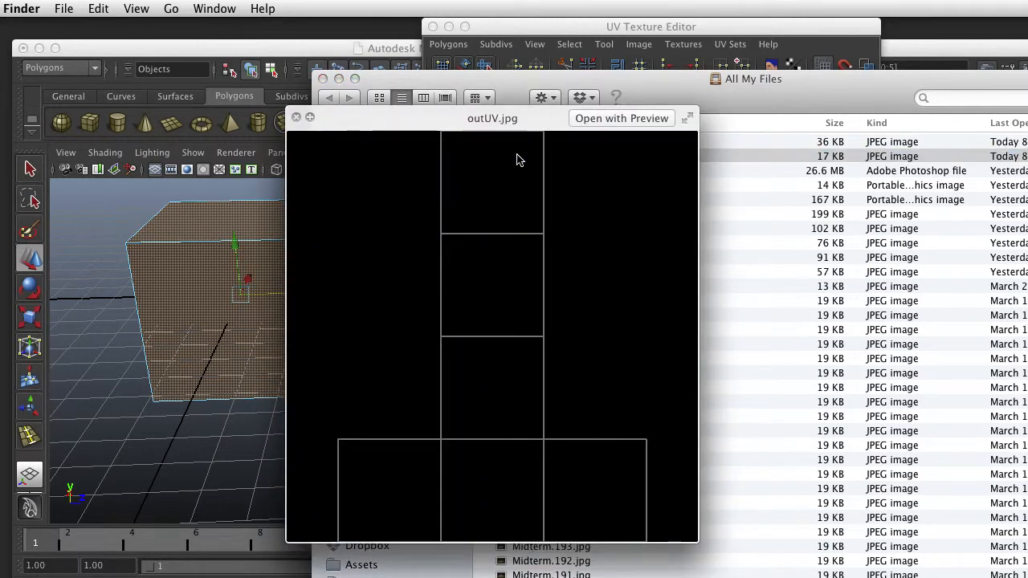
key(Up)
key(Down)
key(Up)
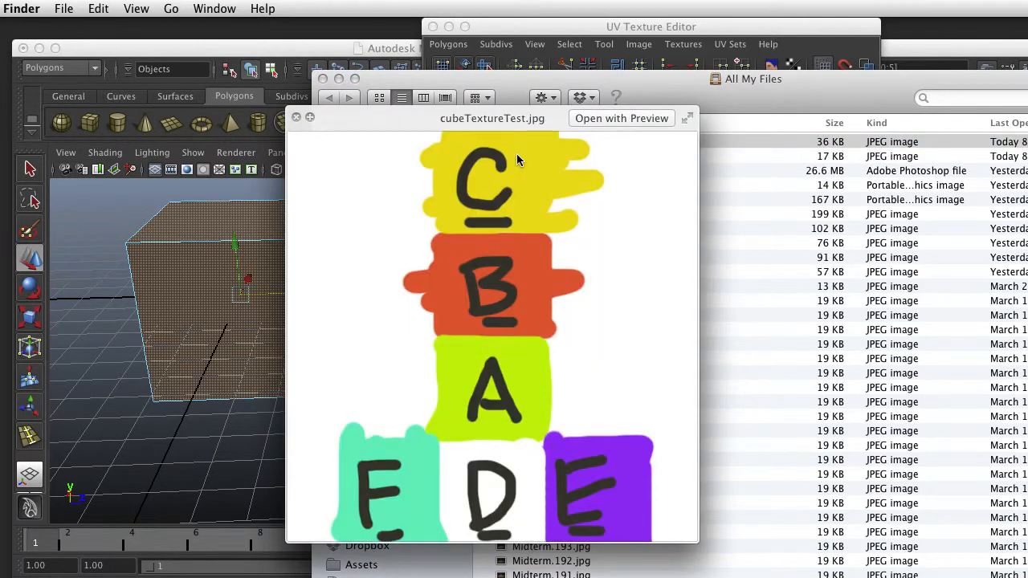
key(Down)
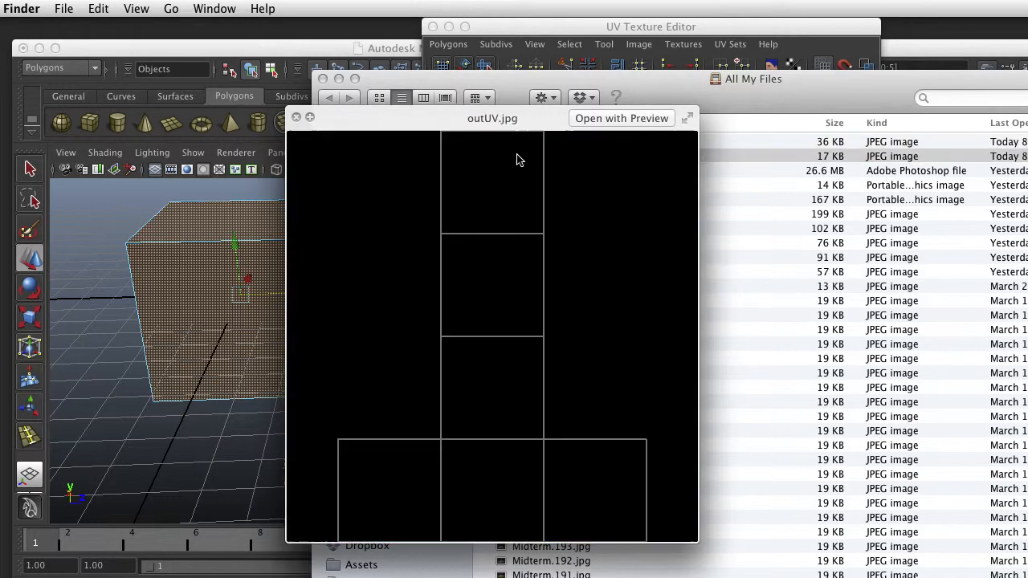
key(Up)
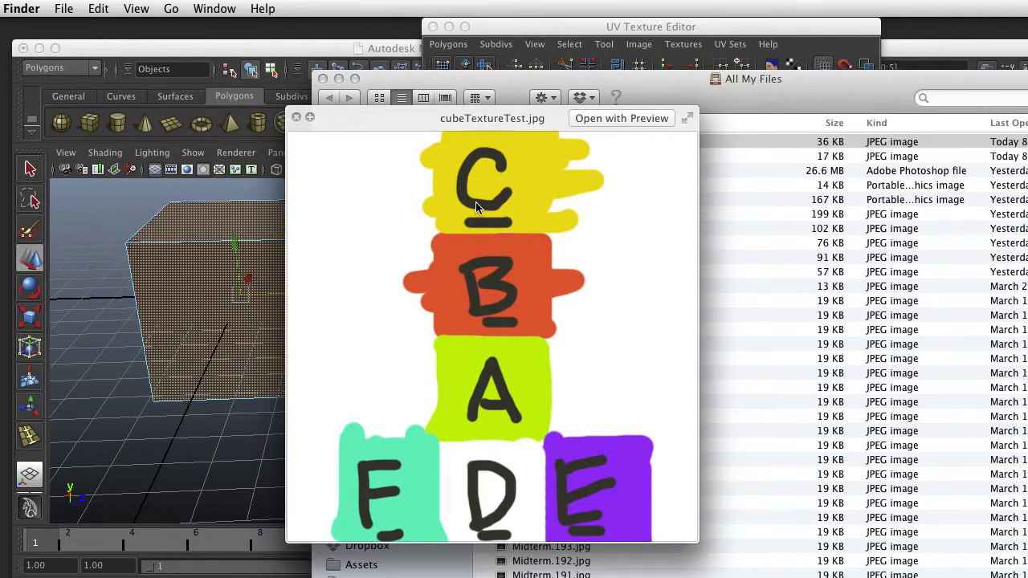
key(Down)
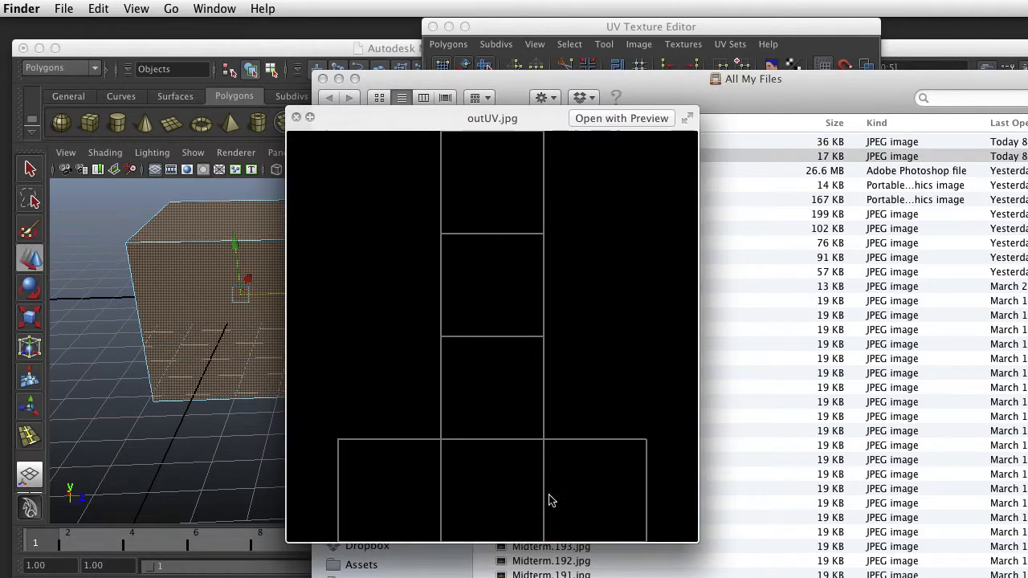
Close the image preview, move the Finder window out of the way and close the UV Texture Editor
click(297, 118)
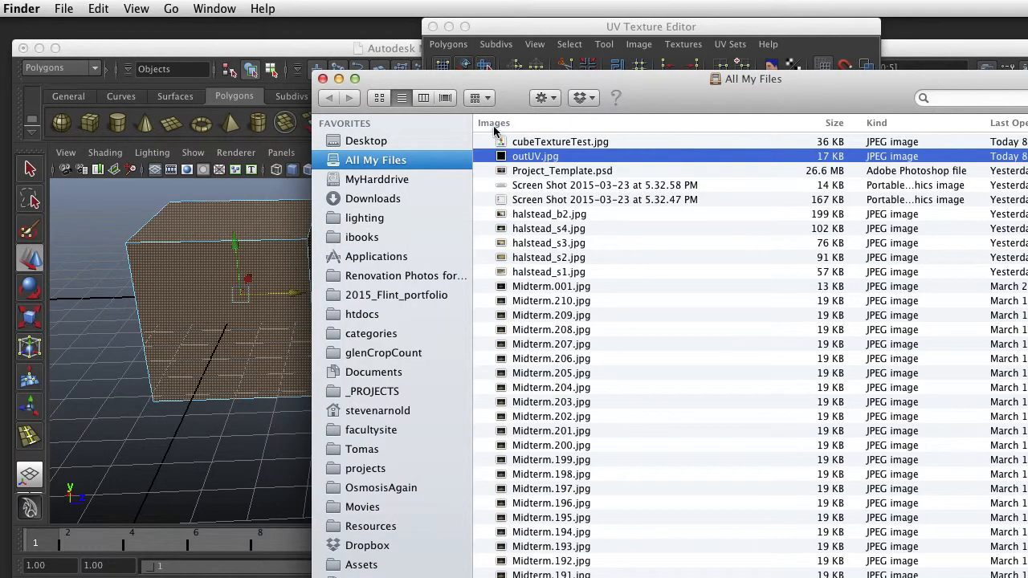
drag(417, 83, 888, 573)
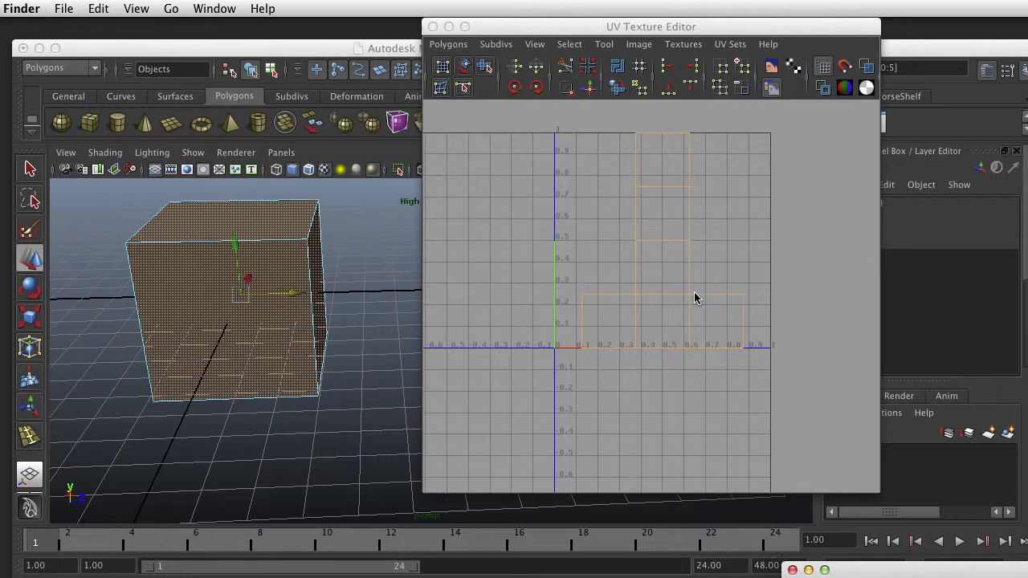
click(432, 26)
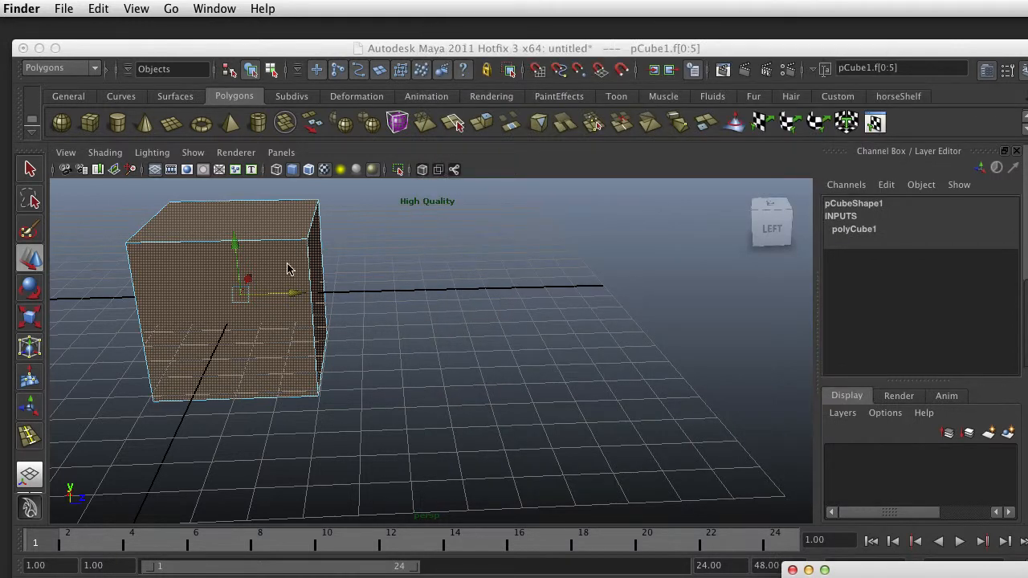
Return the cube to object mode and assign it a new Blinn material
right_click(289, 268)
right_drag(289, 268, 362, 244)
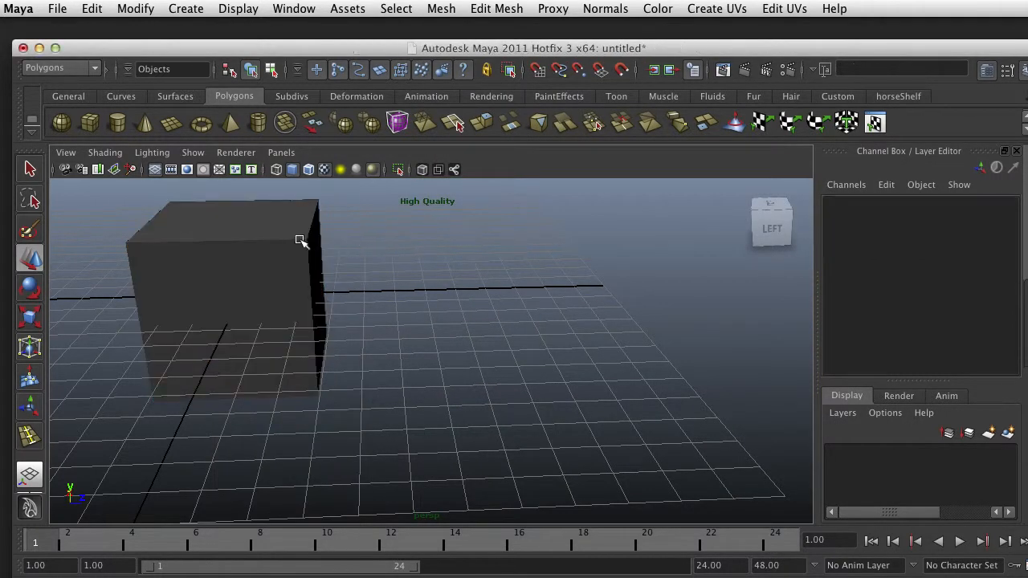
right_click(285, 219)
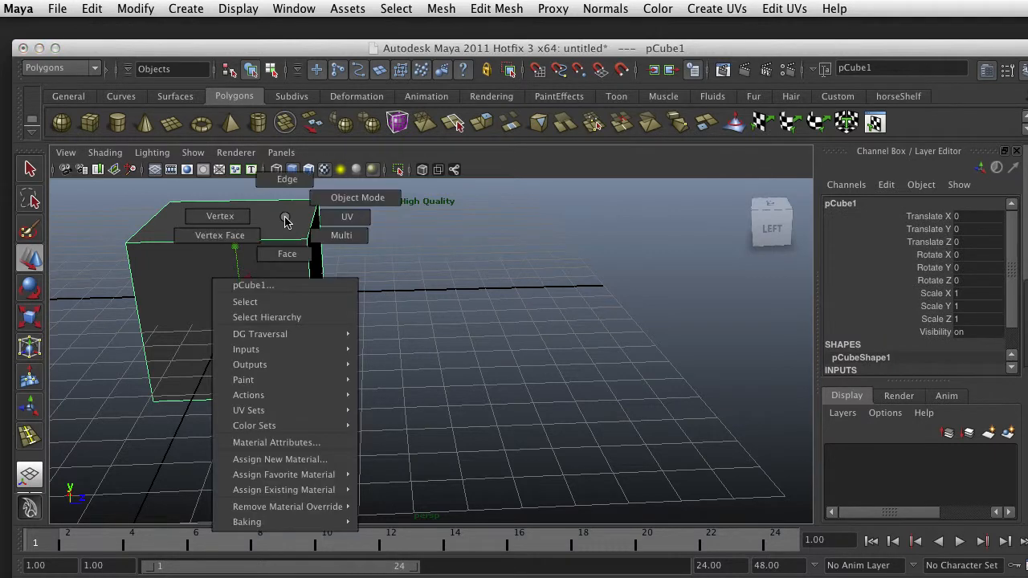
click(312, 460)
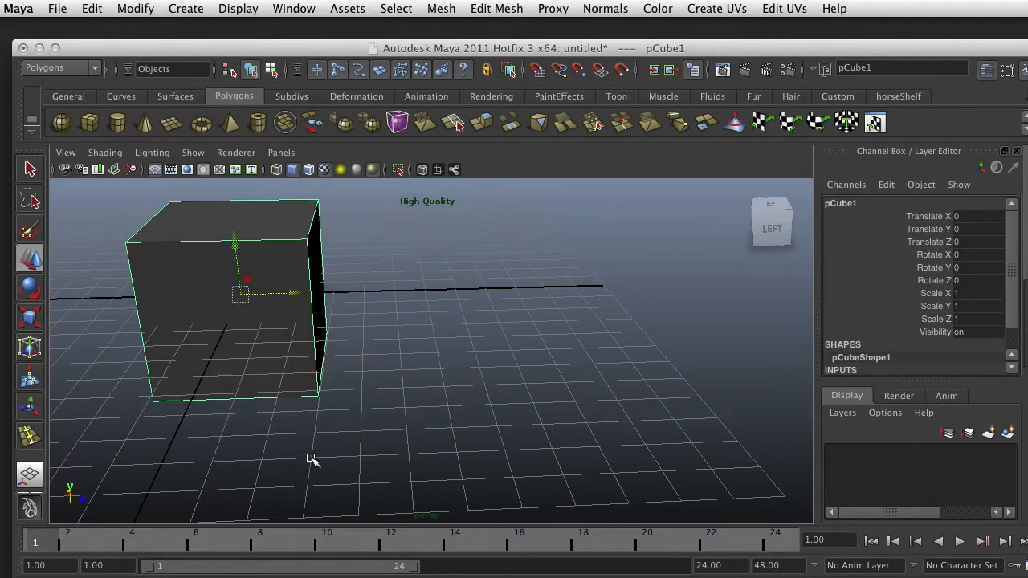
click(482, 113)
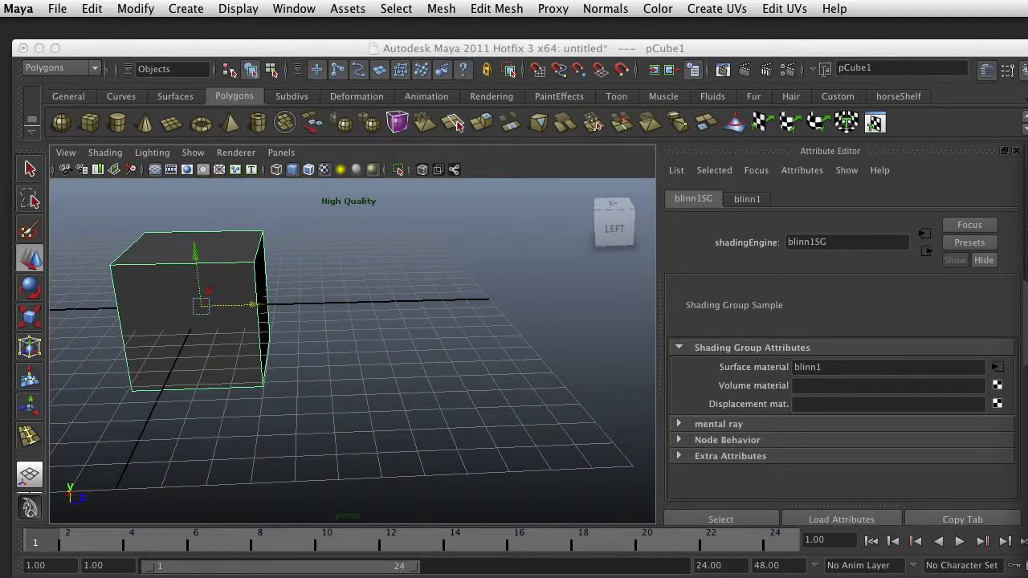
Bring Hypershade into view, centre the blinn1 material in the work area and move the window clear of the material's attributes
drag(1027, 178, 391, 107)
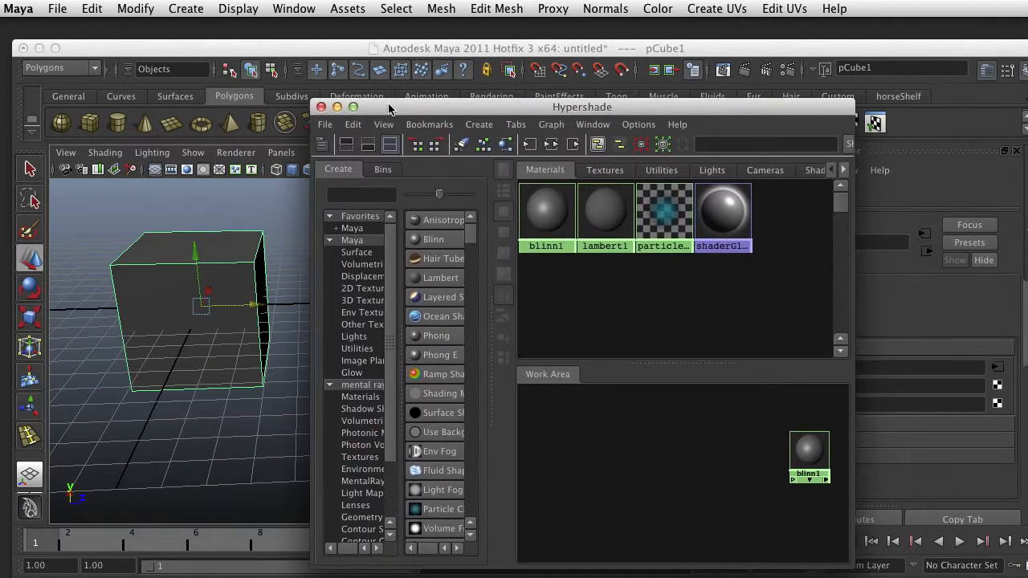
click(547, 218)
middle_drag(547, 211, 565, 227)
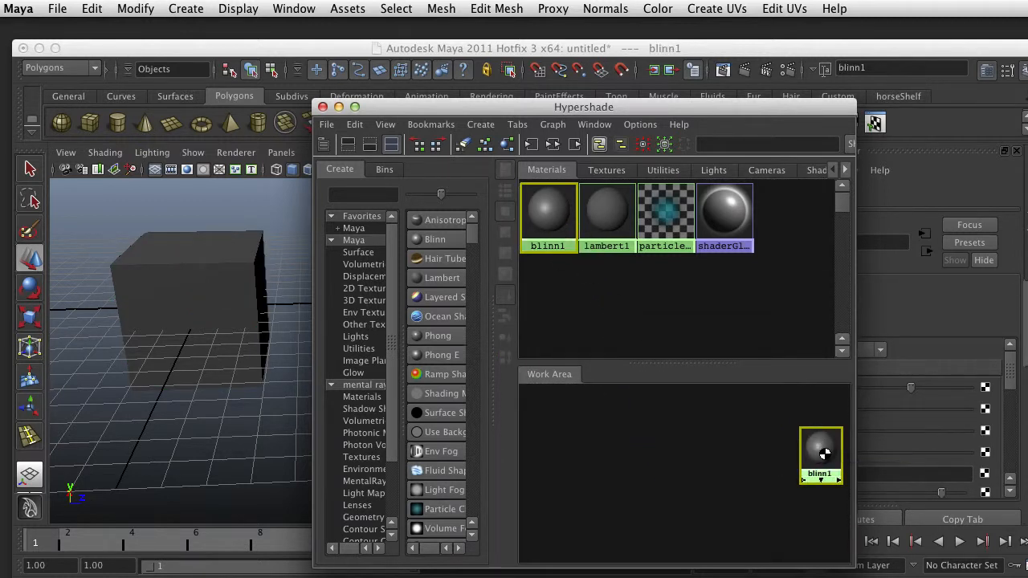
drag(823, 465, 696, 453)
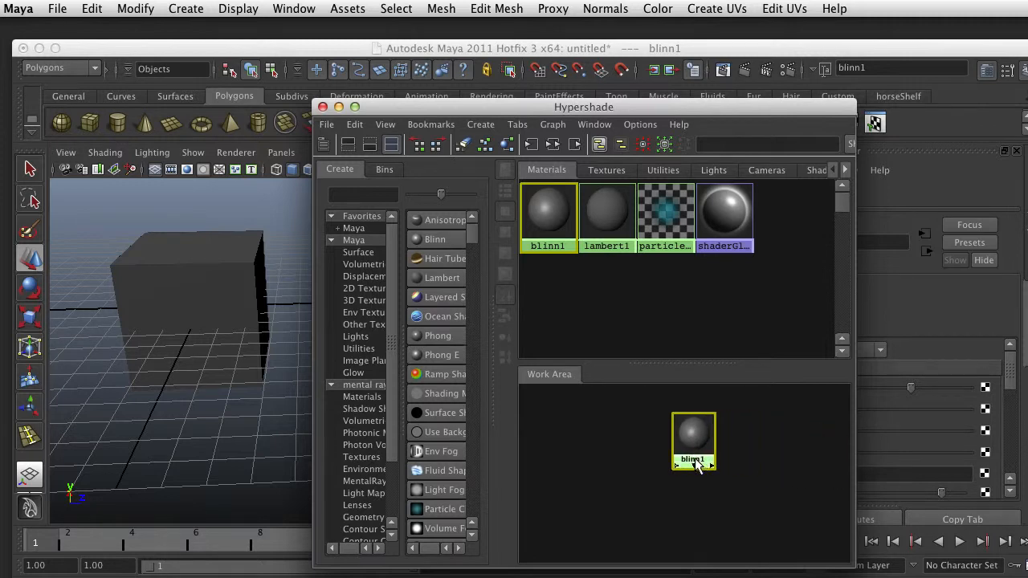
drag(642, 107, 418, 73)
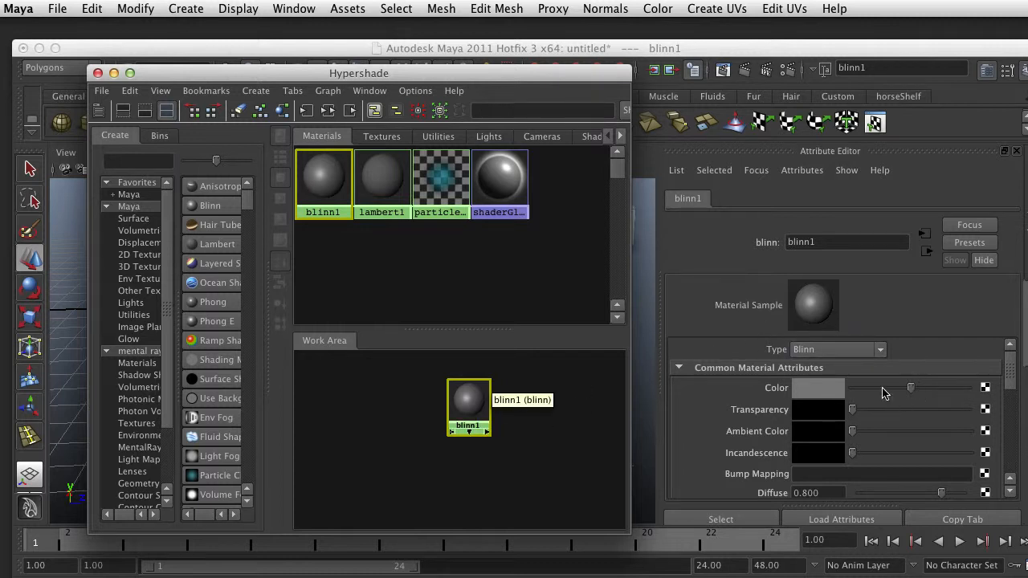
Map a File texture to blinn1's Color and place its place2dTexture node beside the file node in the work area
click(986, 388)
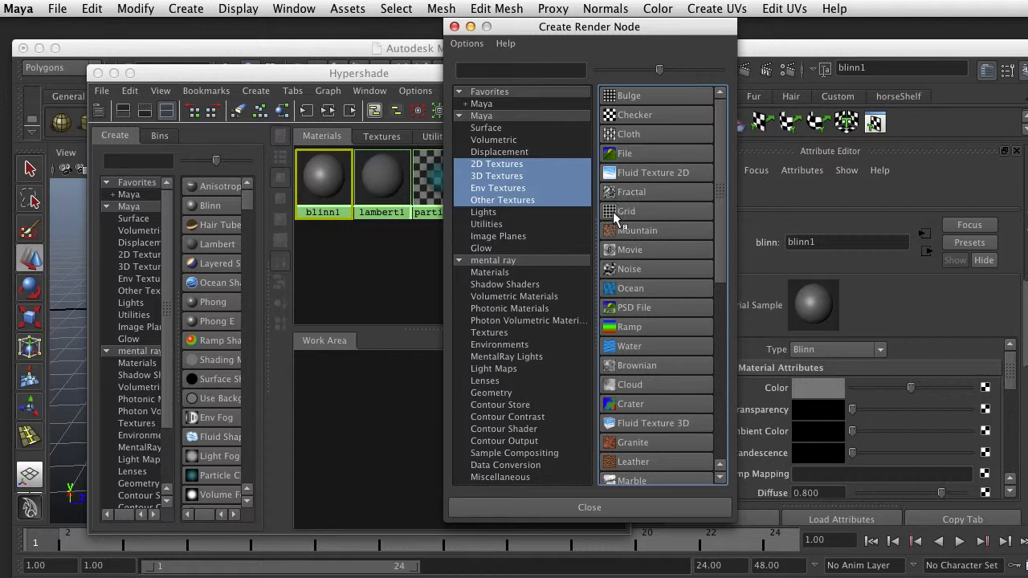
click(614, 153)
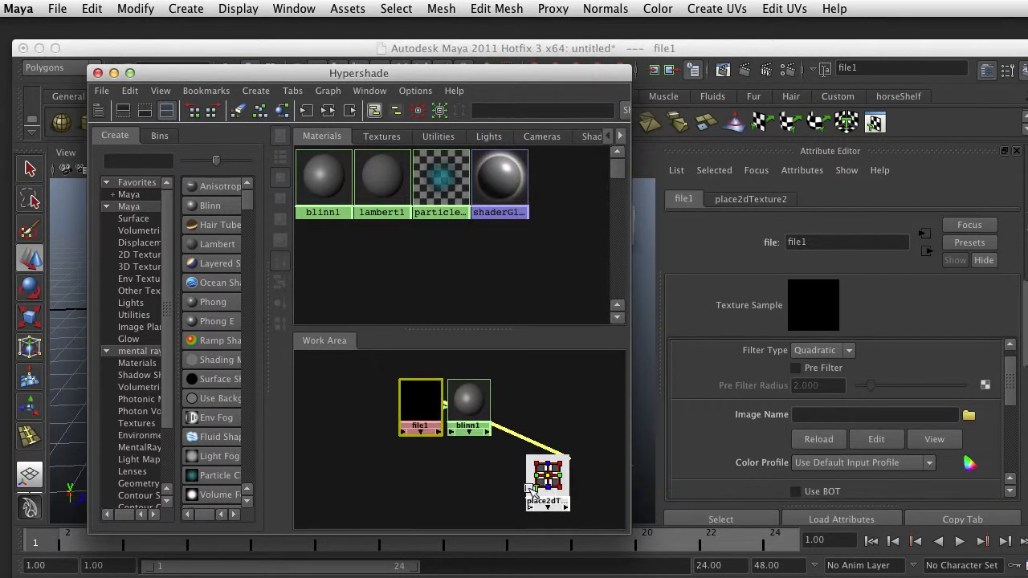
drag(554, 504, 375, 413)
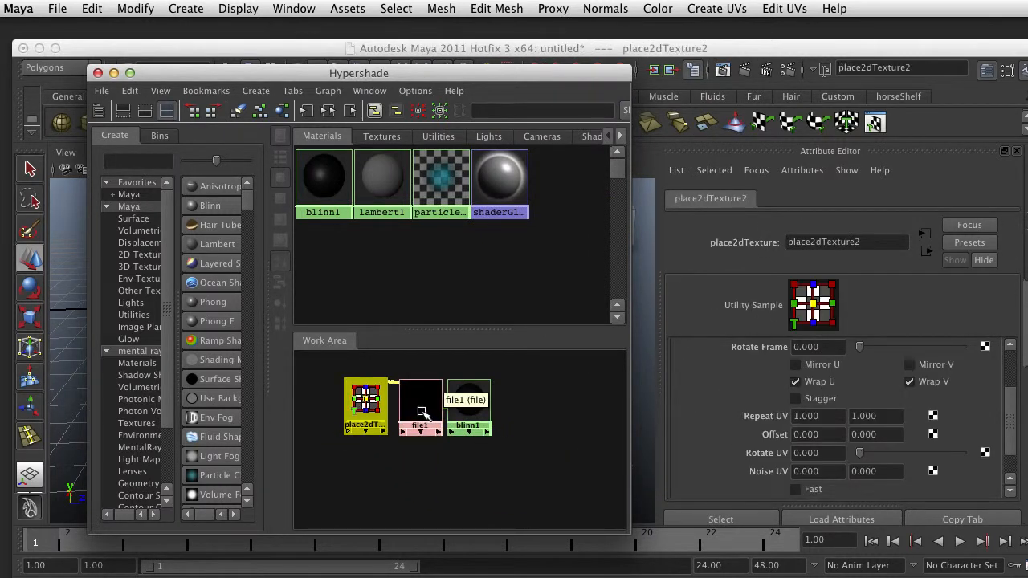
Load cubeTextureTest.jpg from the sourceimages folder as the file texture's image
click(420, 402)
click(972, 416)
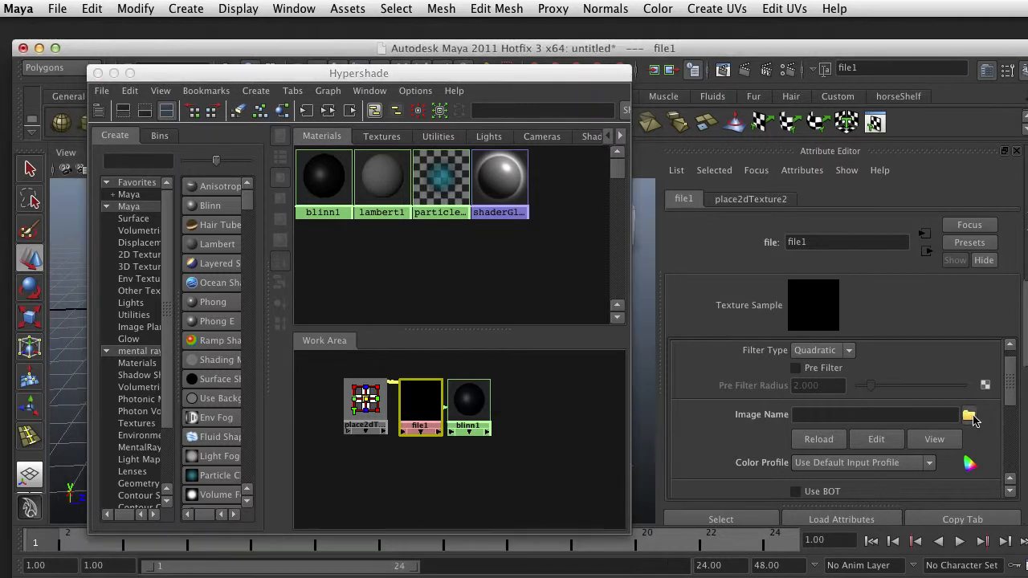
click(285, 133)
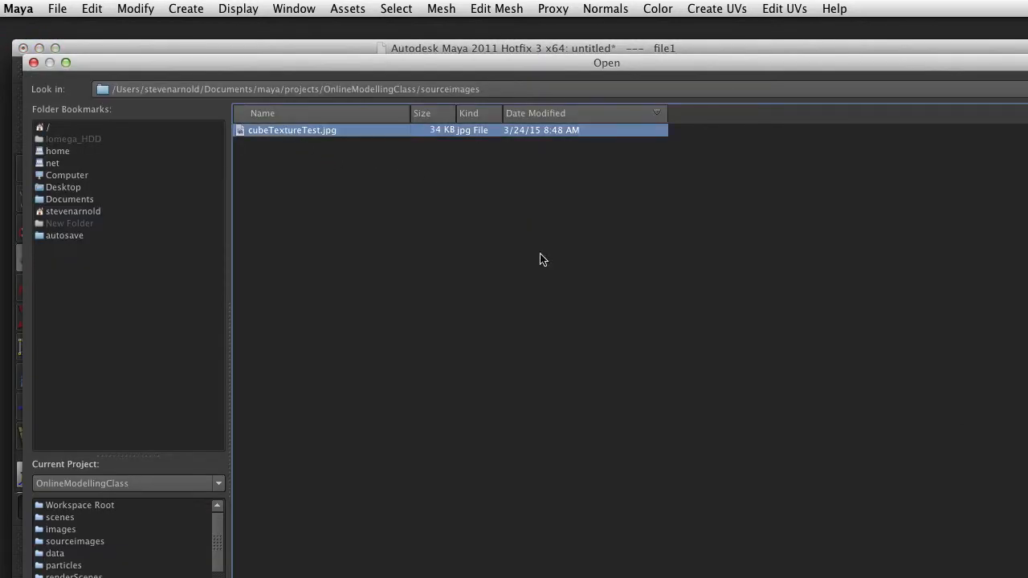
key(Return)
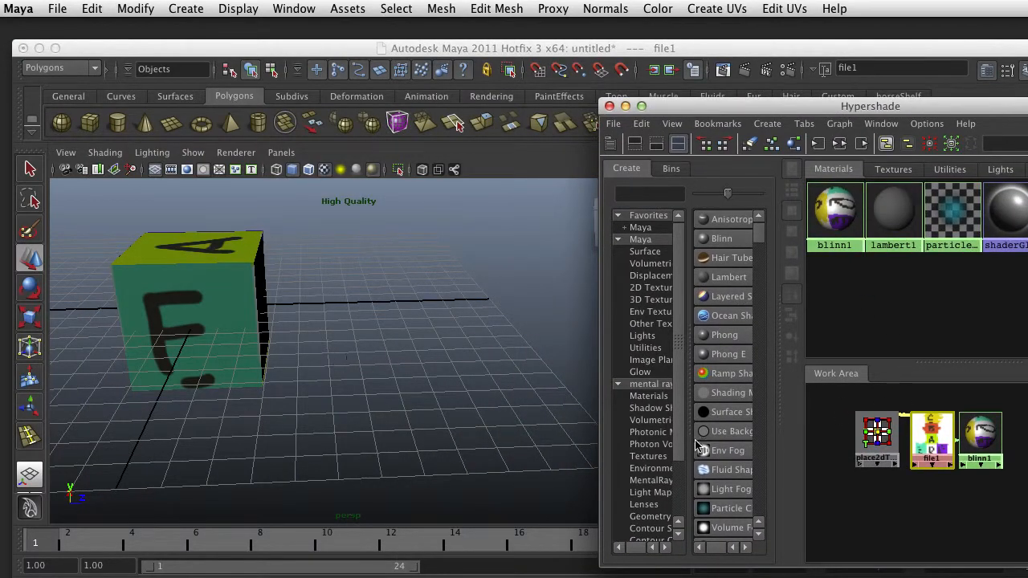
Open the UV Texture Editor for the textured cube and display the texture image behind its UVs
alt+drag(240, 316, 424, 298)
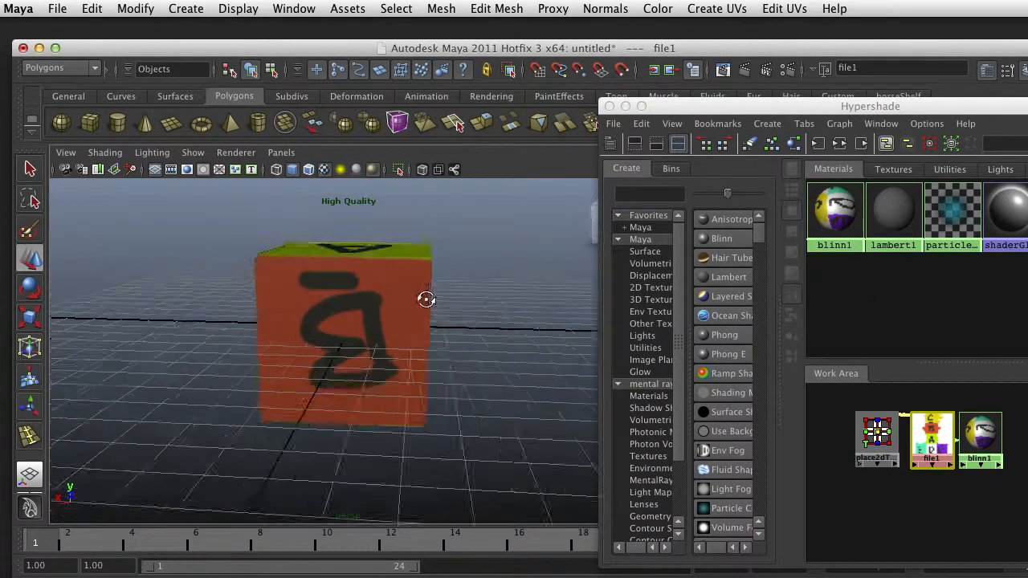
scroll(426, 302, down, 5)
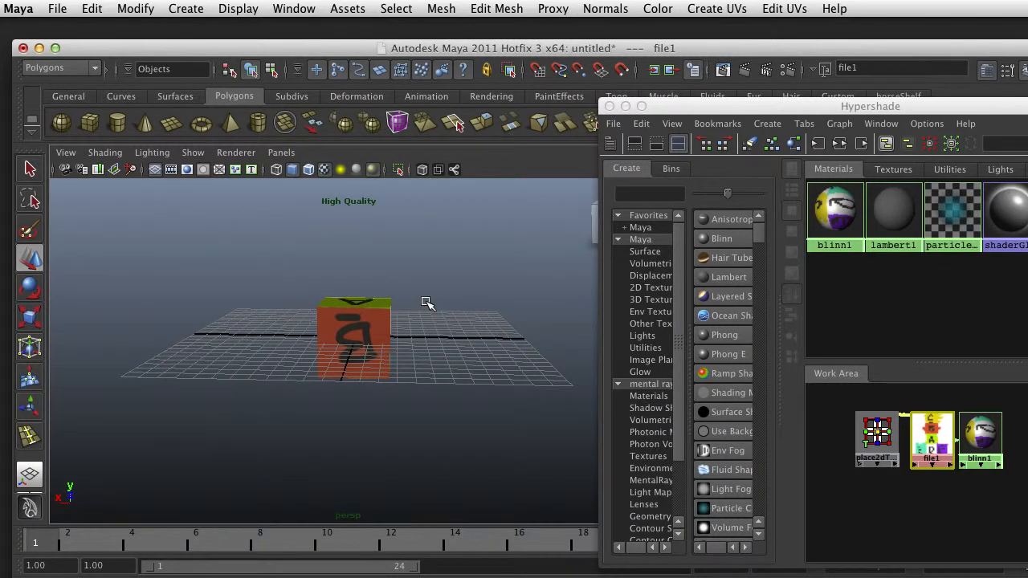
scroll(425, 301, up, 4)
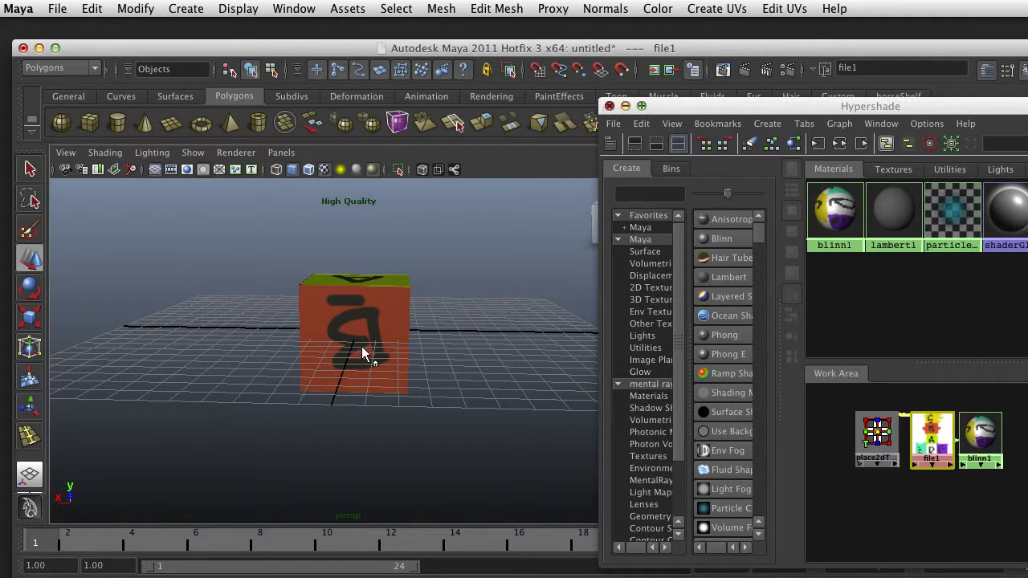
alt+drag(415, 310, 283, 311)
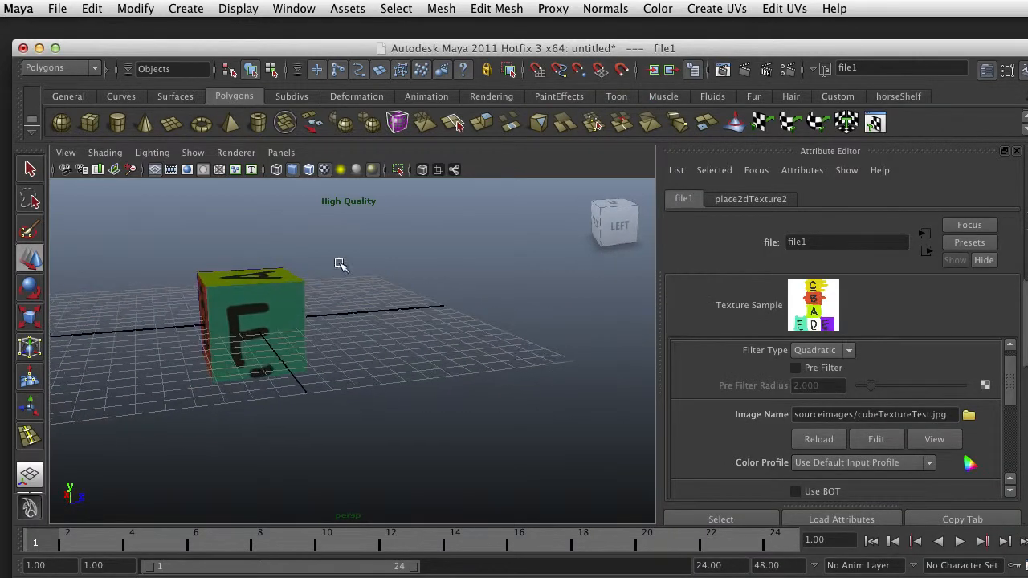
click(204, 11)
mouse_move(252, 12)
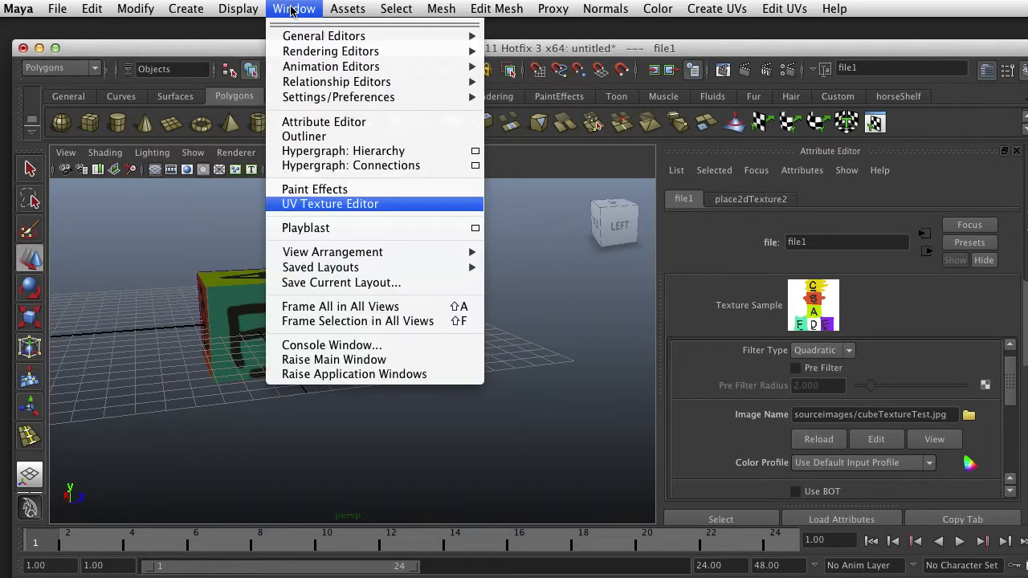
click(305, 203)
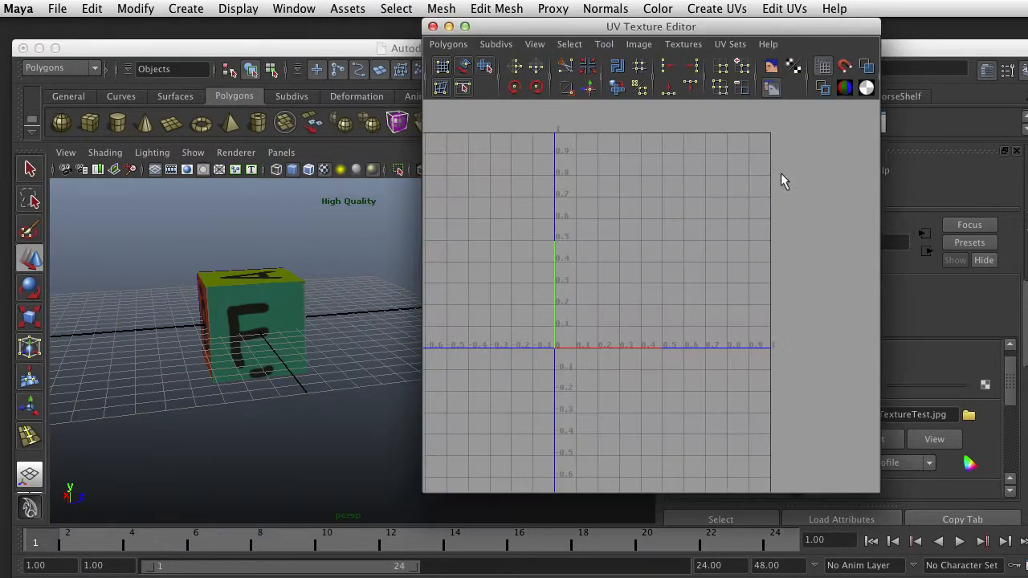
click(293, 286)
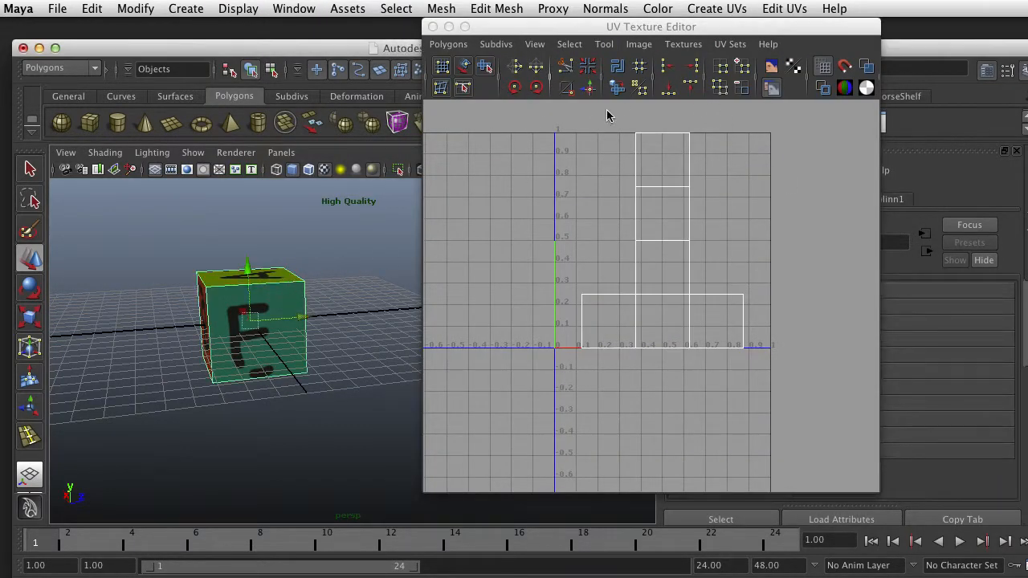
click(771, 68)
Compare the UV layout over the painted letters with the lettered faces on the cube
scroll(683, 224, up, 5)
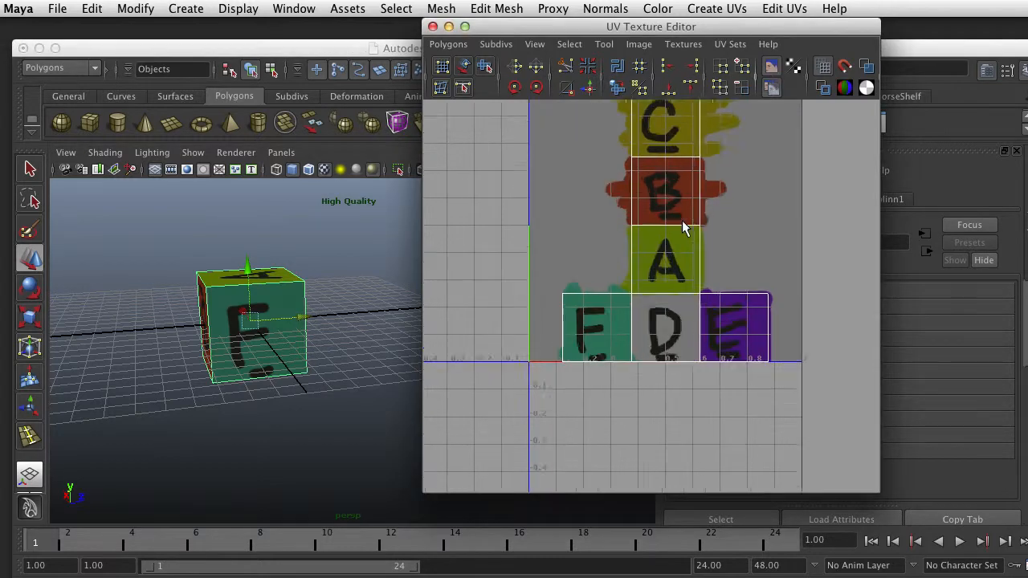
alt+middle_drag(680, 191, 668, 293)
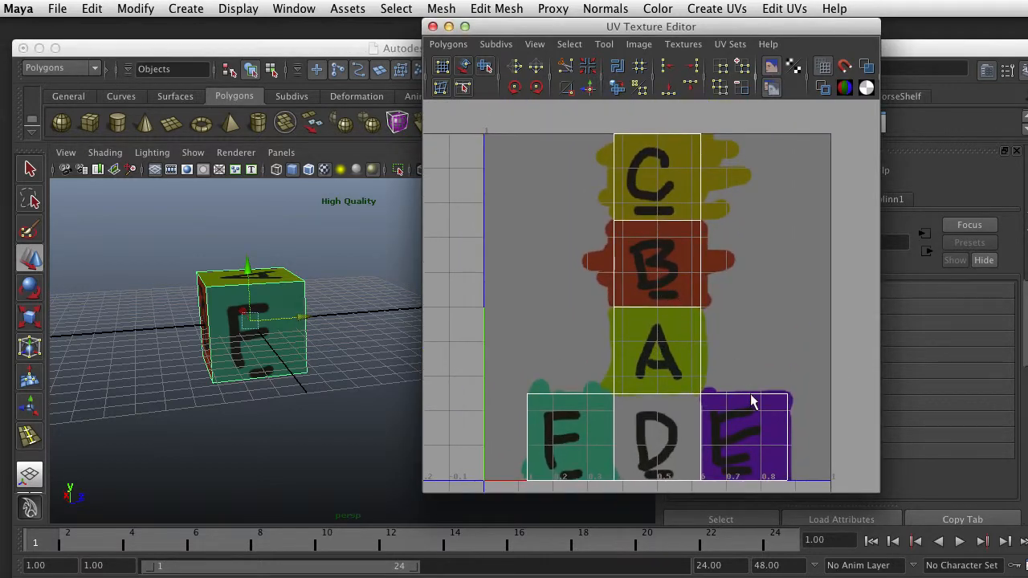
scroll(751, 401, down, 3)
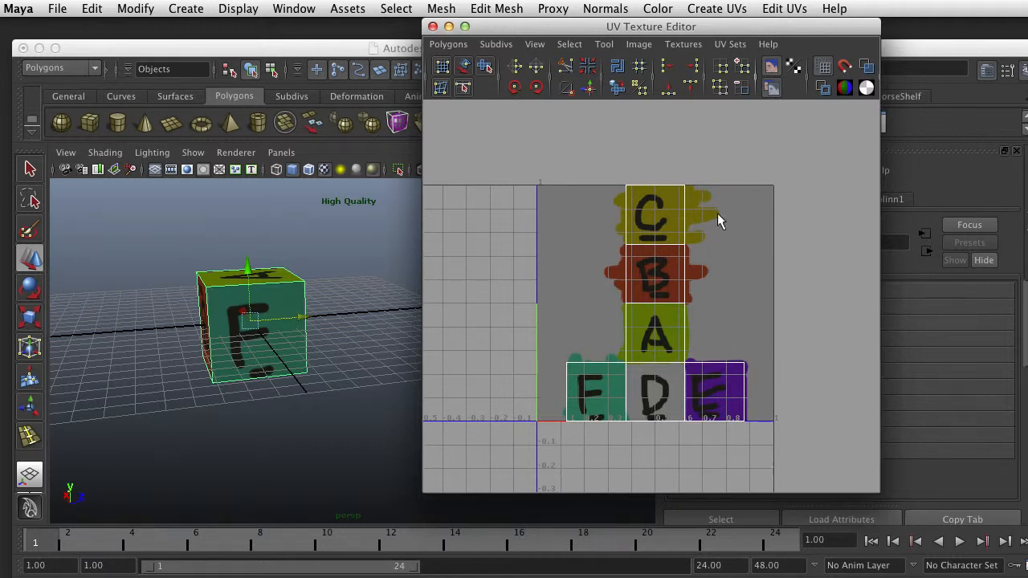
scroll(699, 255, up, 3)
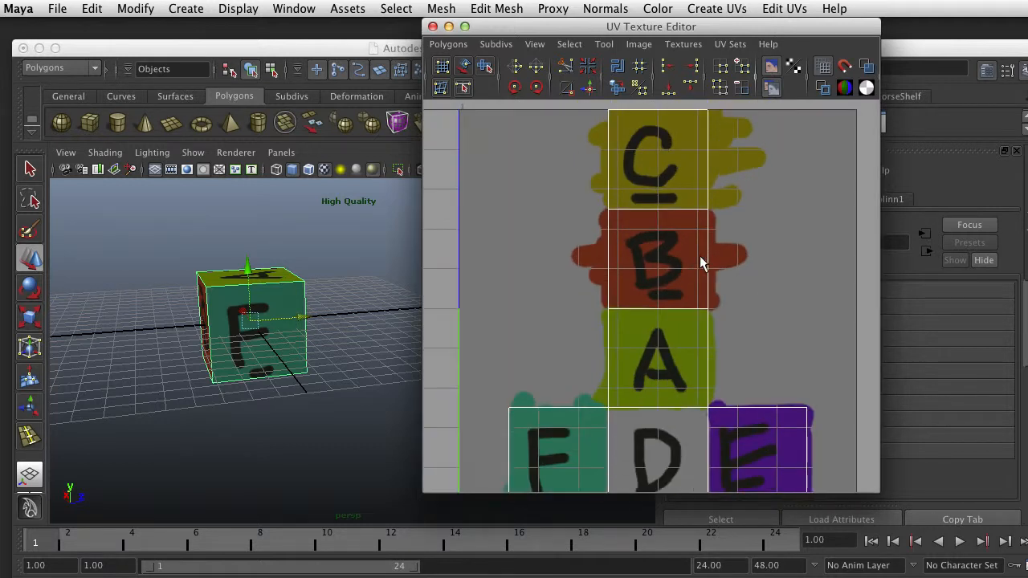
scroll(328, 340, up, 5)
scroll(313, 353, down, 4)
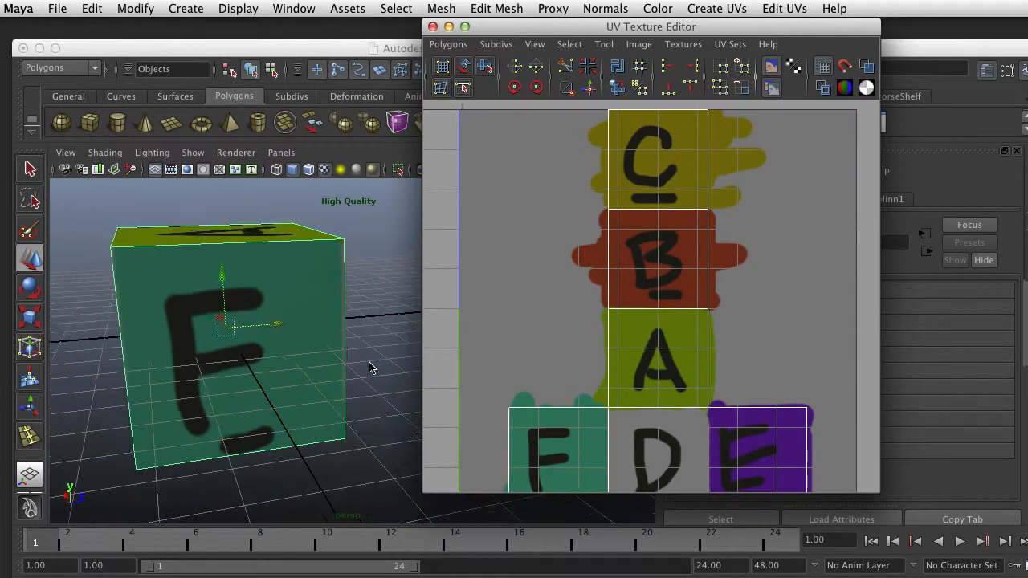
alt+drag(372, 369, 316, 374)
scroll(633, 301, down, 1)
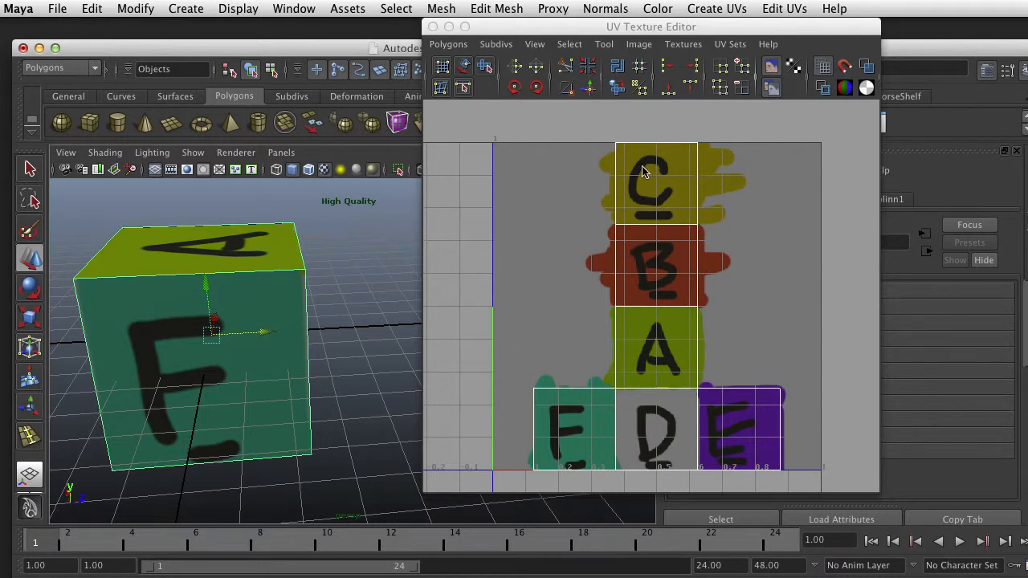
Switch to UV selection and select the upper-left corner UV of the C square in the layout
right_drag(617, 156, 677, 152)
drag(644, 117, 593, 157)
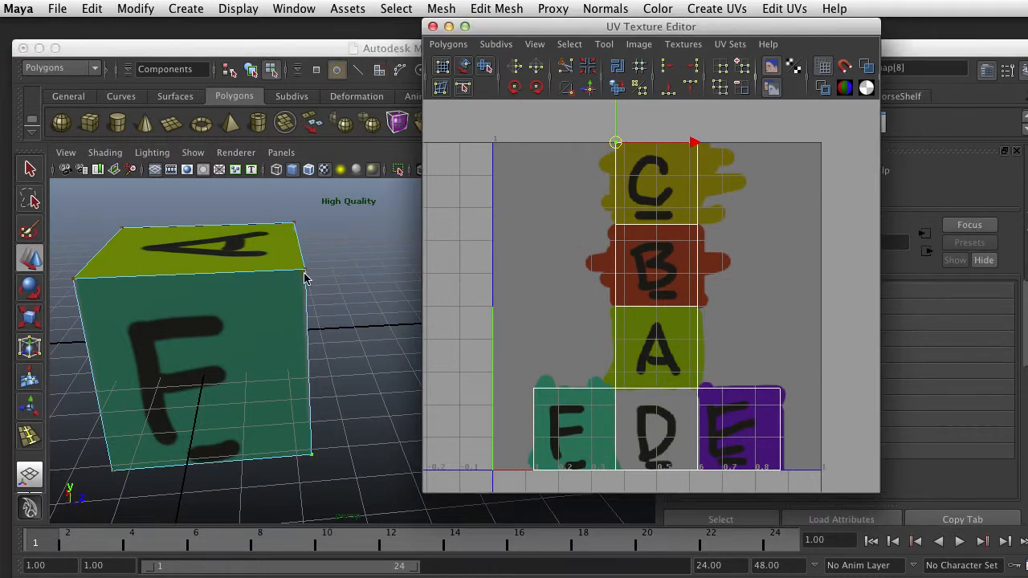
right_click(616, 149)
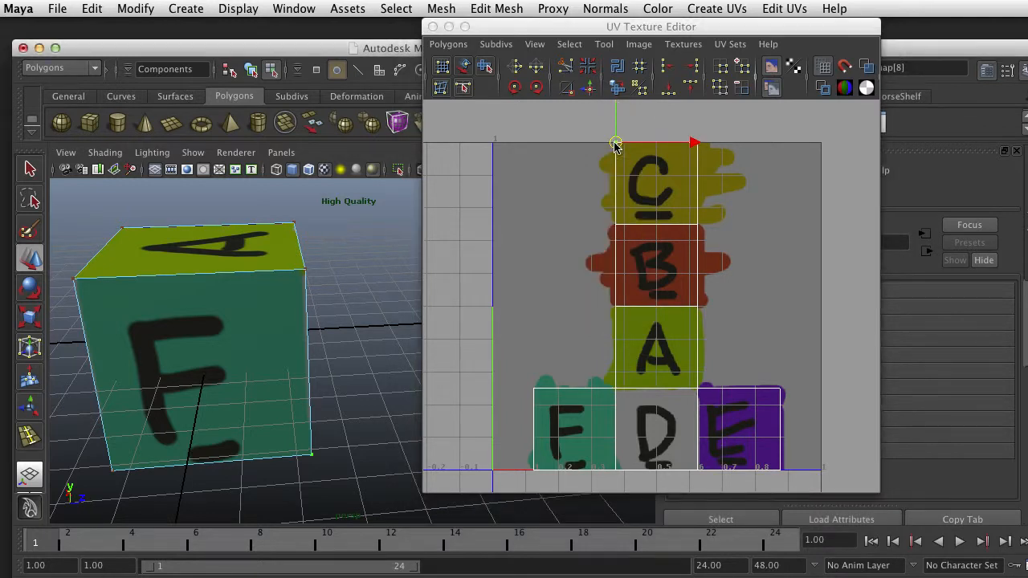
Select the corner UVs of the cube's C face one after another to trace where each lies in the UV layout
alt+drag(240, 324, 358, 436)
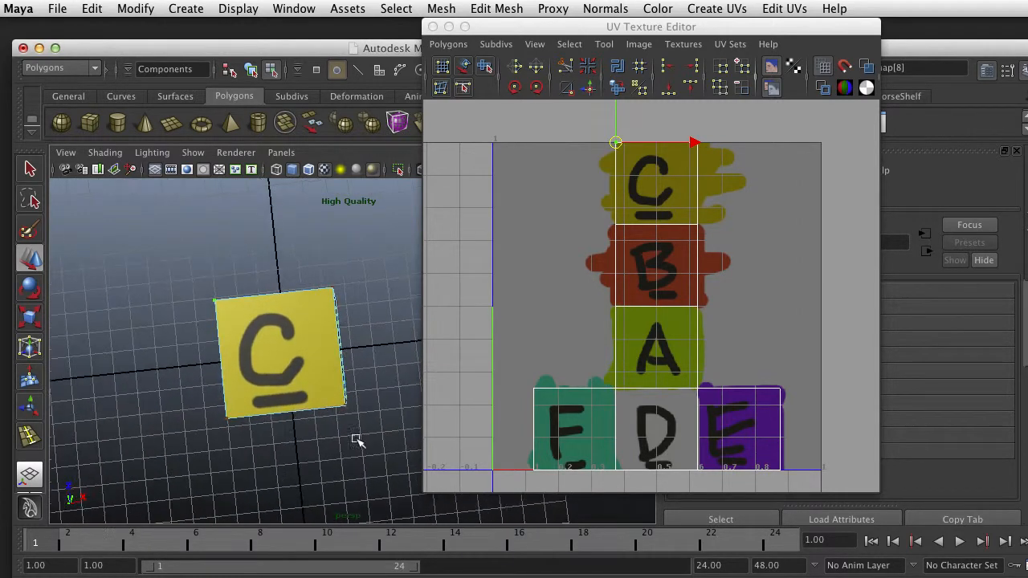
click(332, 287)
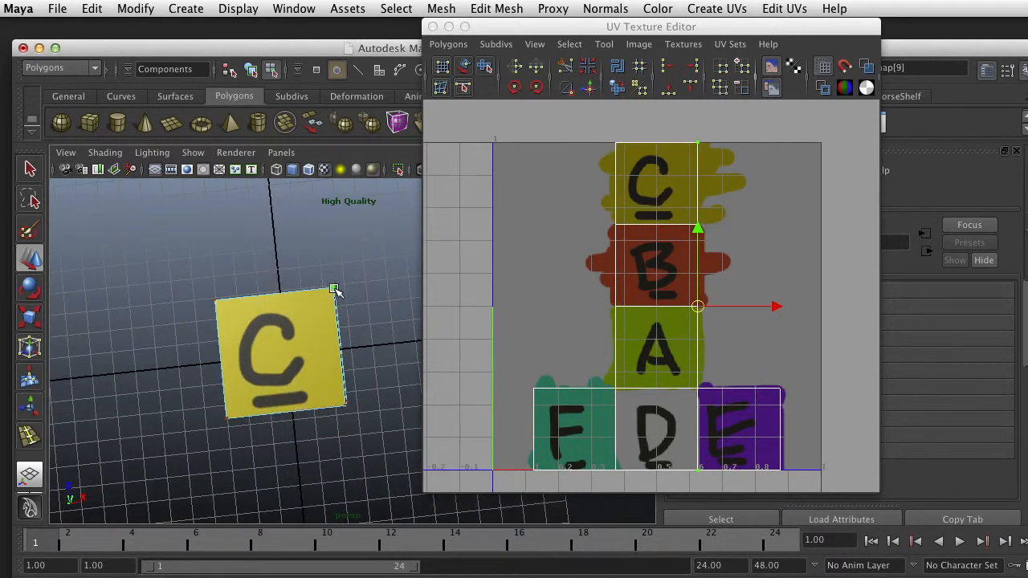
shift+click(346, 408)
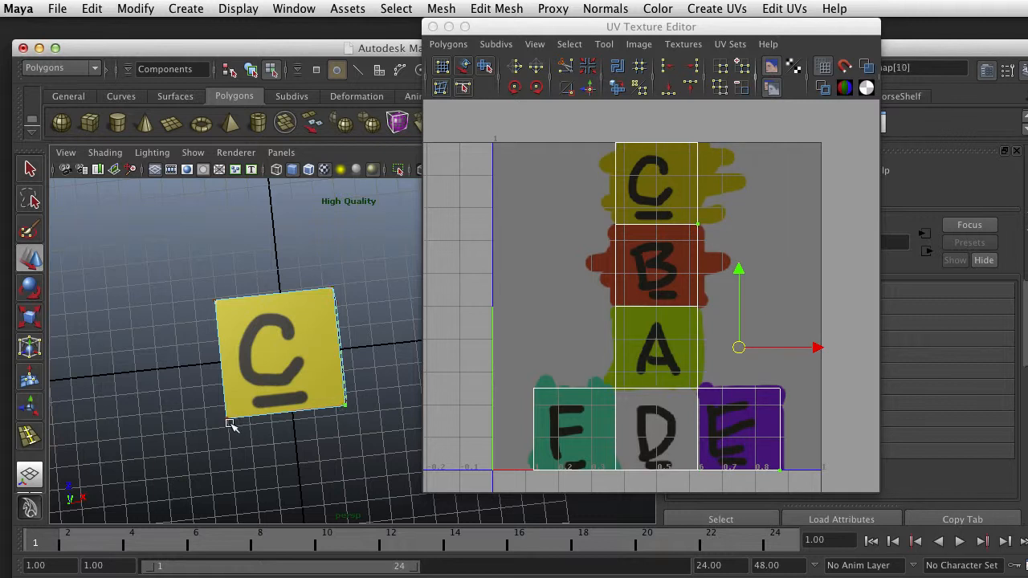
shift+click(226, 419)
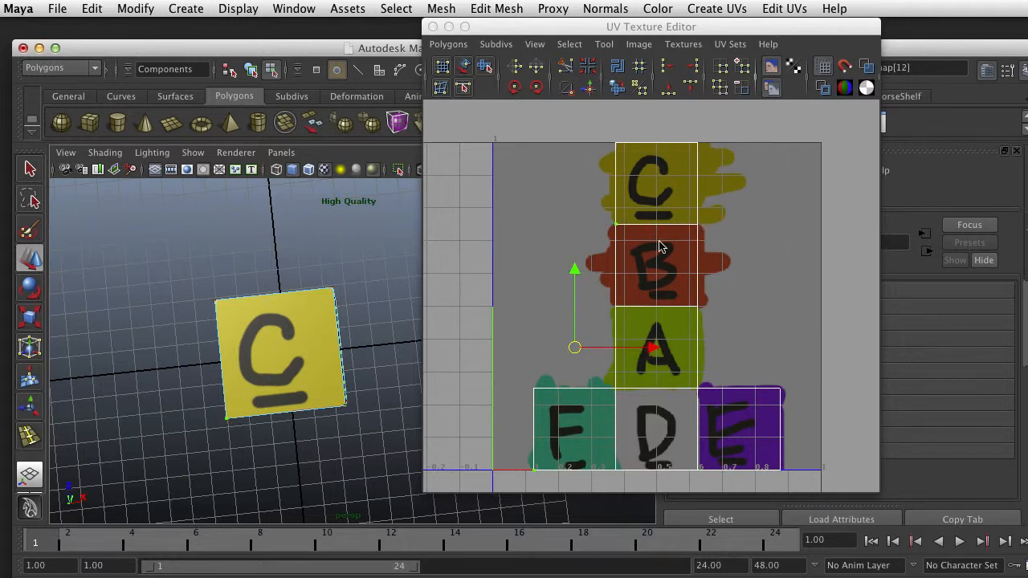
click(335, 291)
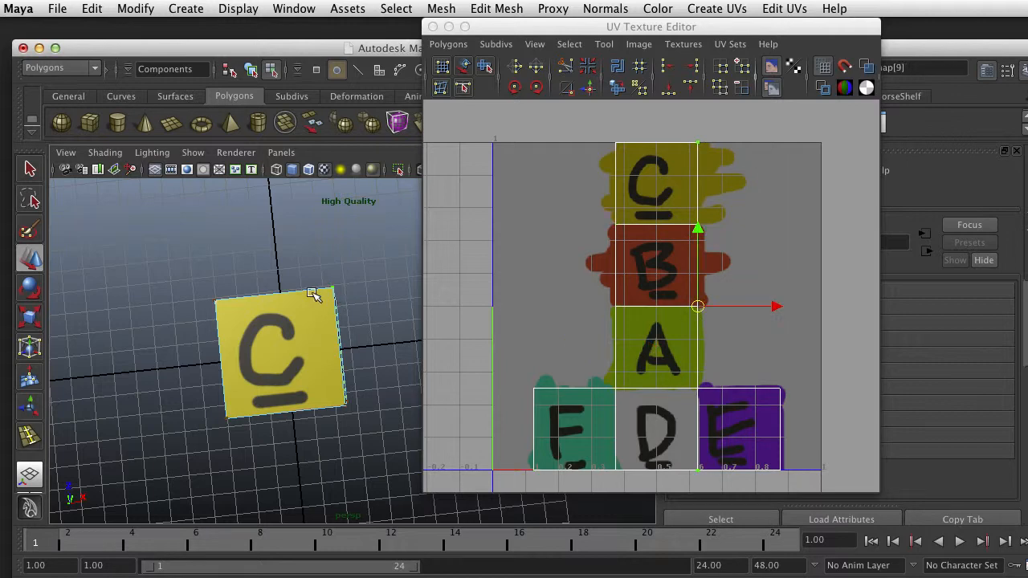
shift+click(219, 299)
shift+click(227, 418)
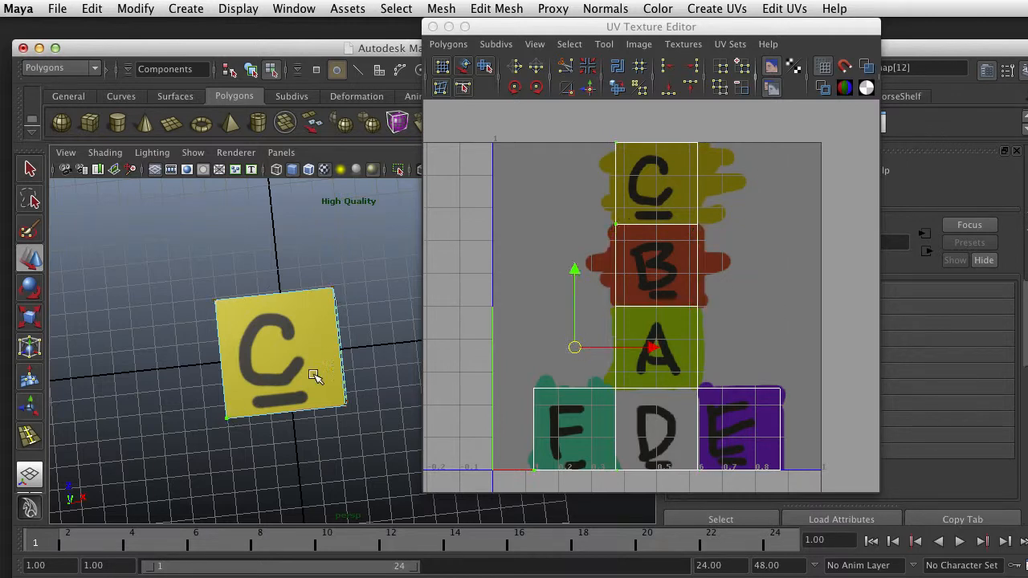
Select the lower-right corner UV of the C square, where it borders the B square, in the UV layout
scroll(328, 355, up, 4)
alt+middle_drag(306, 355, 319, 341)
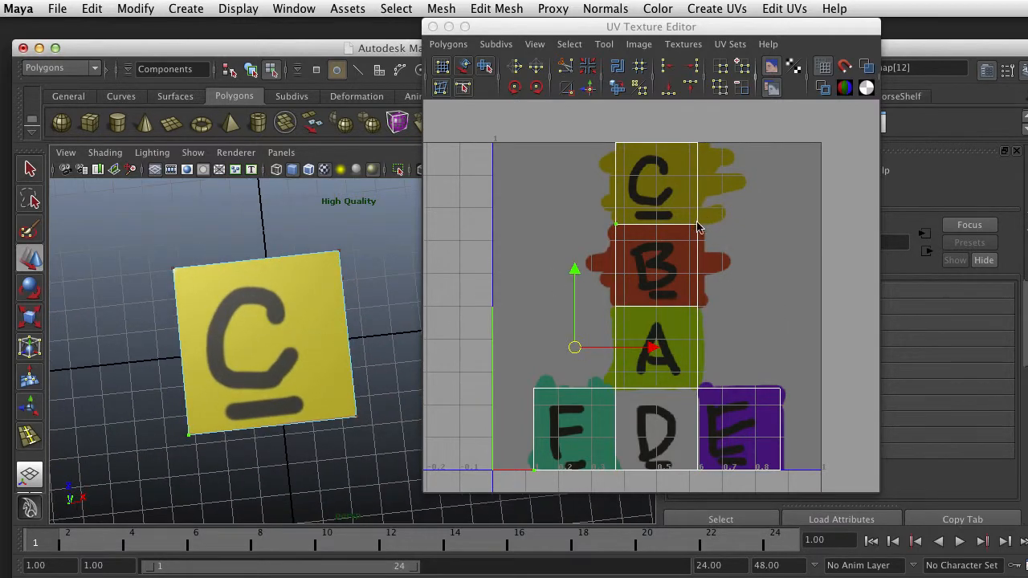
right_drag(698, 224, 725, 222)
click(655, 244)
click(697, 233)
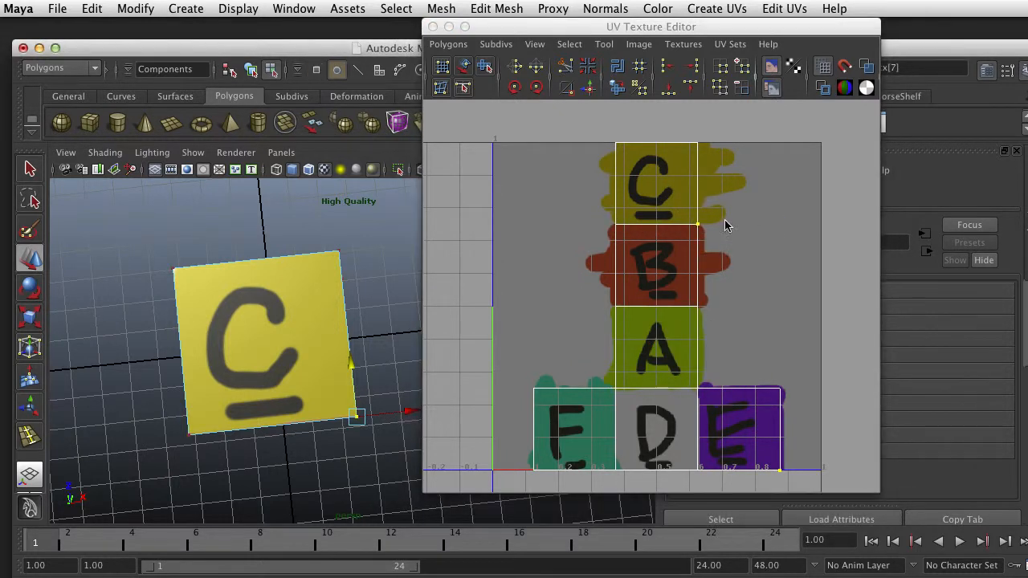
click(697, 226)
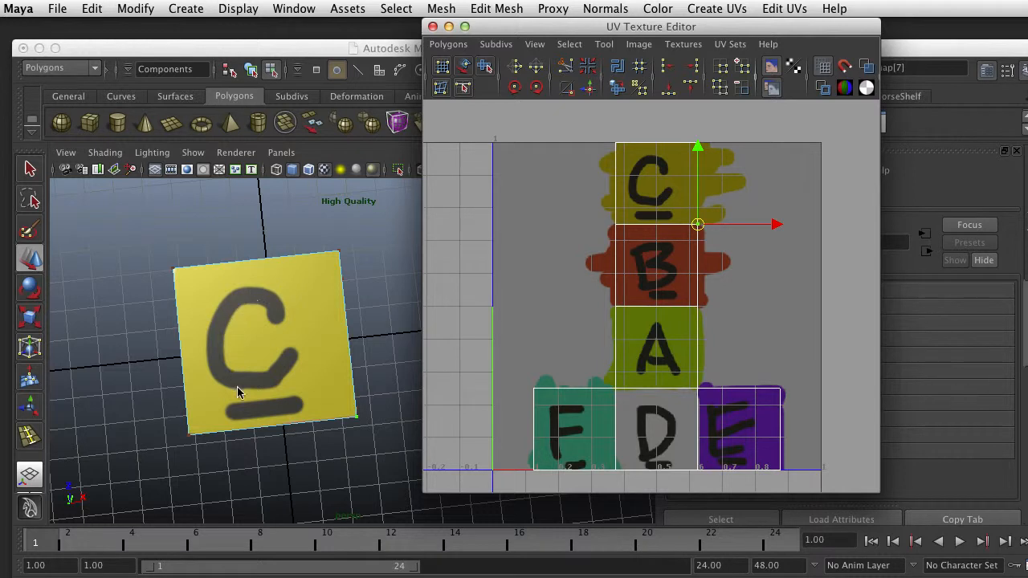
Move the selected corner UV straight down to about halfway along the B square and view the cube's C face
drag(697, 149, 707, 187)
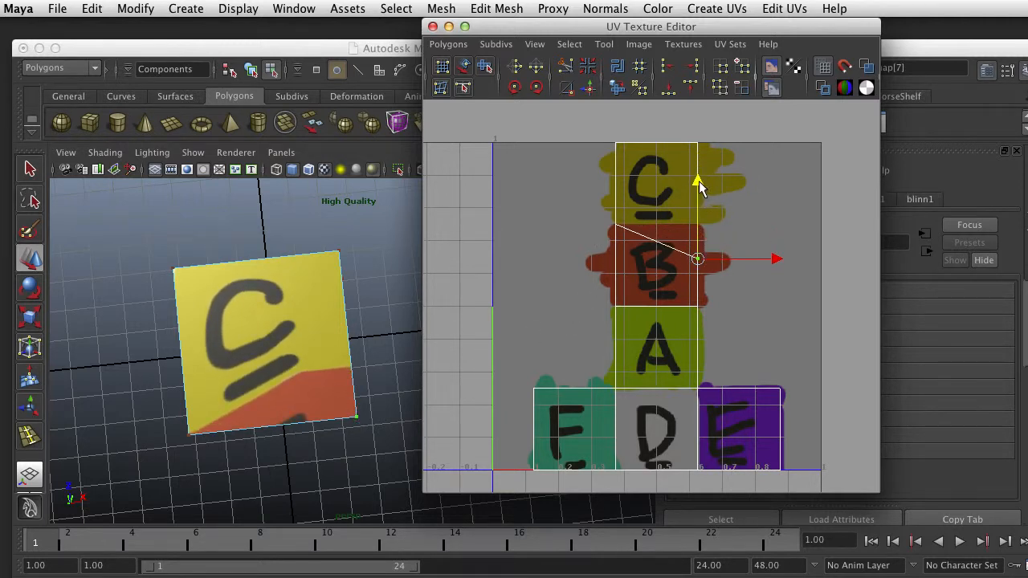
mouse_move(700, 186)
mouse_down()
mouse_move(697, 204)
mouse_move(704, 182)
mouse_move(705, 194)
mouse_up()
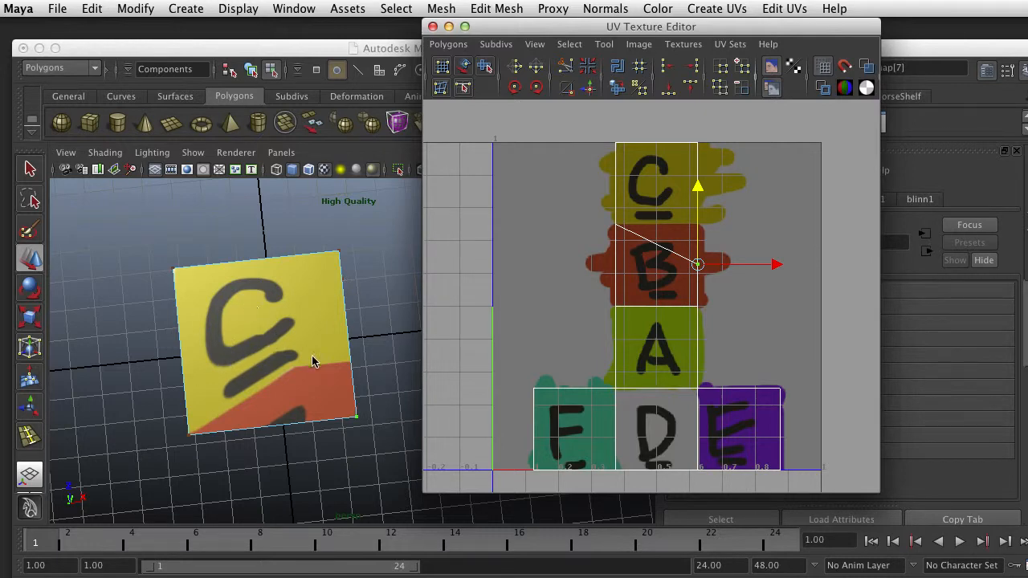
alt+drag(313, 361, 275, 322)
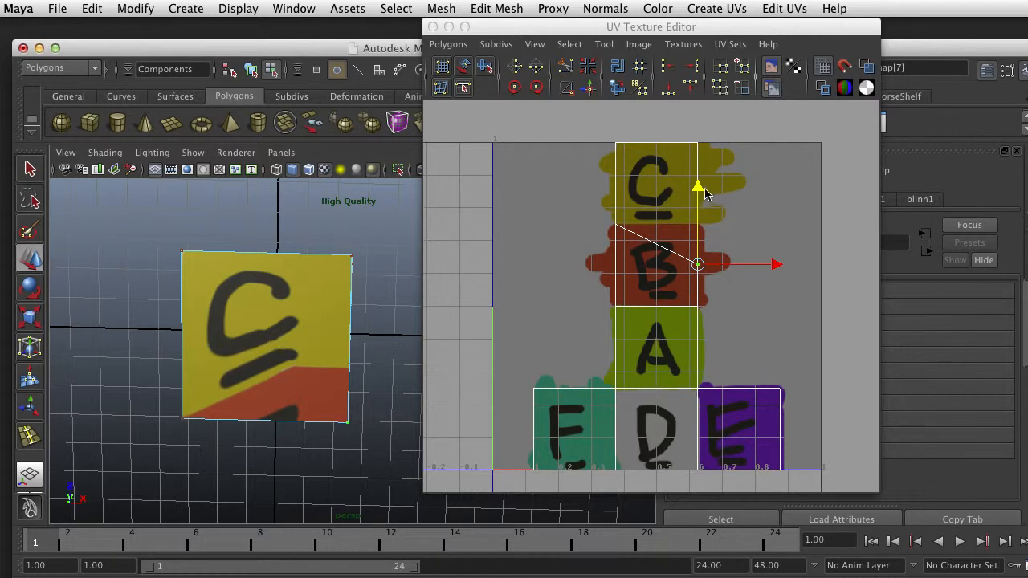
Try the corner UV at several heights up along the C square's edge, ending with an undo of the last move
drag(698, 190, 723, 100)
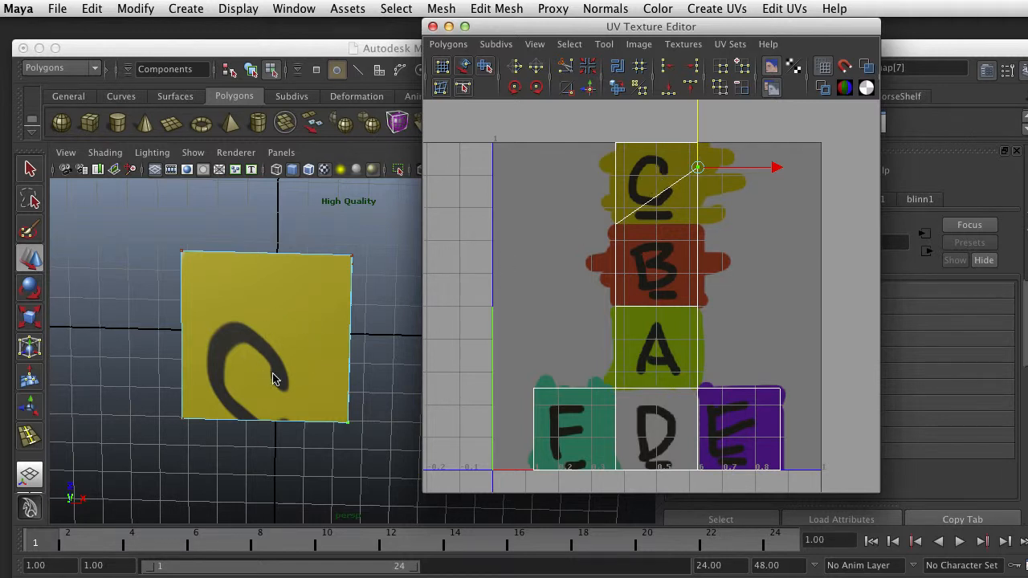
drag(695, 119, 700, 166)
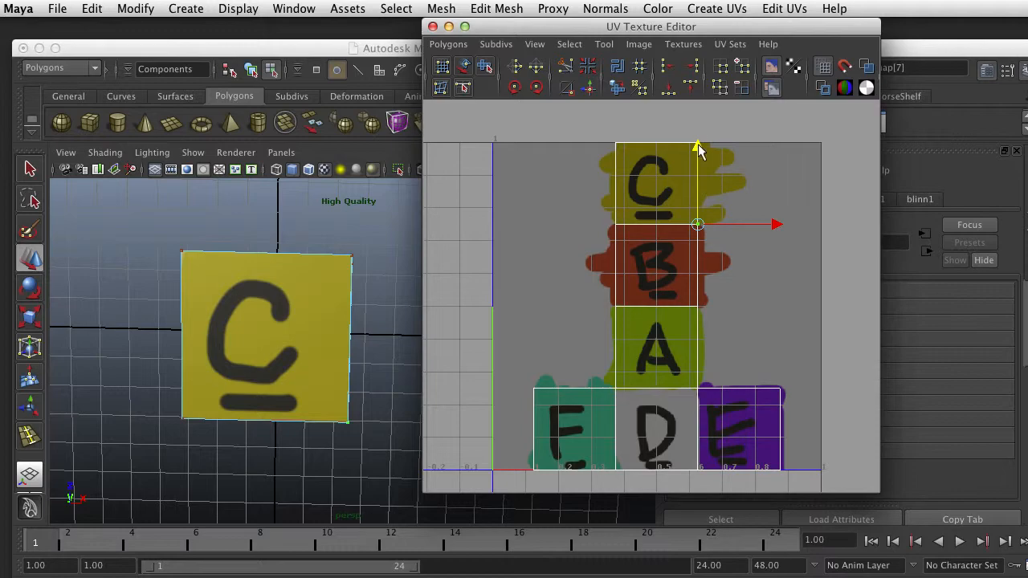
drag(699, 147, 698, 104)
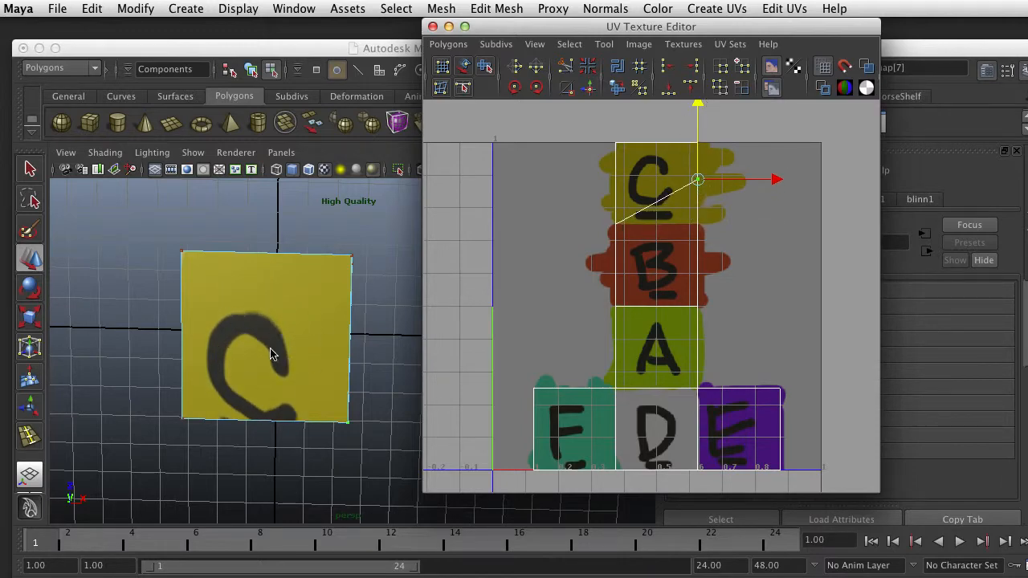
alt+drag(273, 367, 300, 475)
key(ctrl+z)
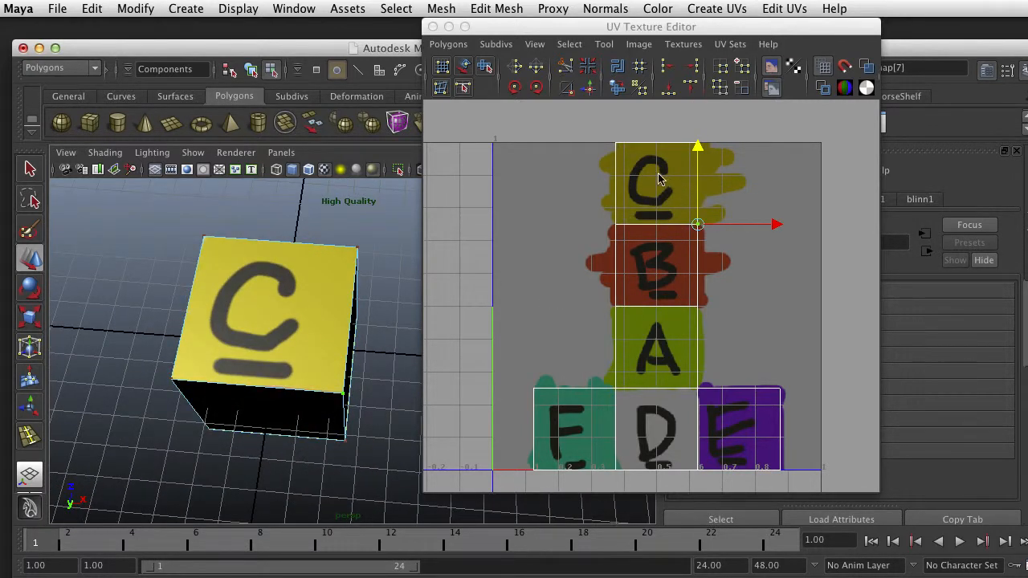
Select the edge shared by the C and B squares and cut the UVs along it
right_drag(652, 231, 649, 186)
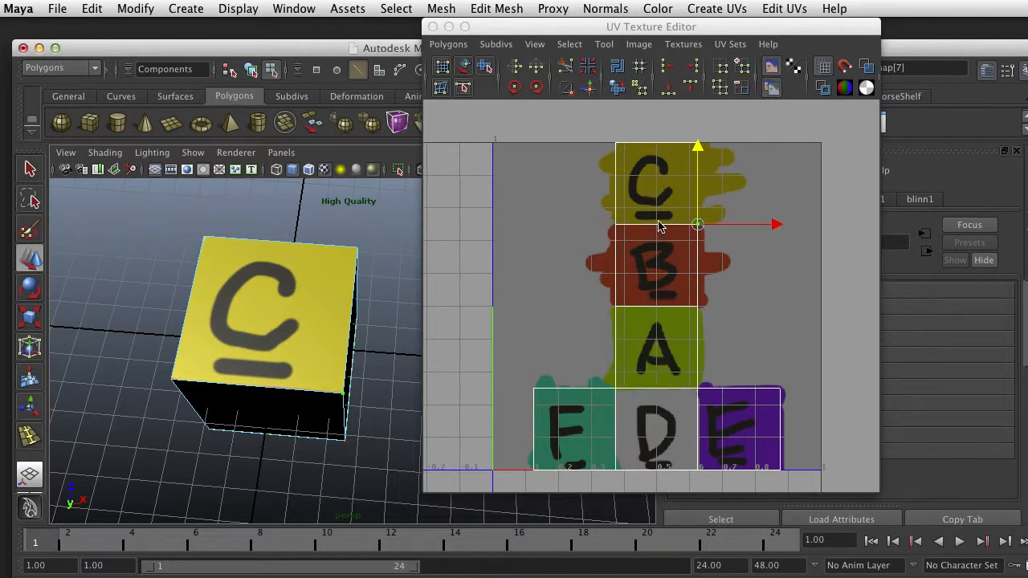
click(658, 225)
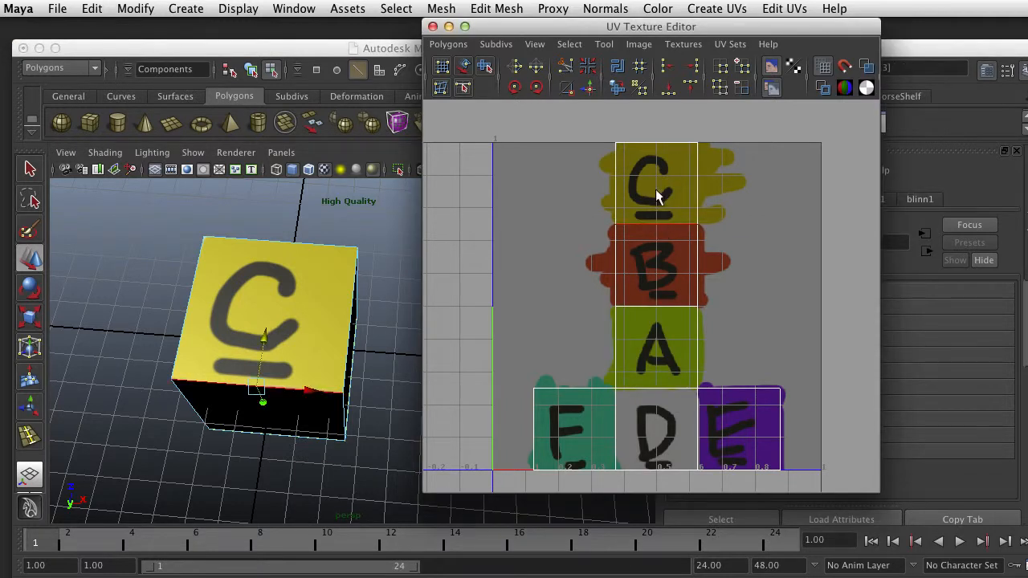
click(567, 68)
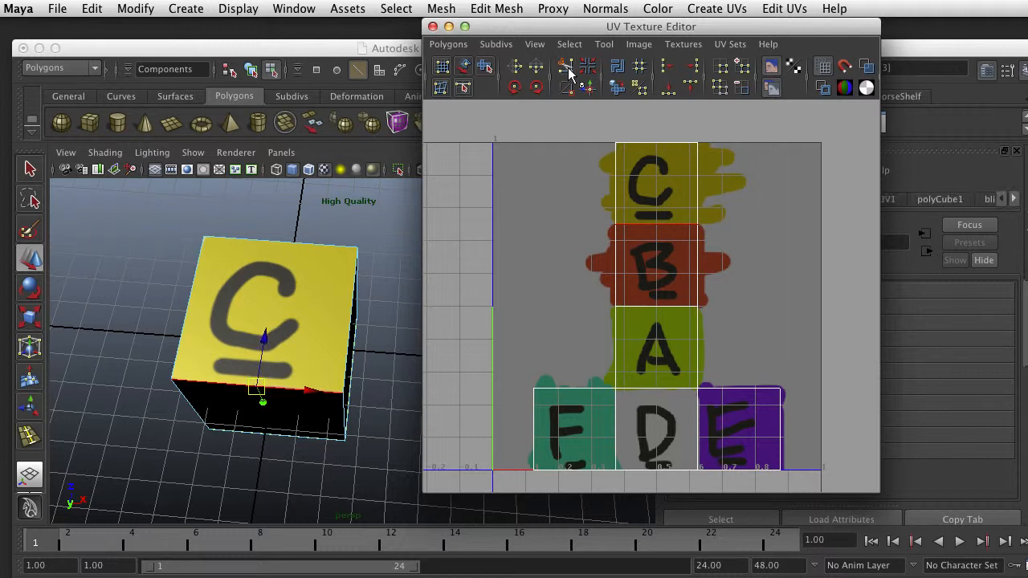
Select the UVs of the C square and move them slightly up and to the right, away from the B square
click(463, 67)
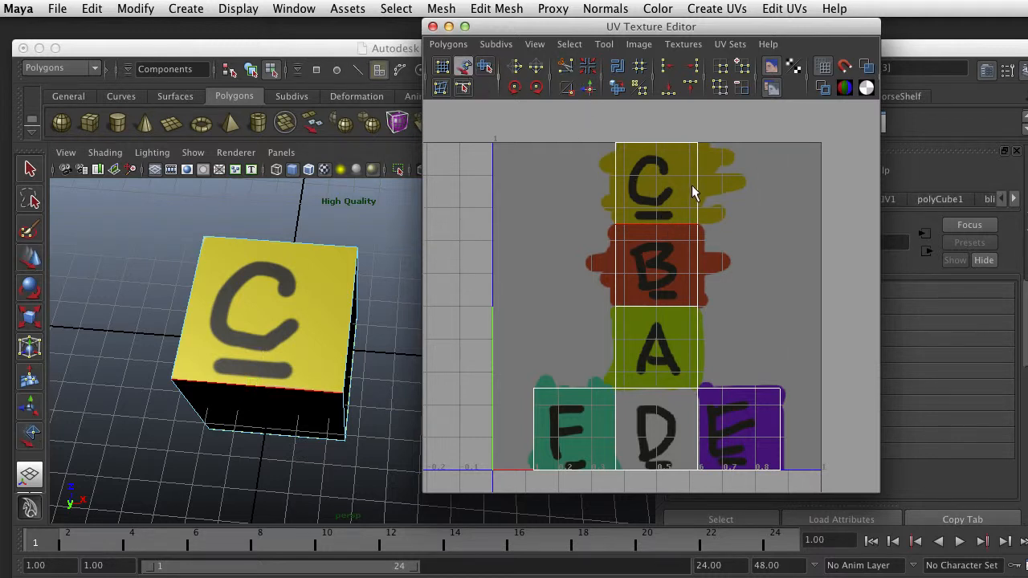
click(662, 185)
drag(654, 183, 666, 177)
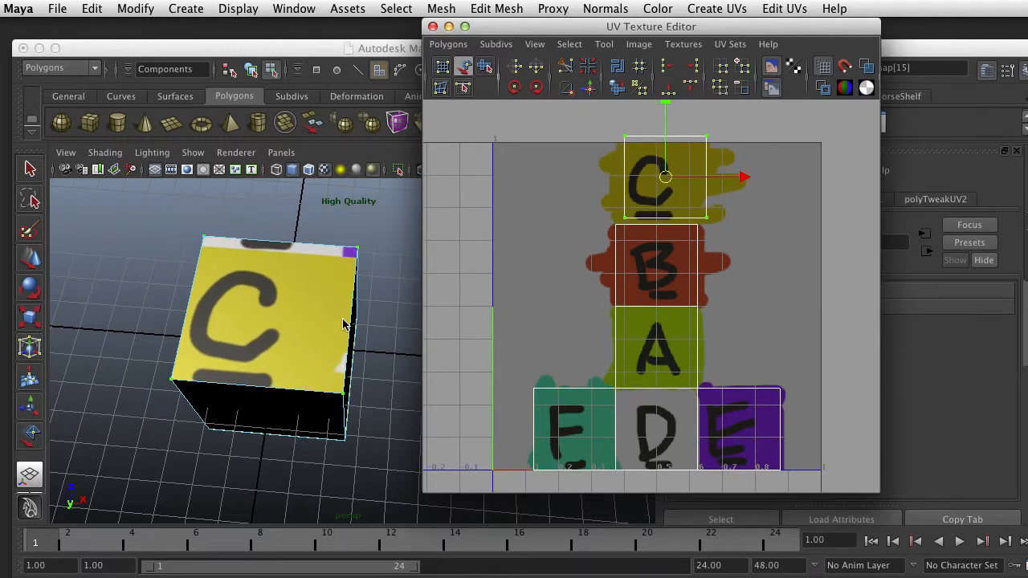
Cycle the viewport through wireframe, shaded and textured display, and nudge the C shell back toward its painted square
key(4)
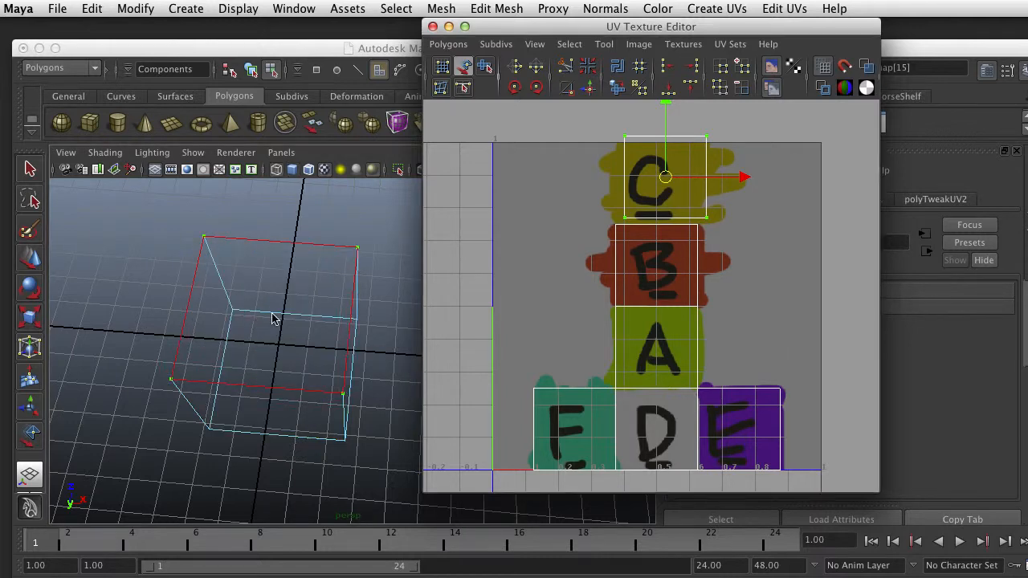
key(5)
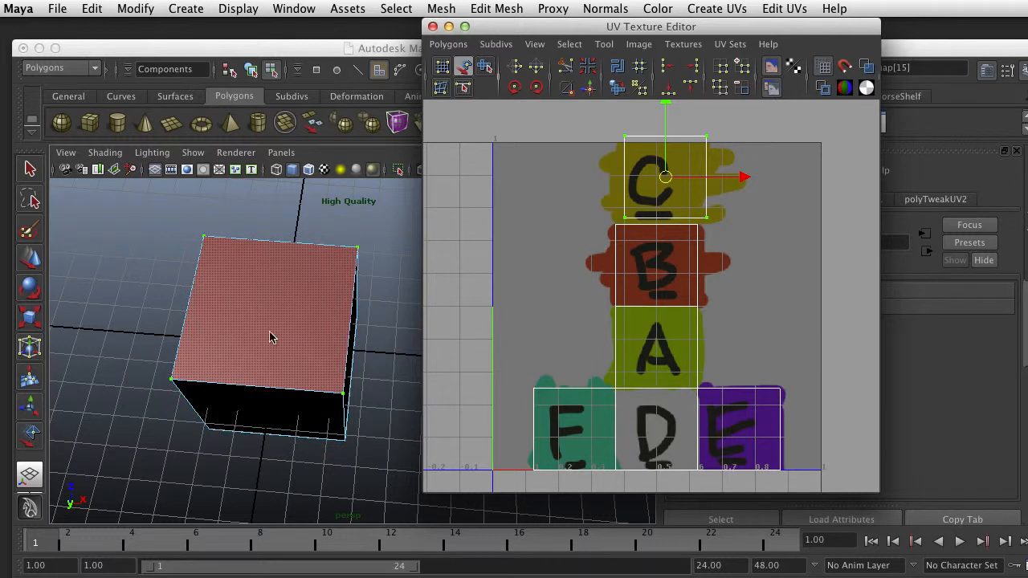
key(6)
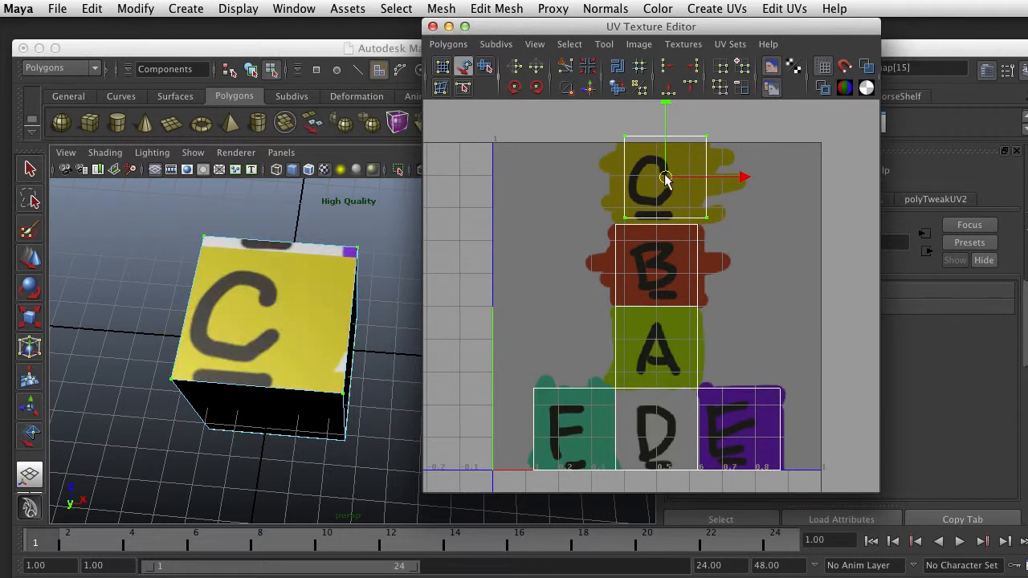
mouse_move(665, 179)
mouse_down()
mouse_move(624, 257)
mouse_move(658, 404)
mouse_move(739, 429)
mouse_move(742, 243)
mouse_move(661, 183)
mouse_up()
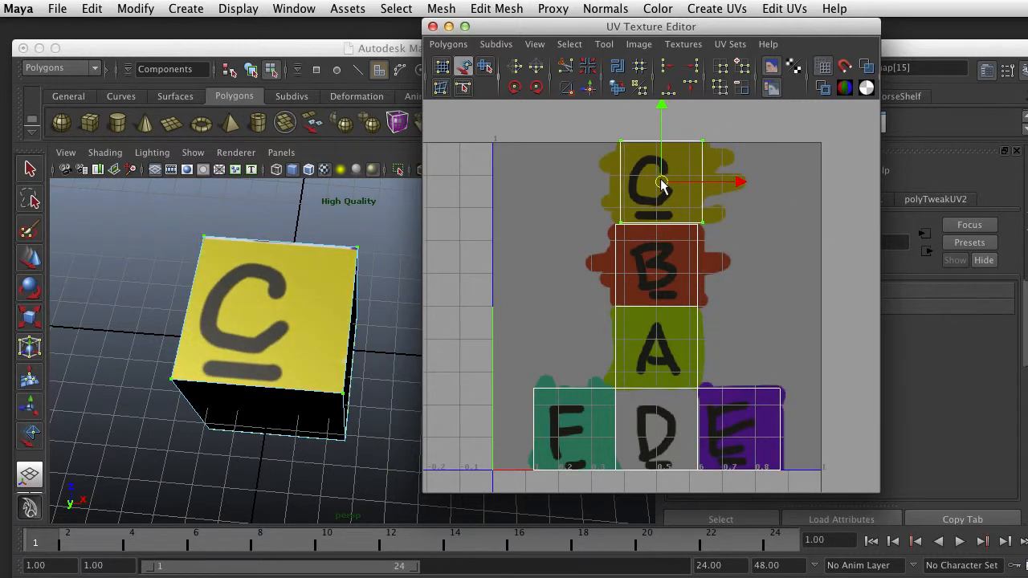
Rotate the C shell's UVs clockwise by 180 degrees in total
click(536, 88)
click(536, 88)
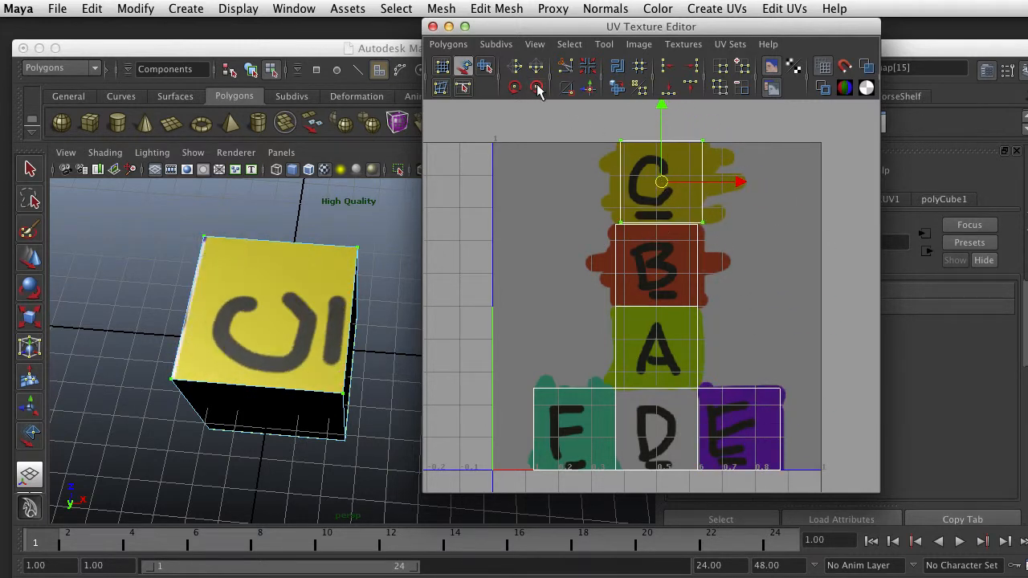
click(537, 88)
click(536, 87)
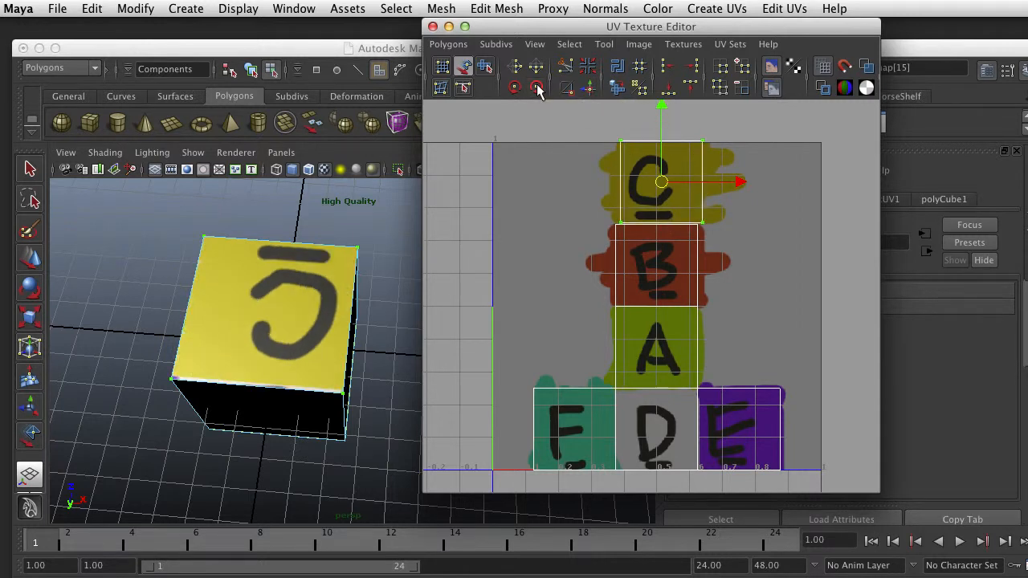
Move the C shell onto the unpainted area beside the letters and back over the painted C
drag(667, 174, 554, 226)
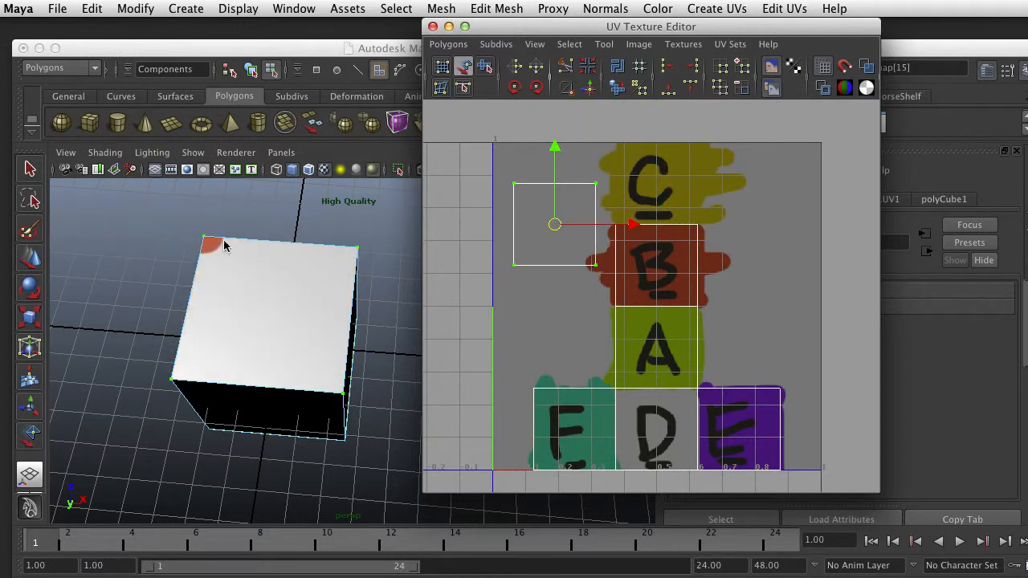
drag(554, 226, 698, 241)
drag(630, 225, 661, 178)
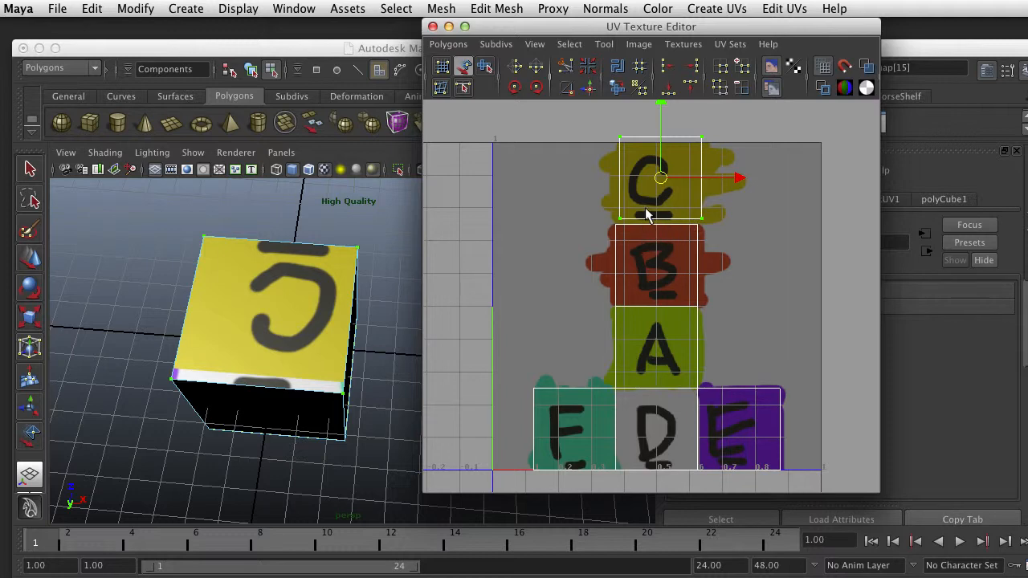
Examine the cube's C and B faces from several angles against the positions of their UV shells
alt+drag(276, 431, 278, 383)
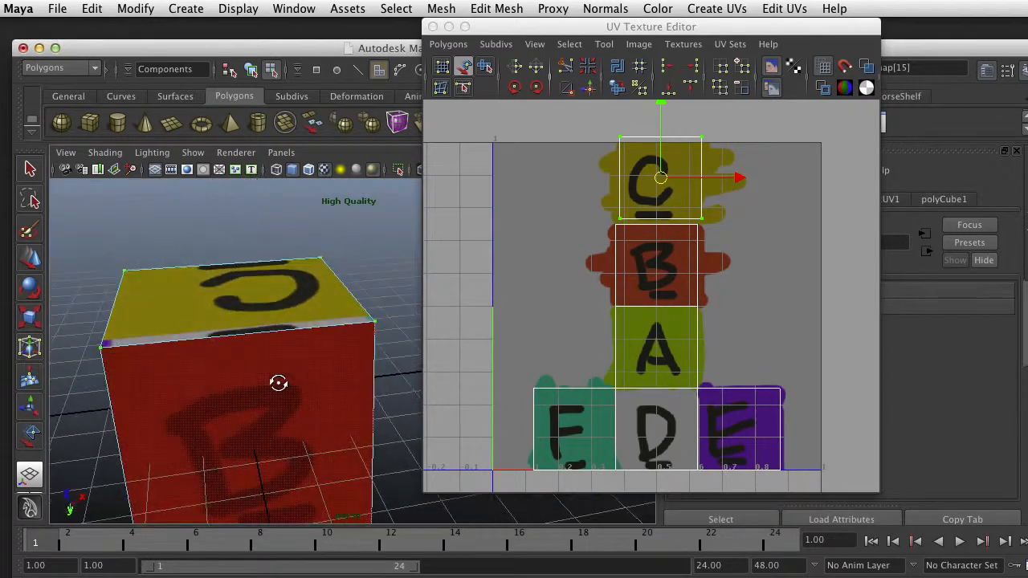
alt+drag(264, 338, 378, 330)
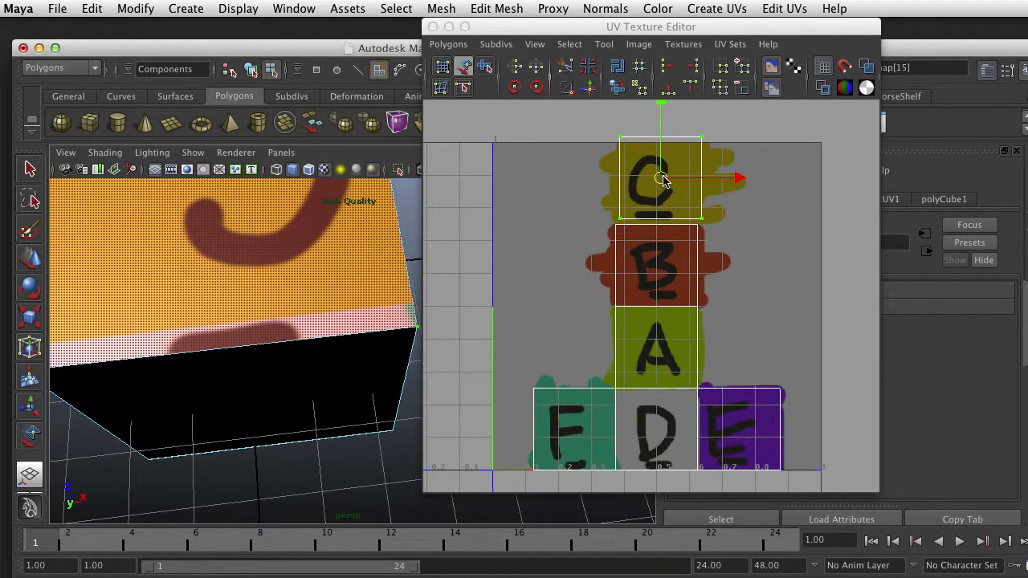
drag(658, 178, 617, 239)
key(z)
scroll(617, 239, down, 4)
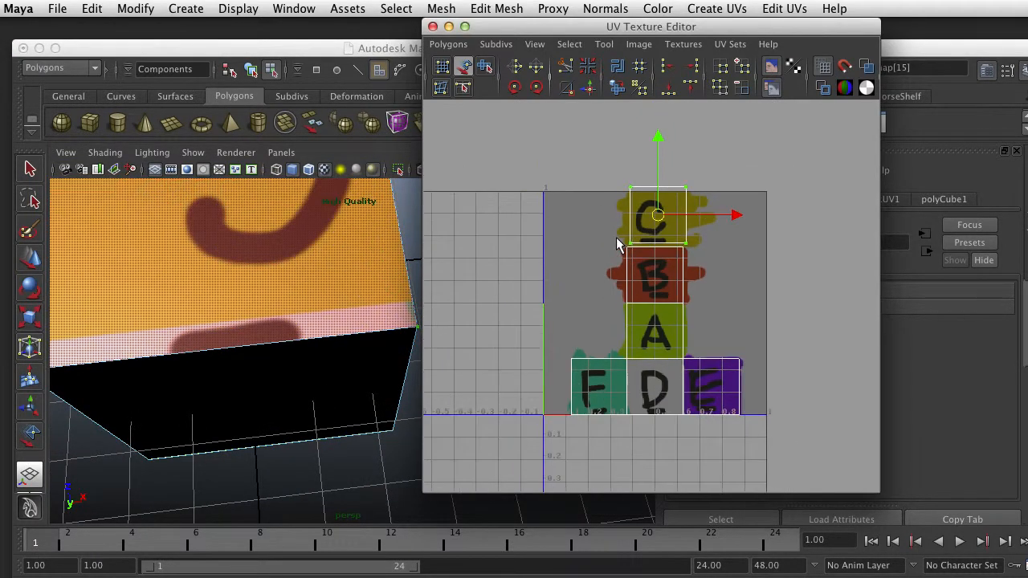
alt+drag(360, 326, 361, 305)
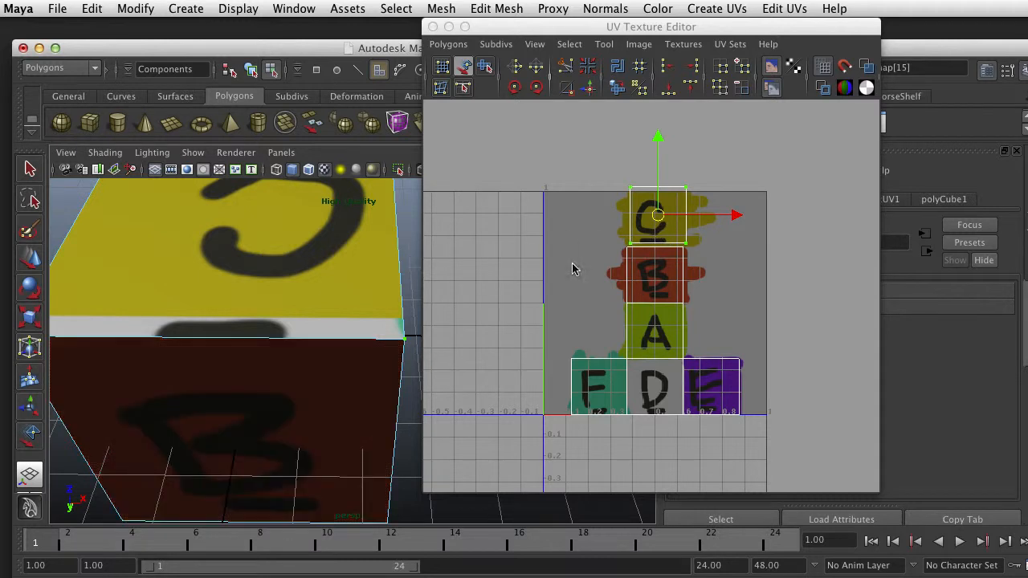
scroll(326, 256, down, 3)
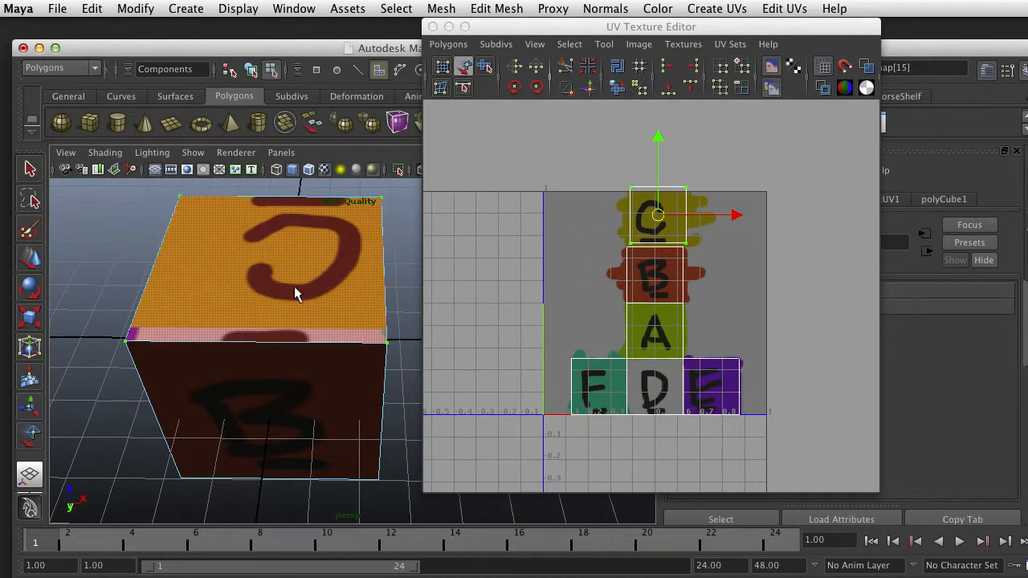
Scale the C shell's UVs slightly wider horizontally
right_drag(686, 184, 740, 187)
key(r)
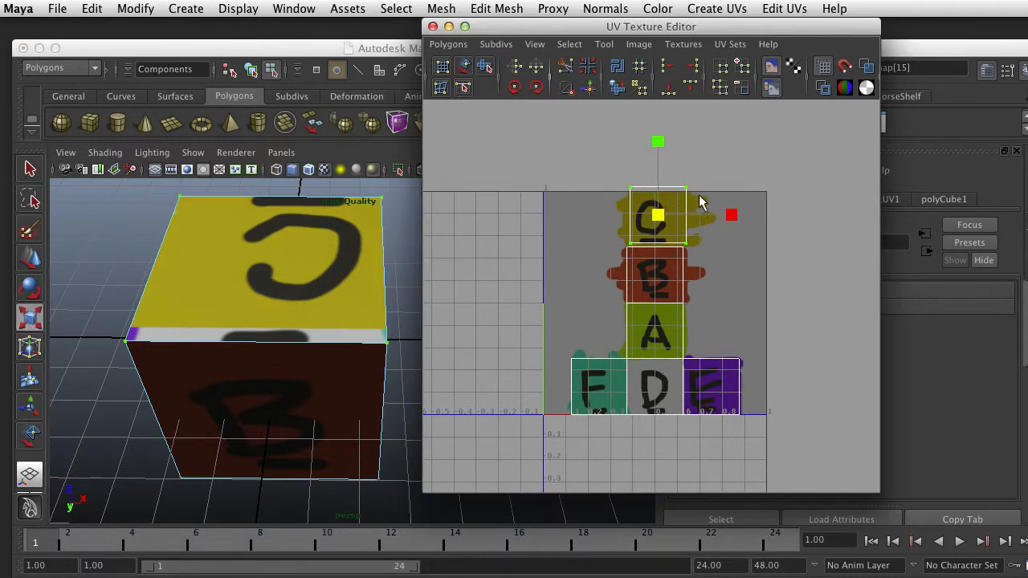
mouse_move(733, 216)
mouse_down()
mouse_move(687, 217)
mouse_move(762, 230)
mouse_move(719, 230)
mouse_move(730, 231)
mouse_up()
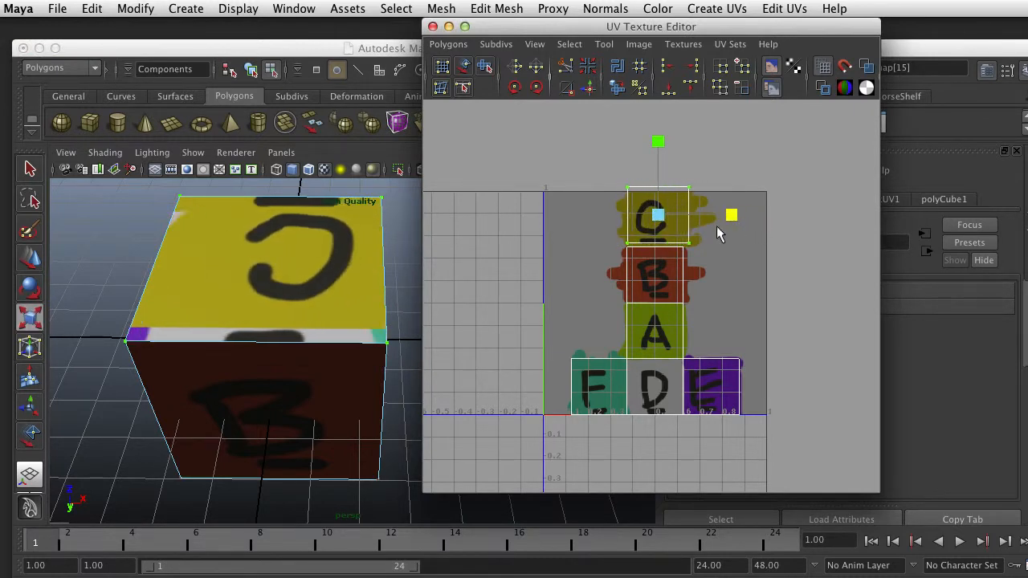
Try scaling the cube's C face wider in the viewport to compare it with scaling its UVs, and restore the cube
right_drag(311, 276, 317, 316)
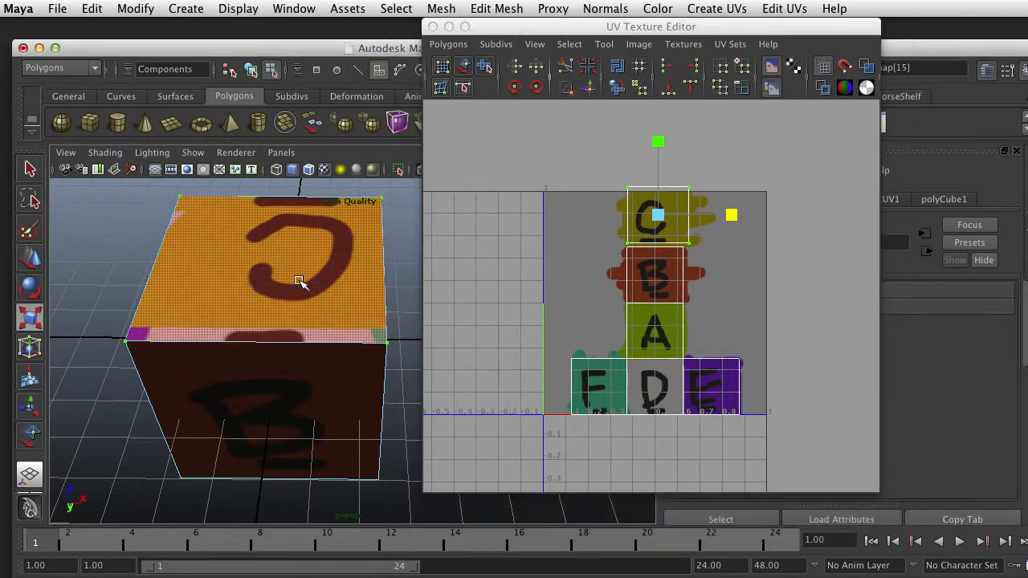
click(205, 265)
drag(199, 263, 135, 258)
scroll(672, 280, down, 3)
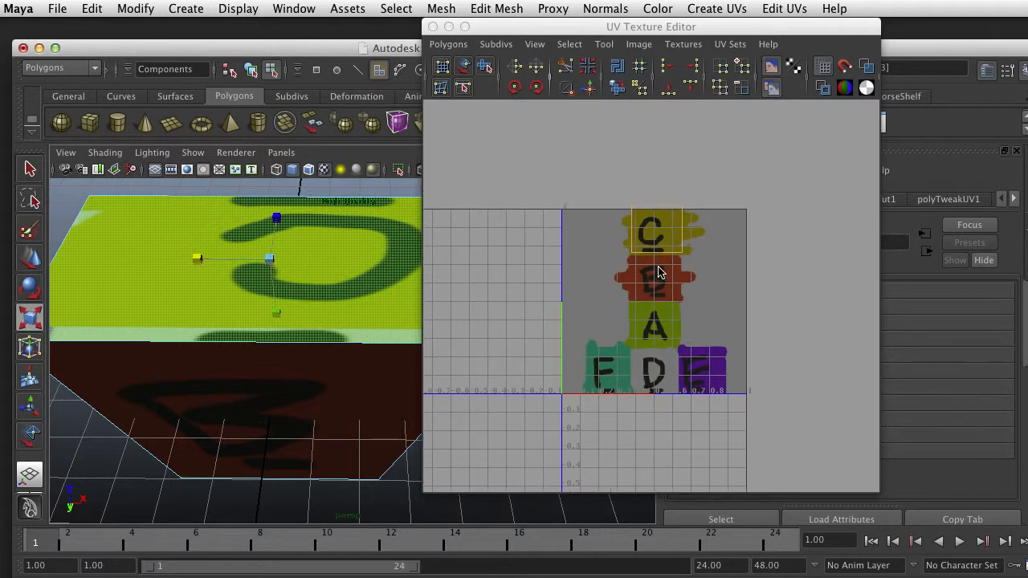
scroll(302, 320, down, 3)
alt+middle_drag(329, 327, 240, 332)
click(368, 315)
alt+drag(253, 341, 275, 306)
click(214, 316)
scroll(666, 257, up, 5)
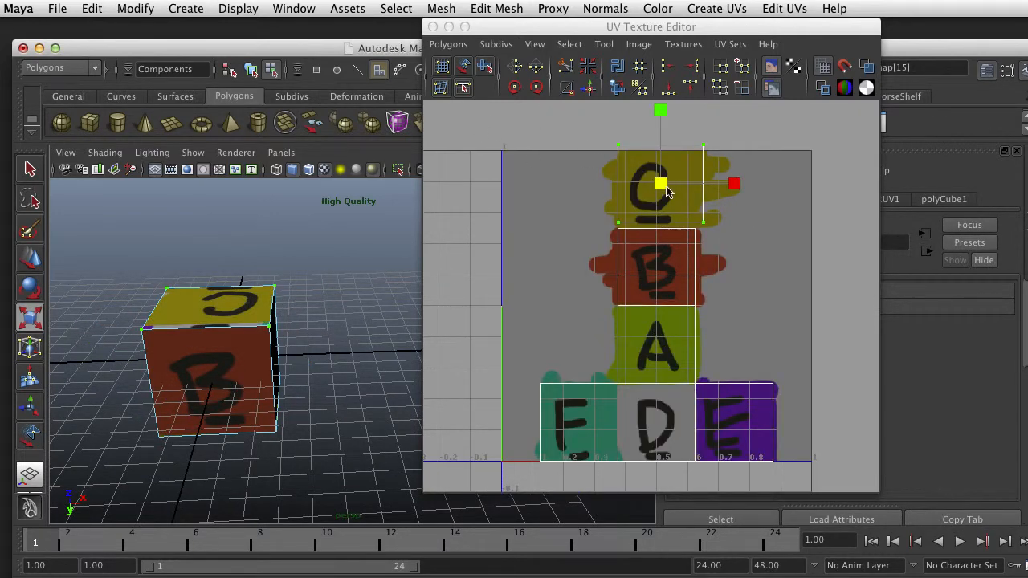
Rotate the C shell's UVs counterclockwise by 180 degrees so the C reads upright above the B
click(515, 89)
click(514, 88)
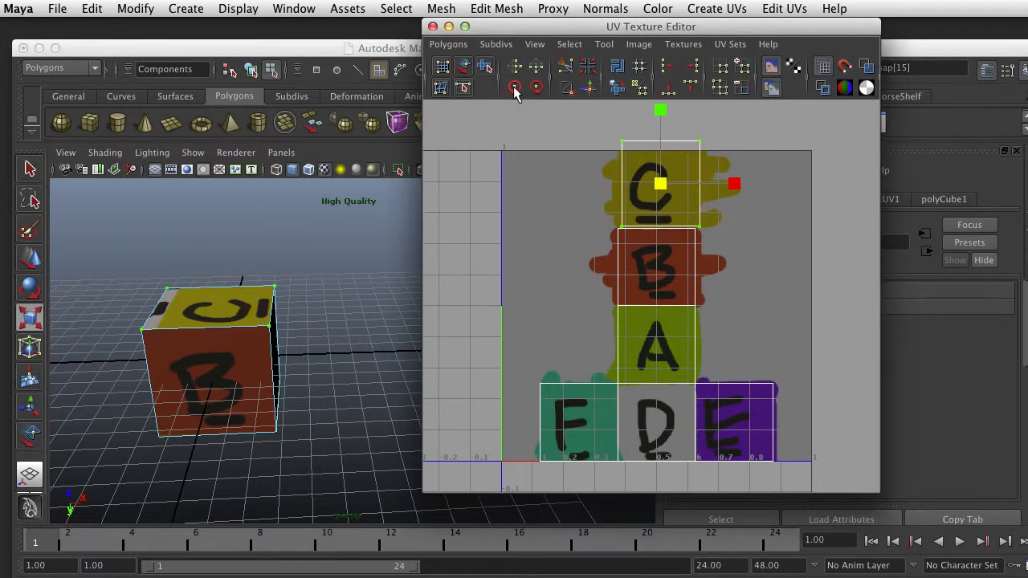
click(515, 88)
click(515, 89)
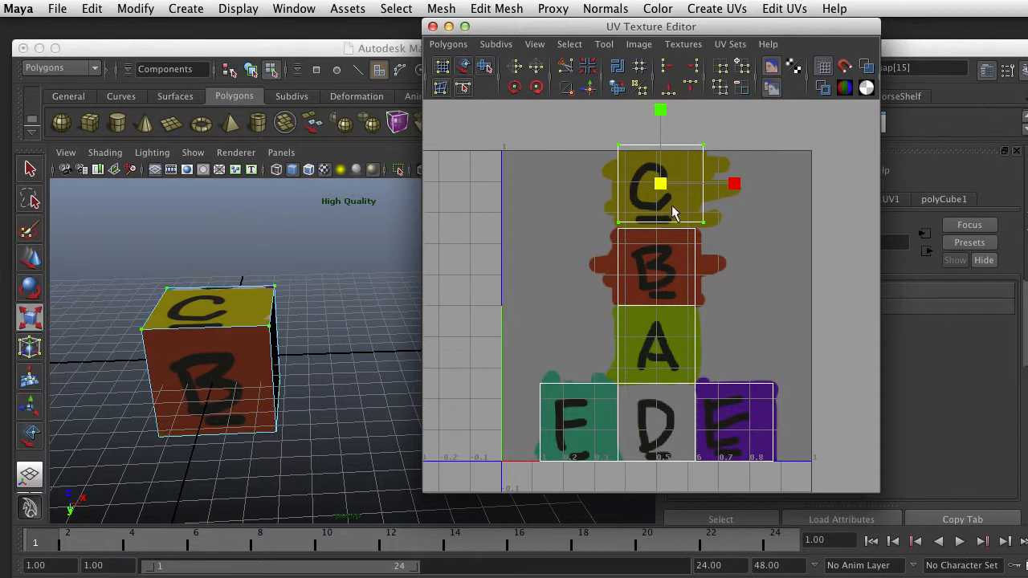
Scale the C shell's UVs down slightly to match the B shell, and move and sew their shared edge together
scroll(673, 212, up, 4)
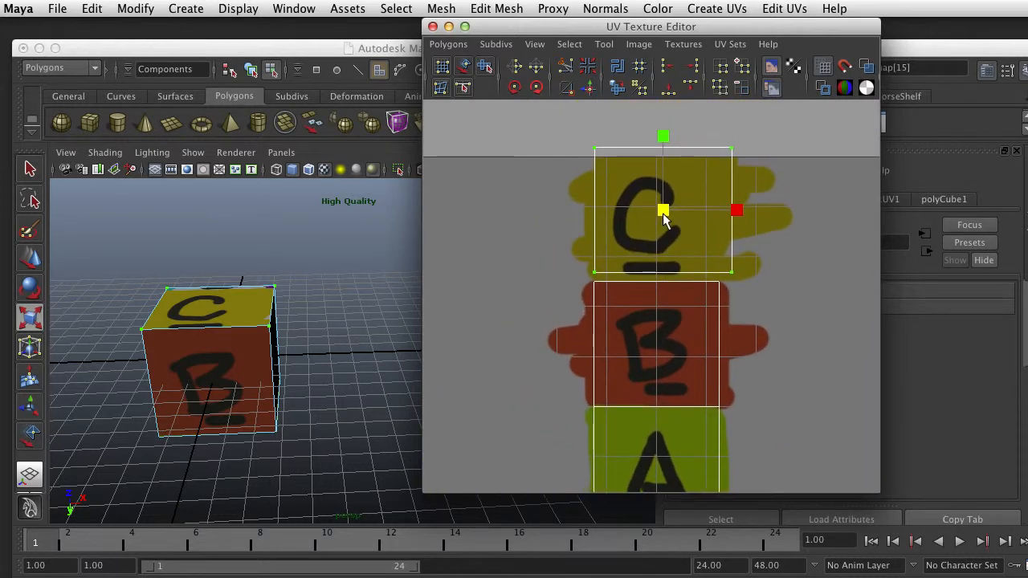
drag(663, 212, 659, 209)
right_drag(658, 275, 667, 241)
click(659, 270)
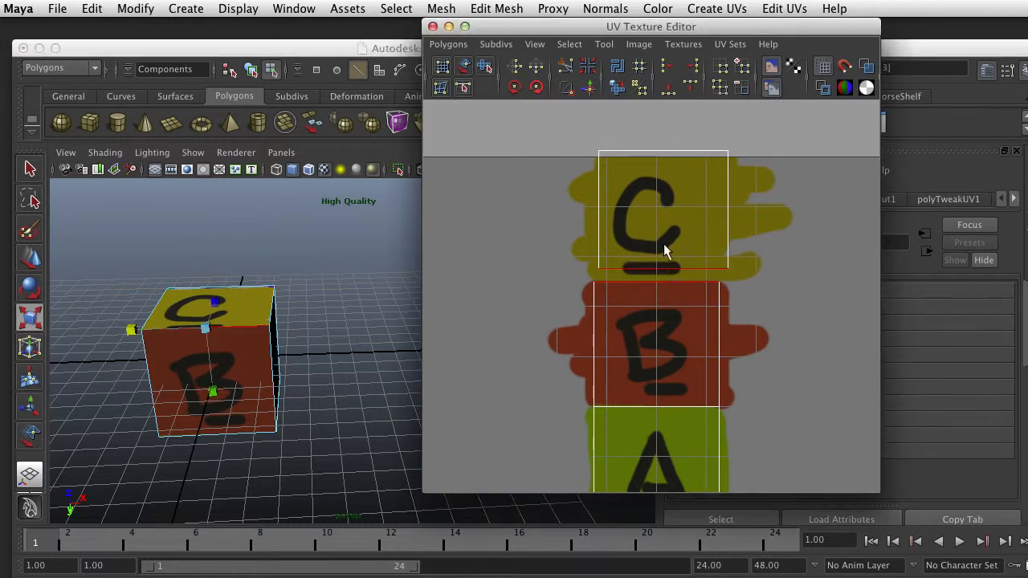
click(592, 90)
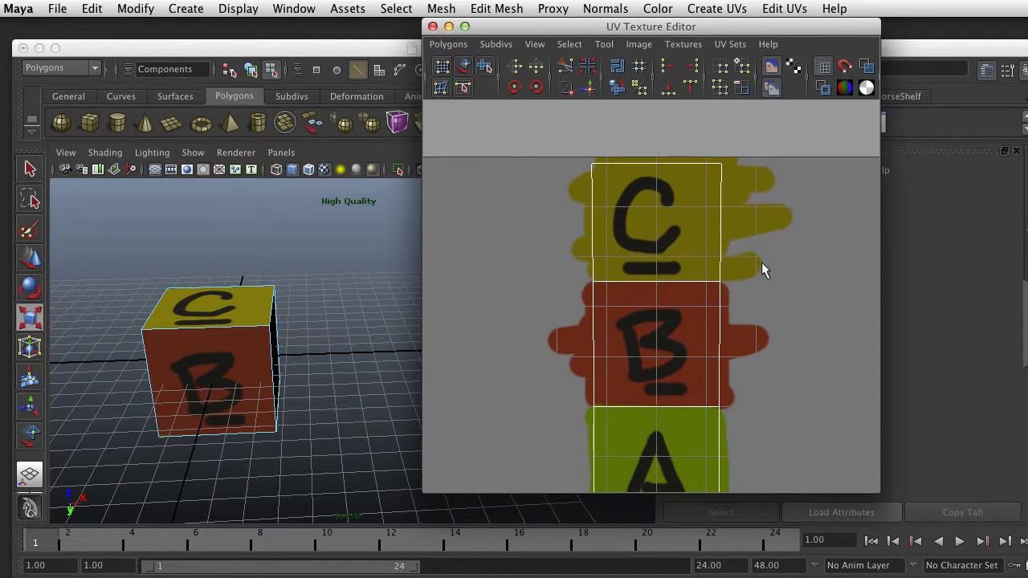
Nudge the C shell's upper-right corner UV and the C–B seam's right-end UV slightly inward to even out the shell's right edge
alt+drag(317, 346, 301, 351)
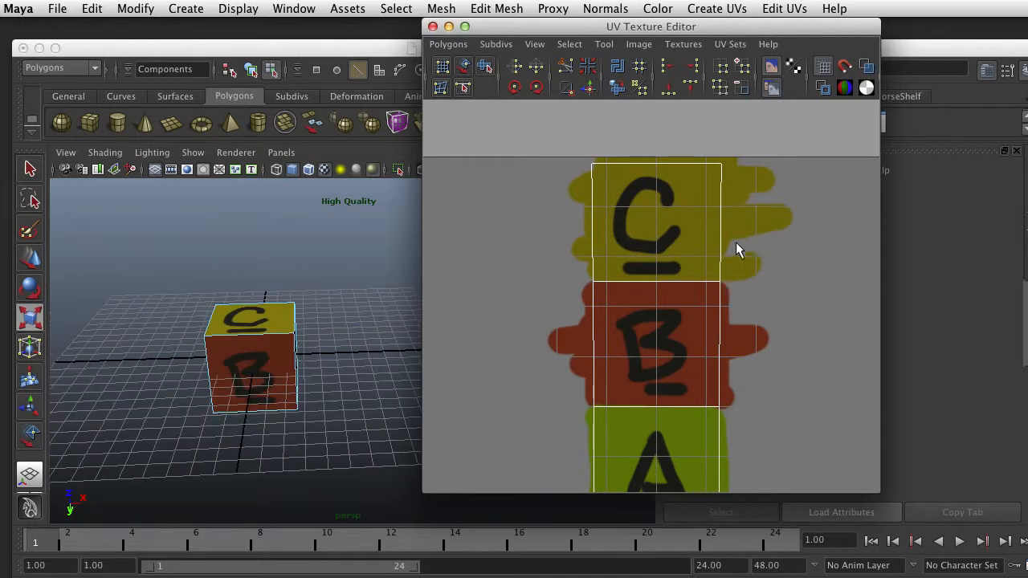
right_drag(655, 254, 775, 254)
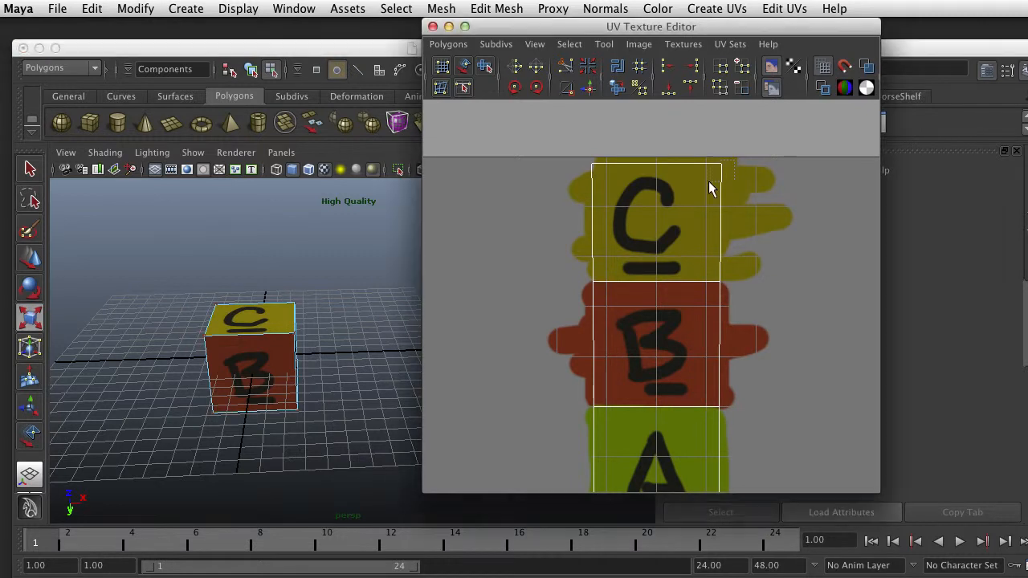
drag(708, 181, 709, 180)
key(w)
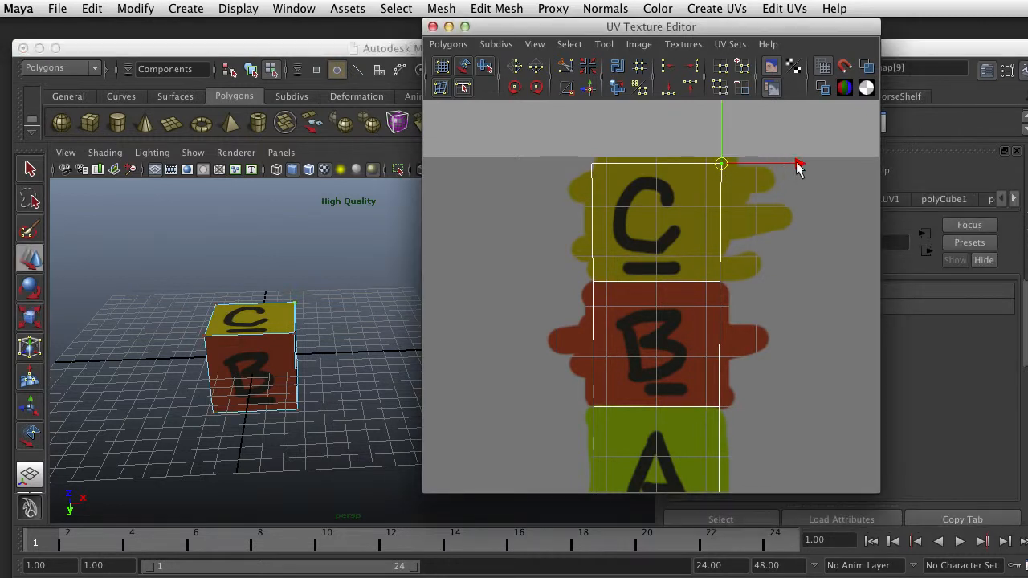
drag(796, 161, 792, 161)
drag(705, 296, 728, 273)
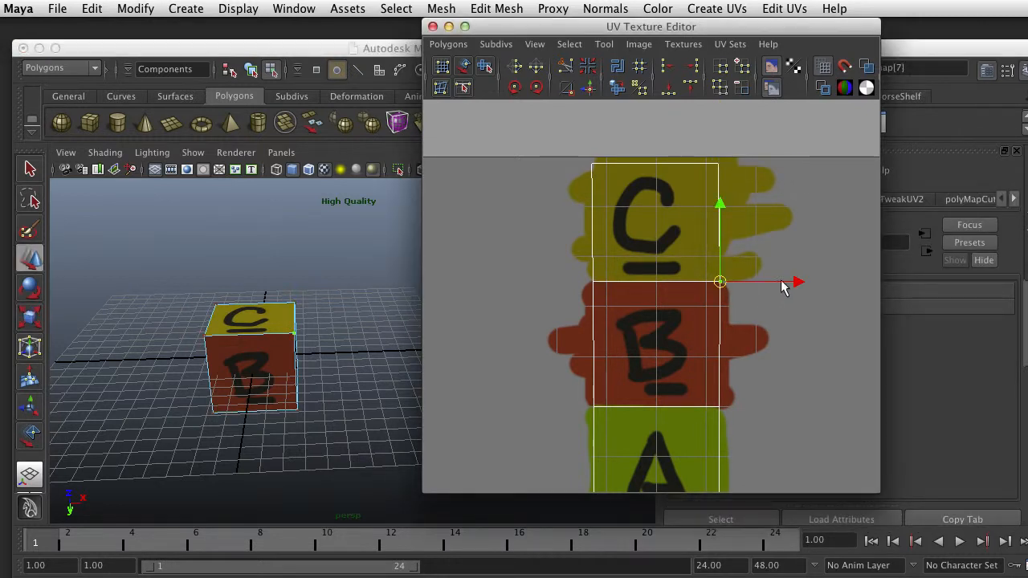
drag(790, 279, 791, 279)
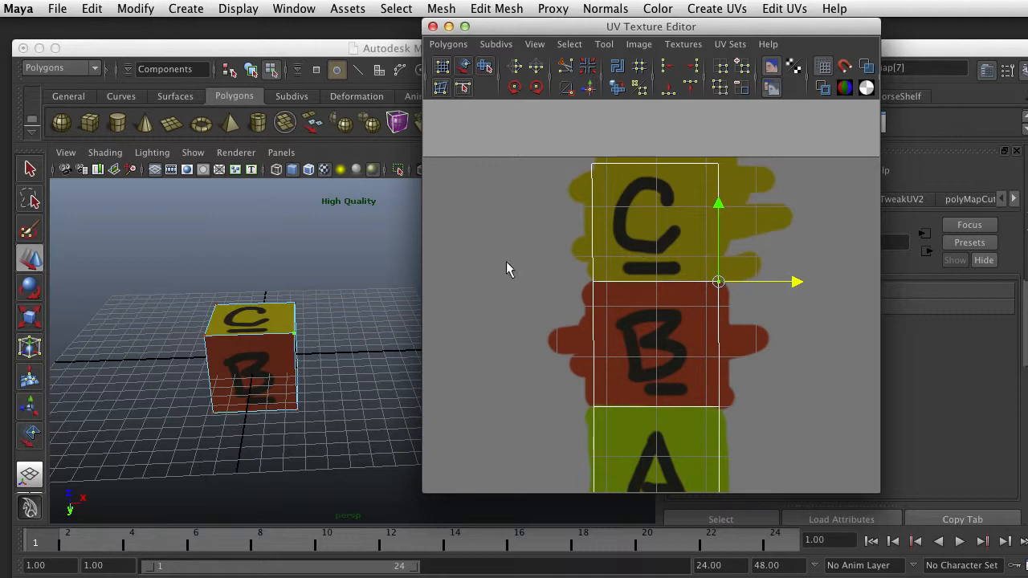
Select the yellow C face on the cube to isolate its shell in the UV layout
scroll(271, 339, down, 3)
scroll(271, 341, up, 3)
alt+drag(272, 342, 302, 347)
alt+middle_drag(269, 348, 306, 306)
alt+drag(308, 307, 211, 345)
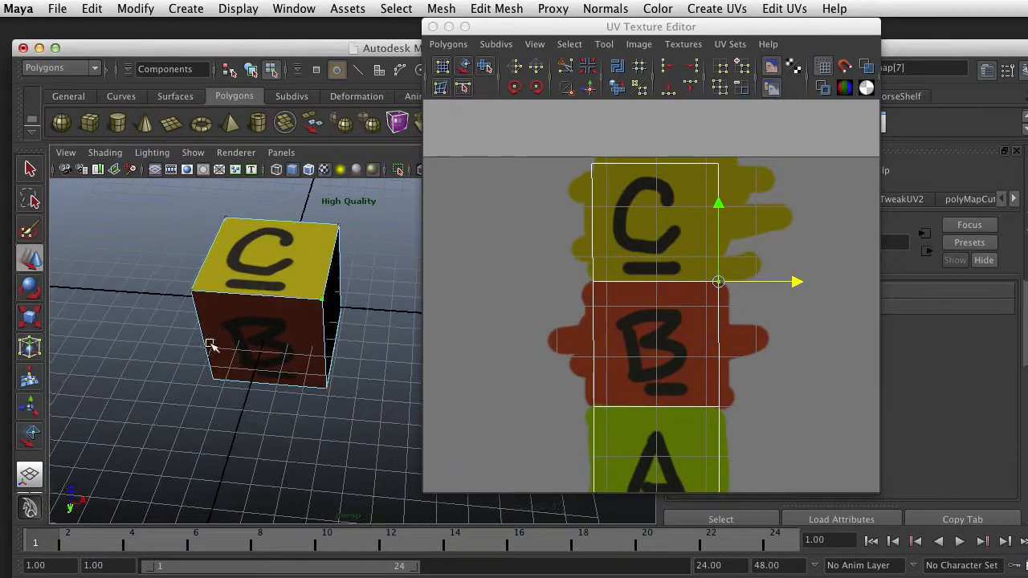
scroll(273, 273, up, 3)
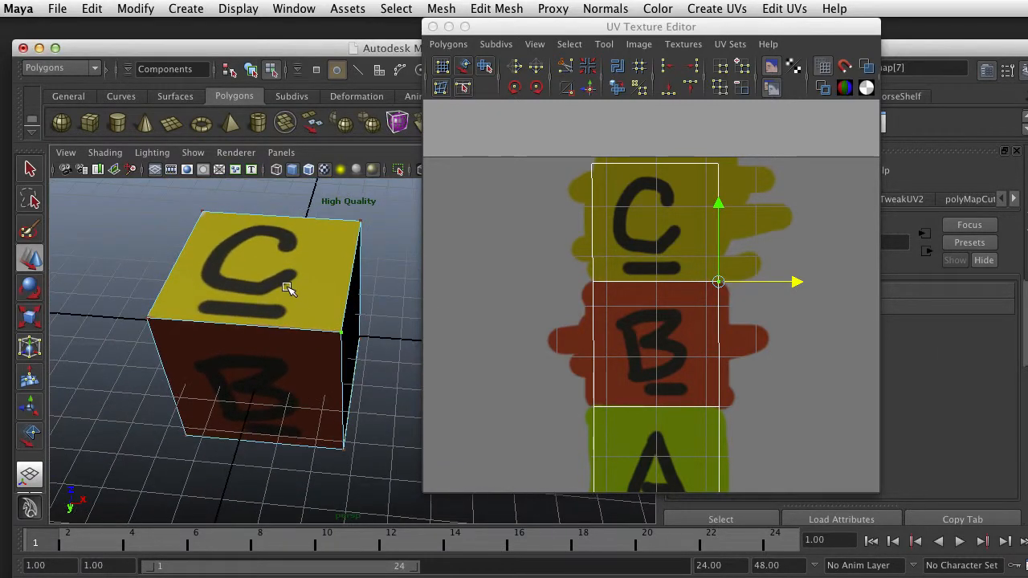
right_drag(287, 288, 291, 324)
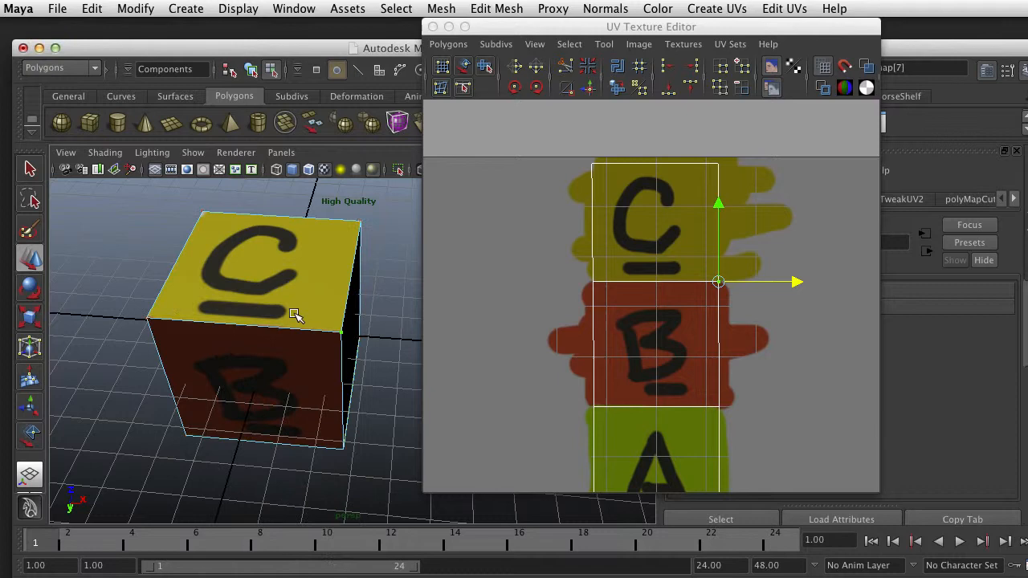
click(310, 266)
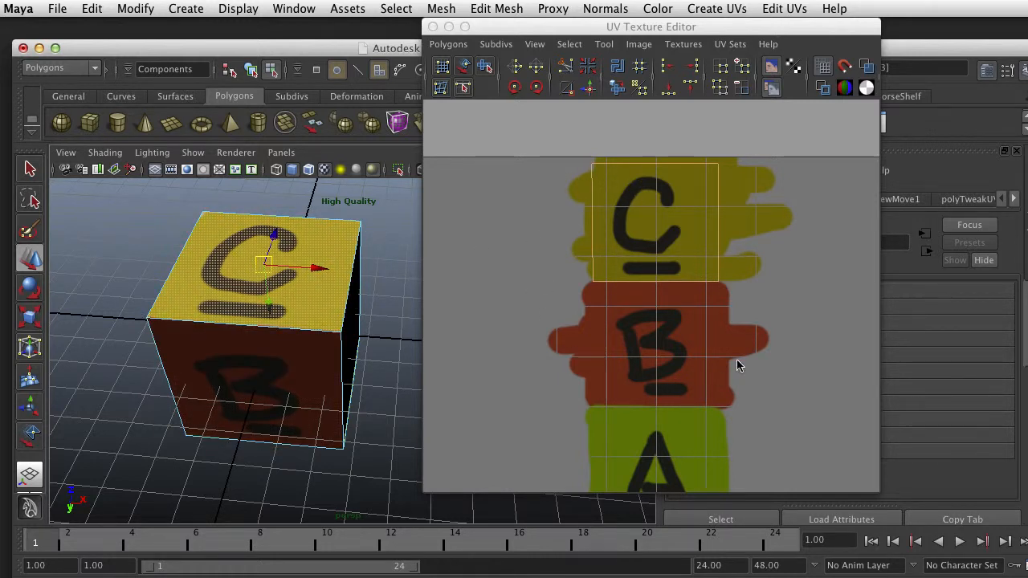
Examine the selected C face's shell against the full column of painted letters and the F, D and E squares
scroll(708, 320, down, 5)
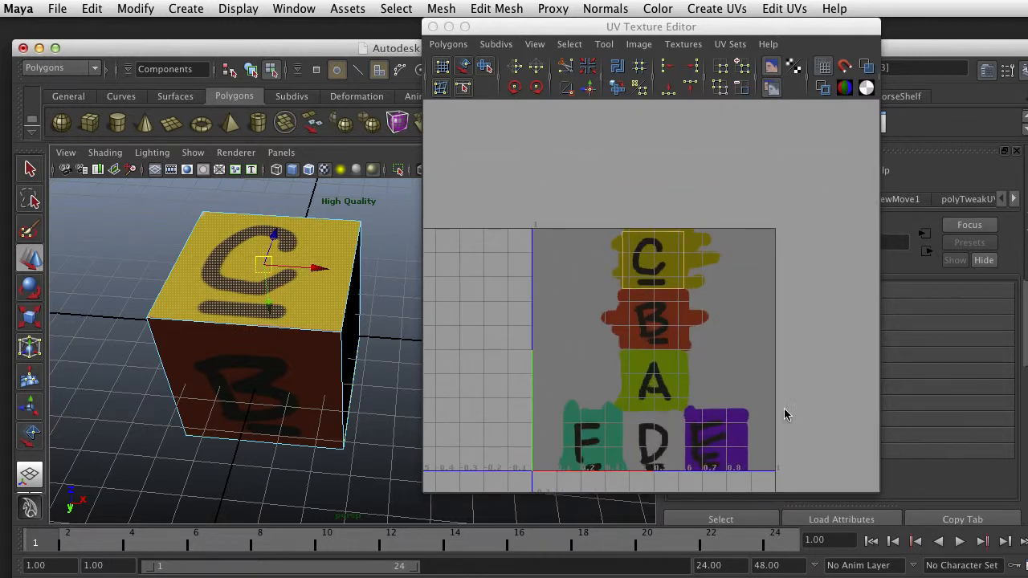
scroll(551, 370, up, 4)
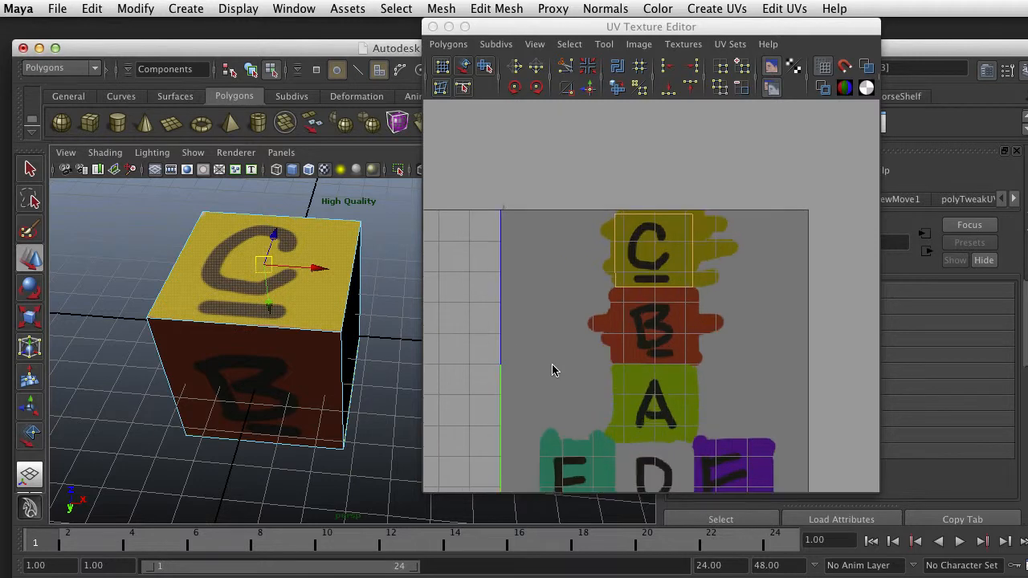
scroll(551, 370, down, 4)
scroll(551, 371, down, 1)
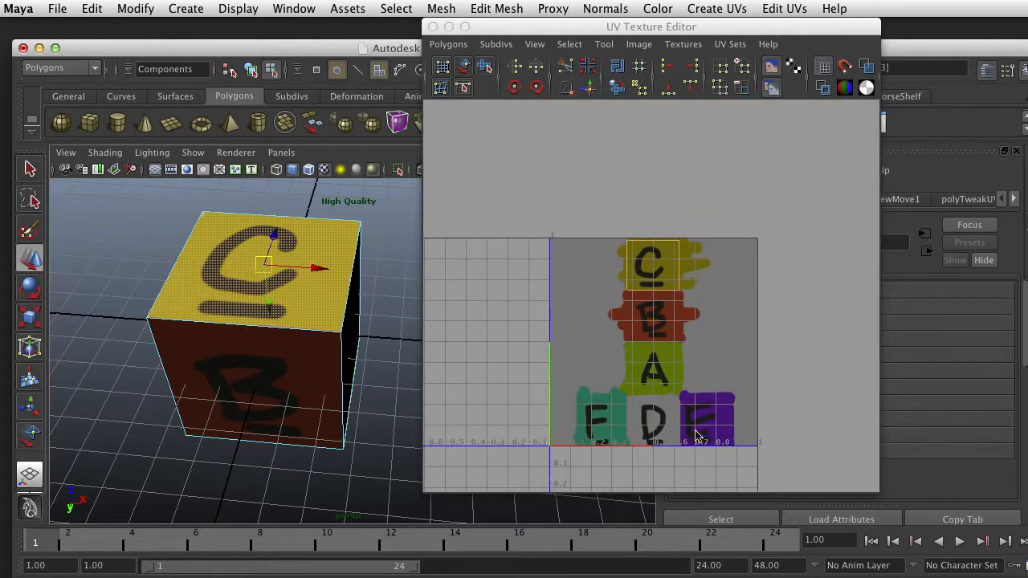
scroll(633, 382, up, 1)
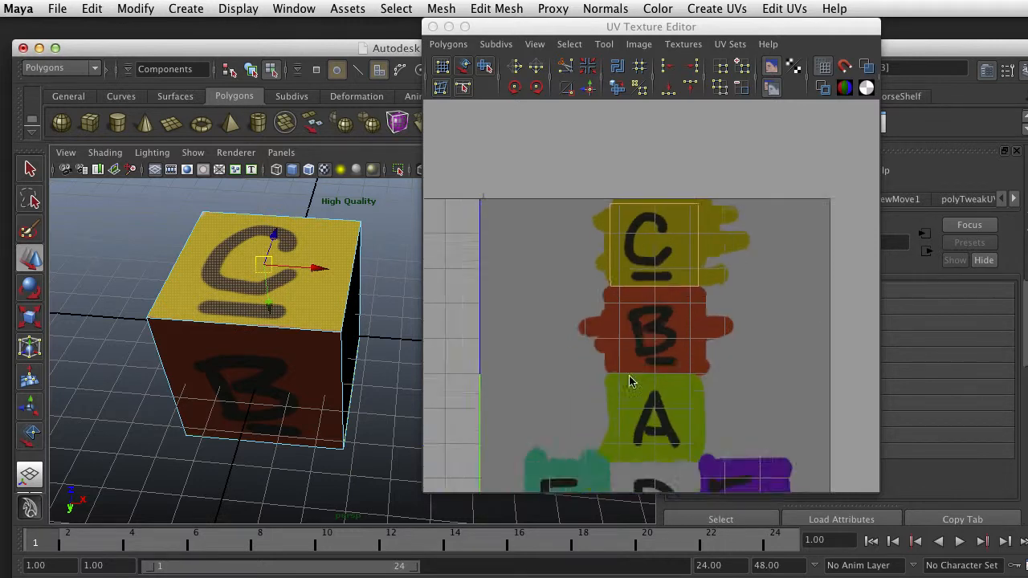
scroll(594, 409, down, 2)
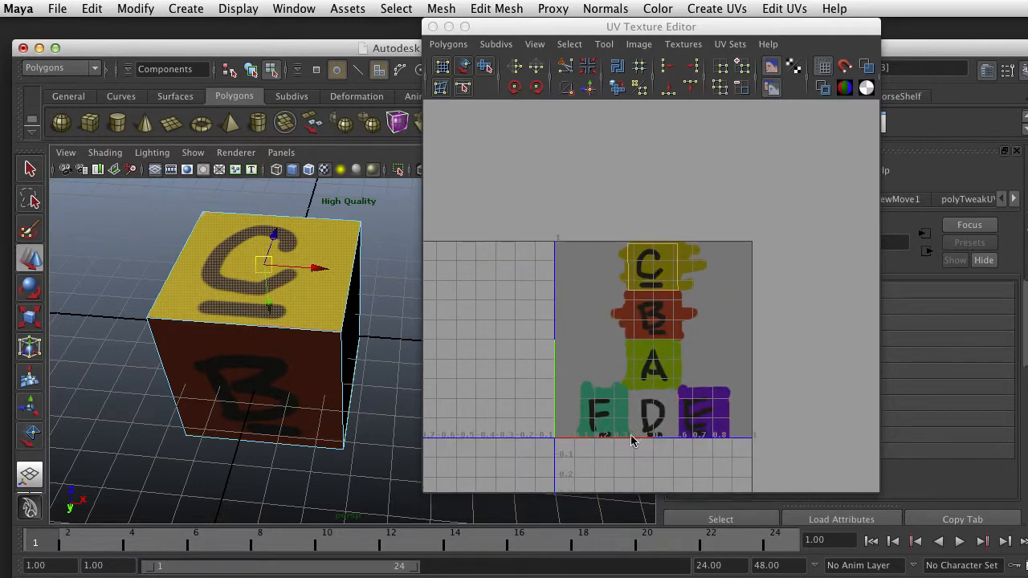
scroll(670, 386, up, 3)
scroll(670, 386, down, 1)
scroll(671, 387, up, 1)
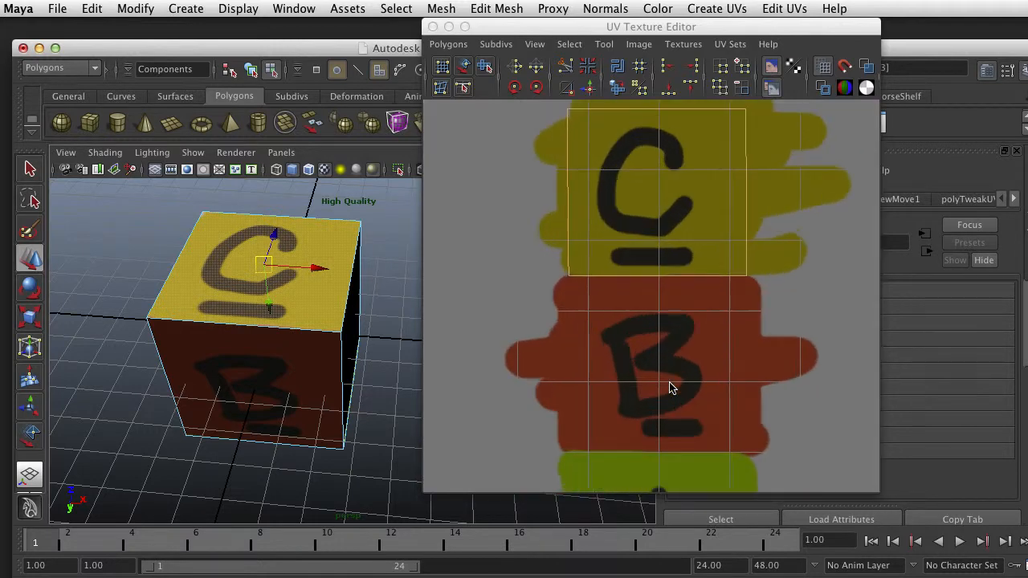
Try moving the C shell's upper-right corner UV inward to test how the texture distorts on the cube, and undo the move
alt+middle_drag(675, 355, 680, 435)
scroll(741, 260, up, 1)
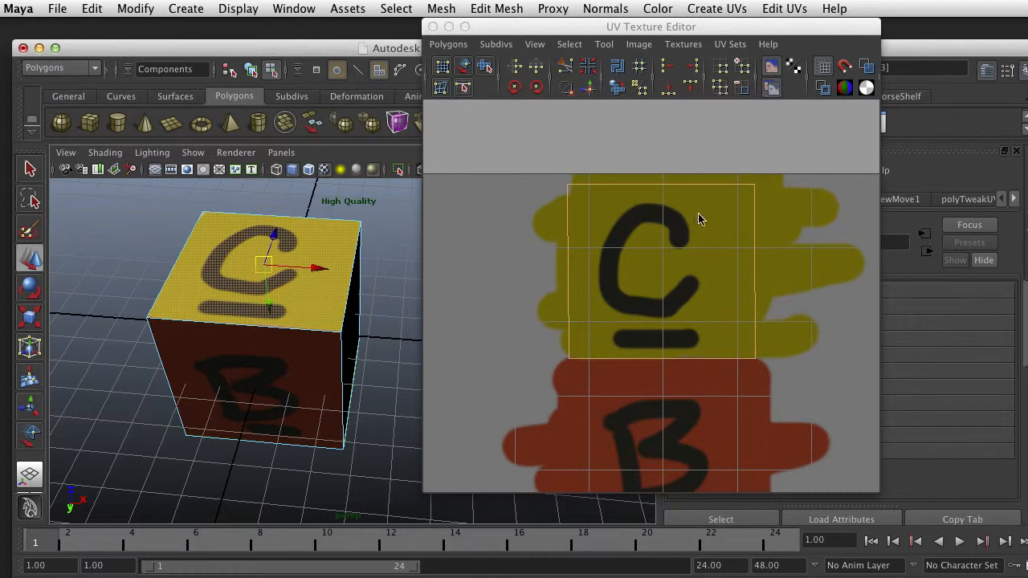
right_drag(757, 192, 803, 188)
drag(776, 165, 718, 202)
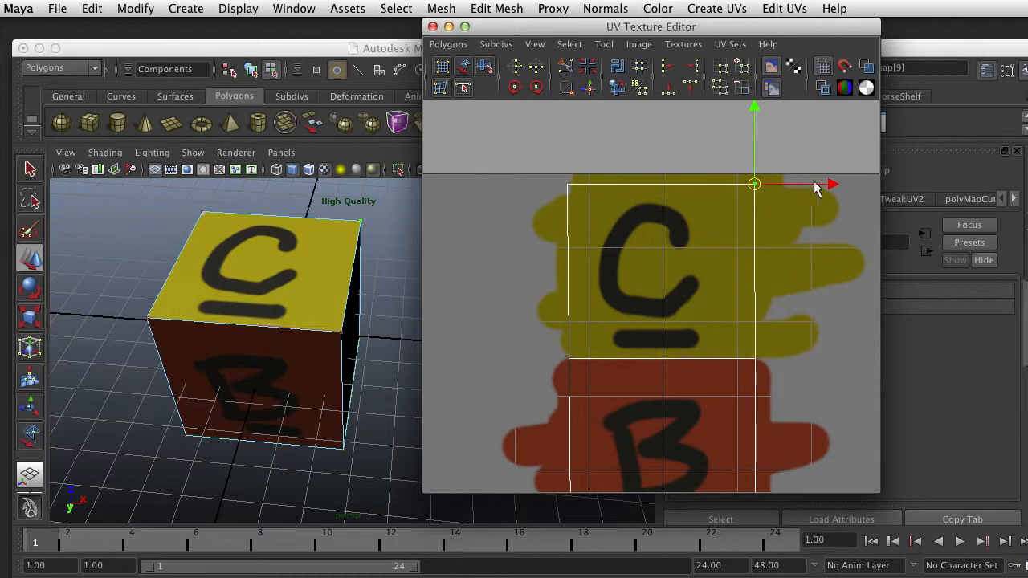
drag(755, 184, 688, 194)
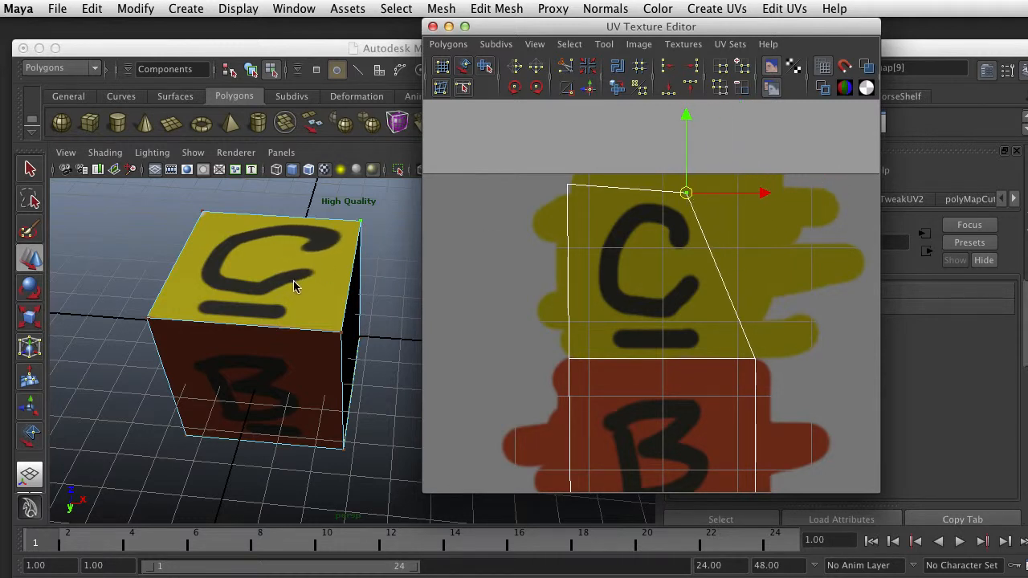
key(z)
Return to object selection mode with the whole cube selected
scroll(316, 288, down, 5)
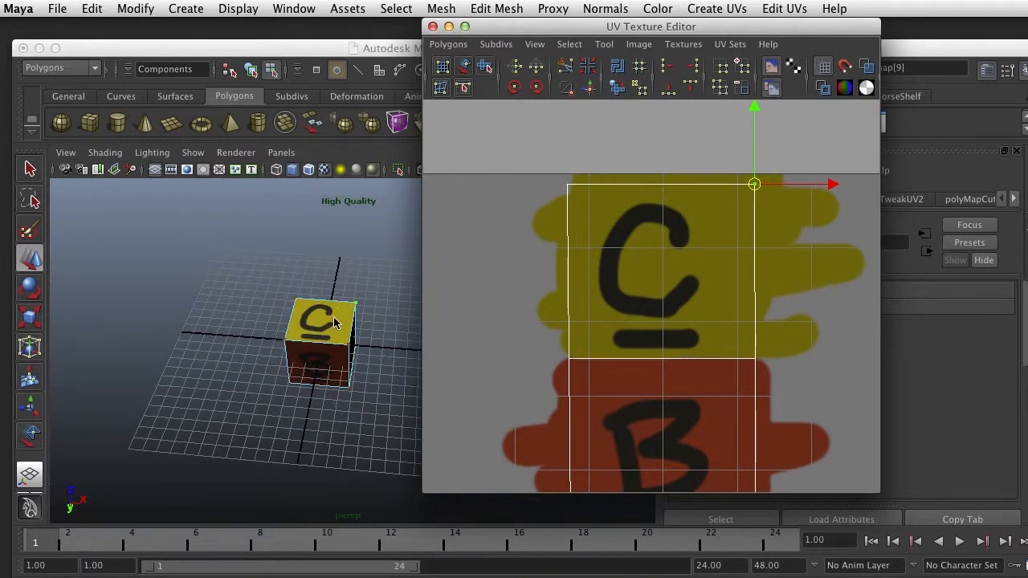
alt+drag(334, 318, 367, 286)
alt+middle_drag(359, 305, 265, 316)
right_drag(240, 324, 301, 307)
click(250, 327)
scroll(317, 302, up, 4)
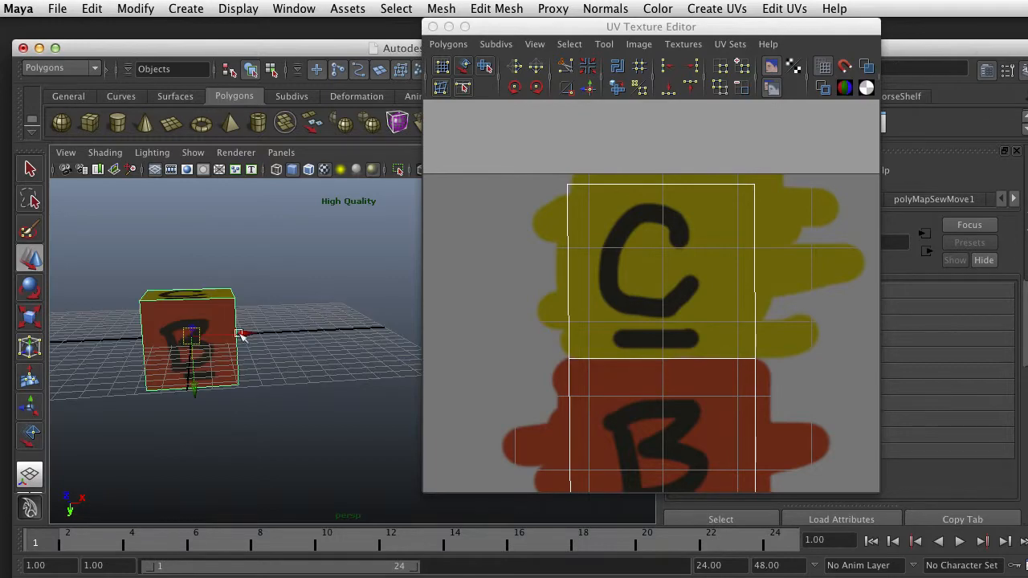
Compare the cube's B, C and F faces from several angles with their shells in the full UV layout
alt+drag(176, 365, 220, 388)
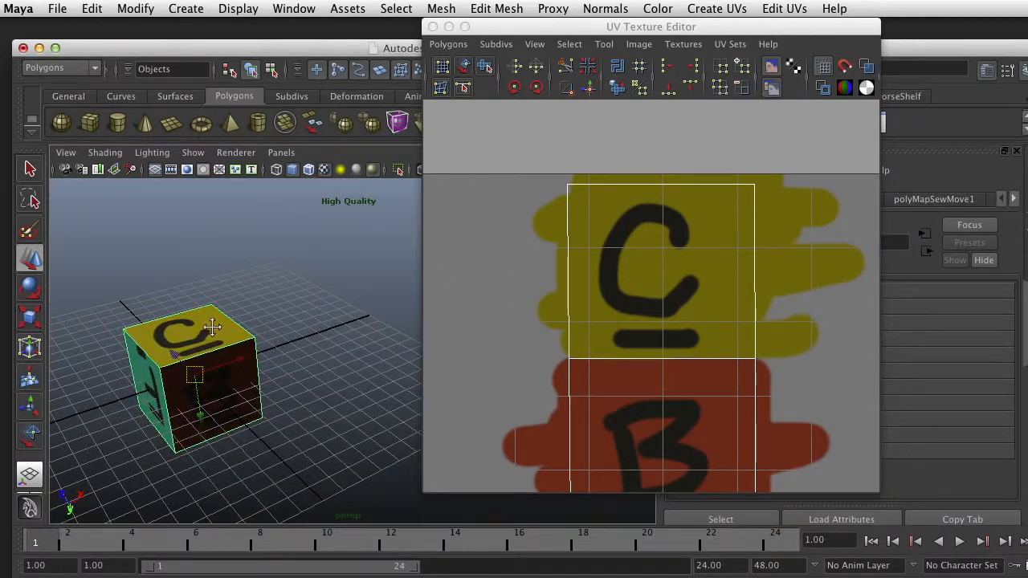
alt+drag(212, 326, 265, 291)
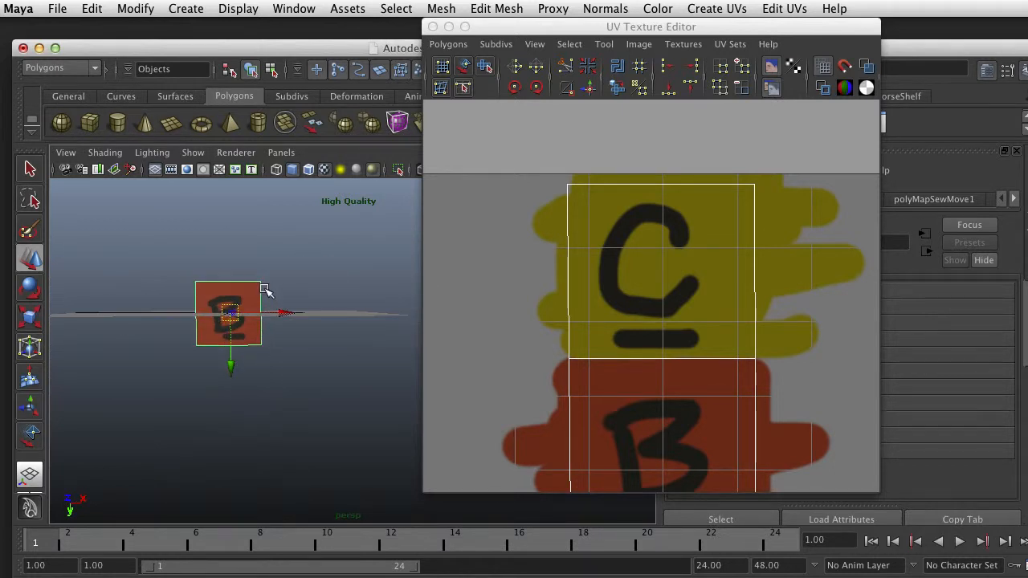
scroll(265, 290, up, 2)
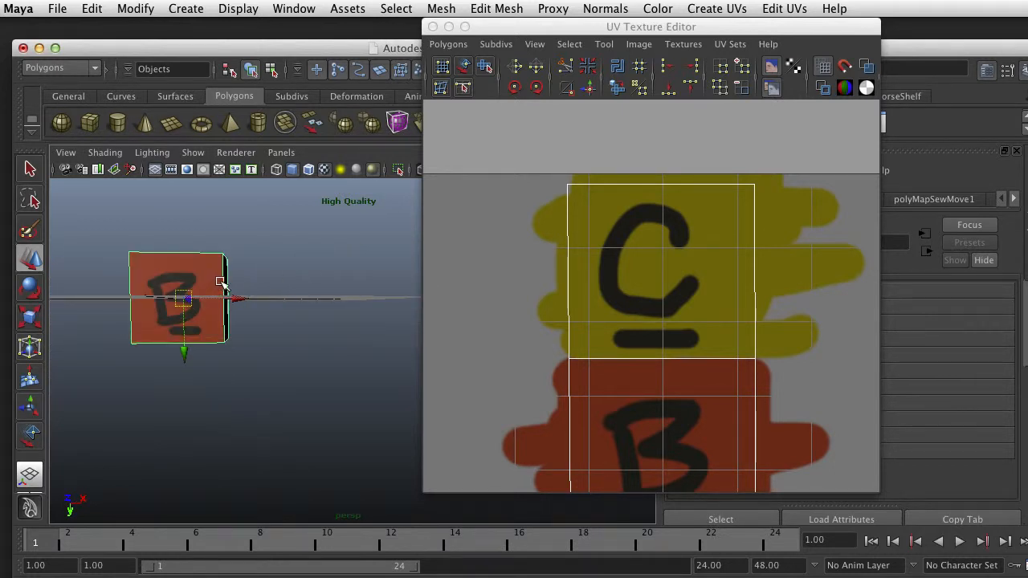
scroll(626, 363, down, 5)
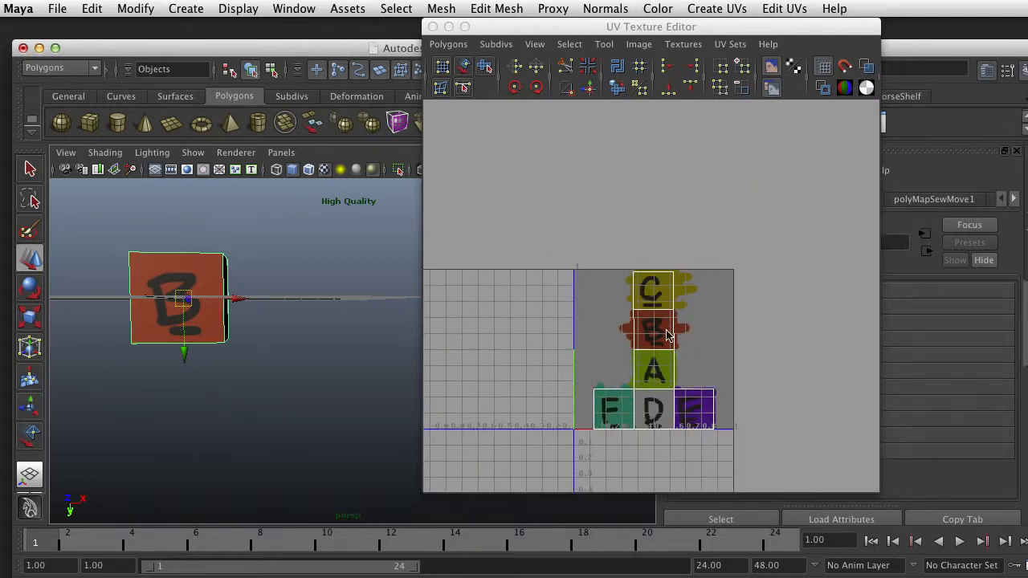
scroll(666, 335, up, 2)
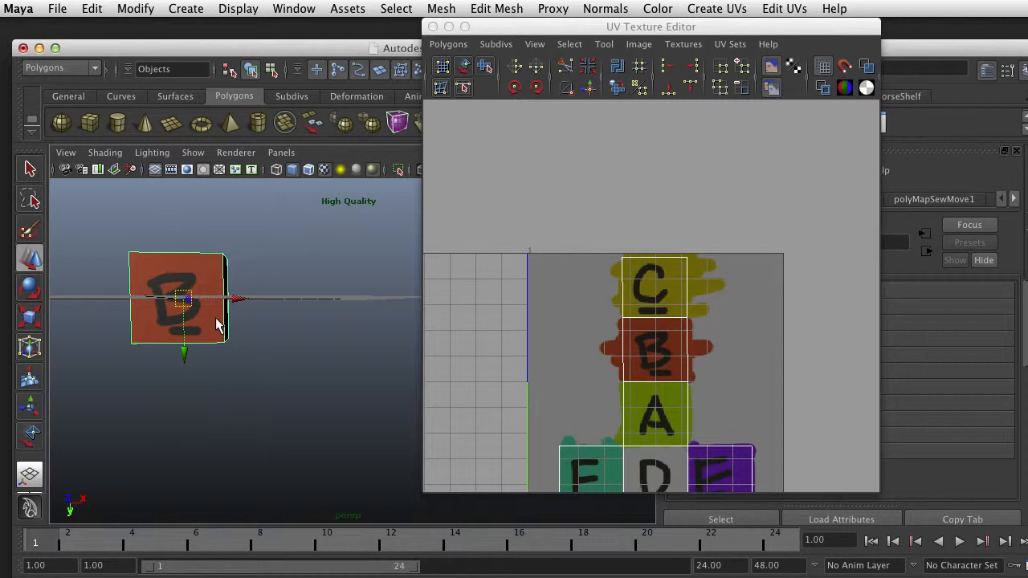
scroll(217, 322, up, 3)
scroll(217, 322, down, 4)
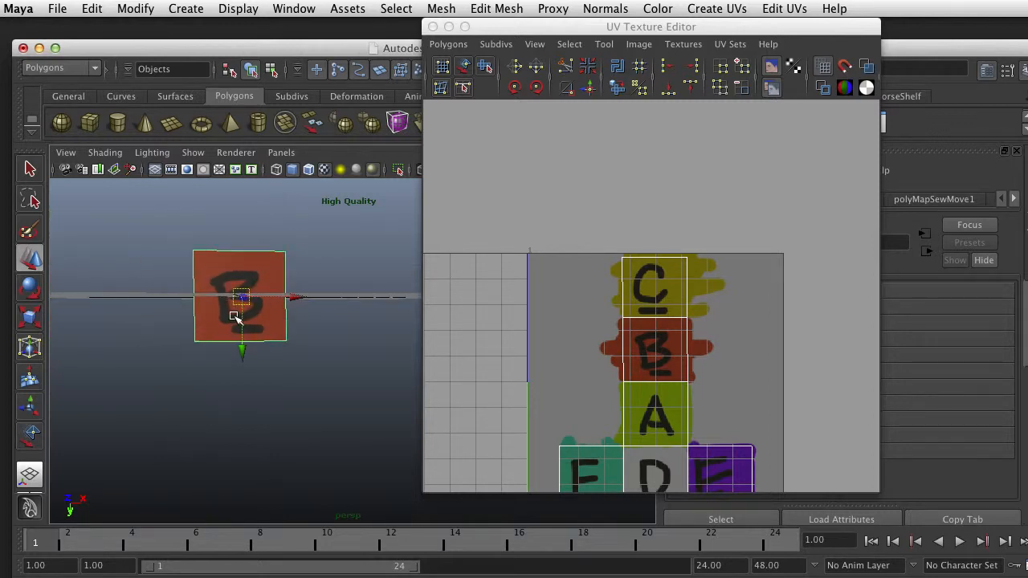
alt+drag(229, 317, 253, 338)
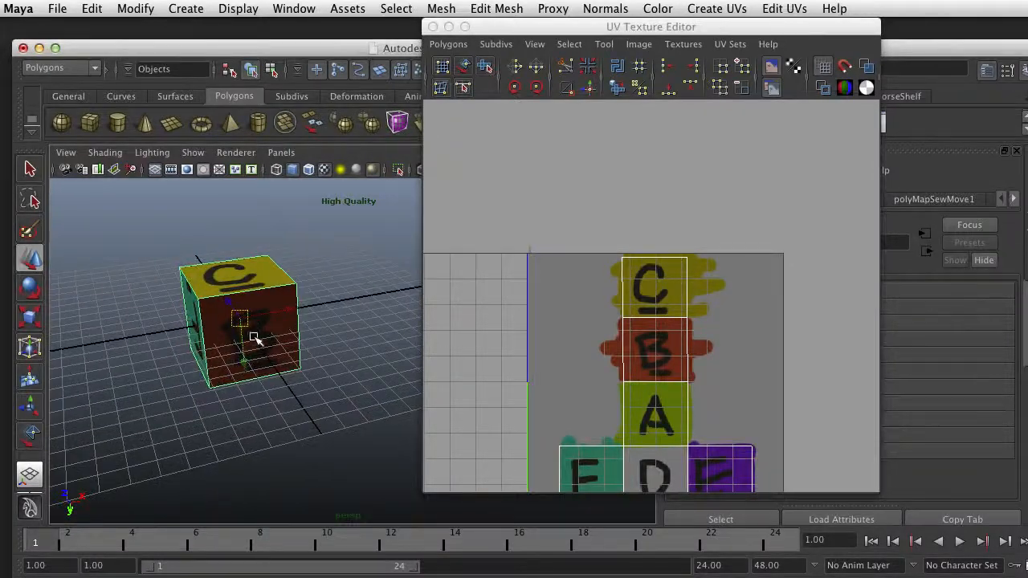